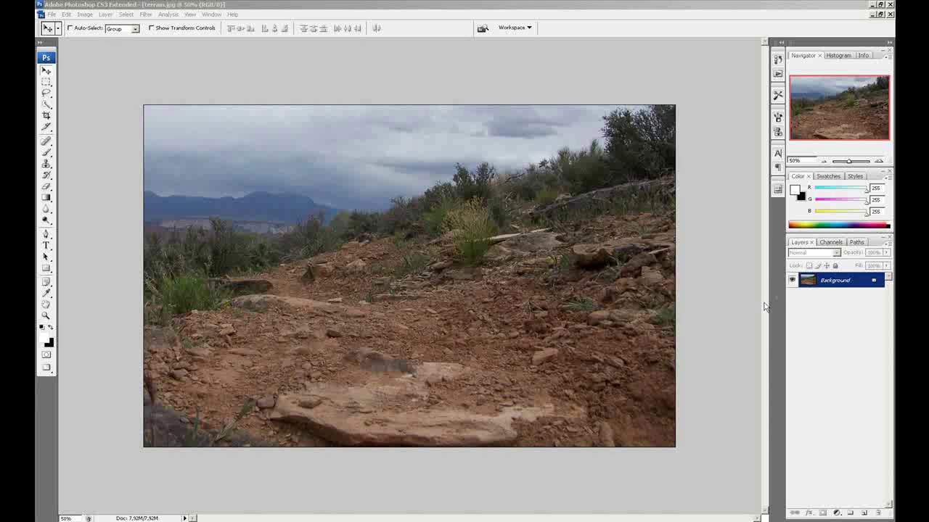
# Duplicate the Background layer and name the copy Terrain
pyautogui.click(841, 283)
pyautogui.rightClick(841, 283)
pyautogui.click(831, 299)
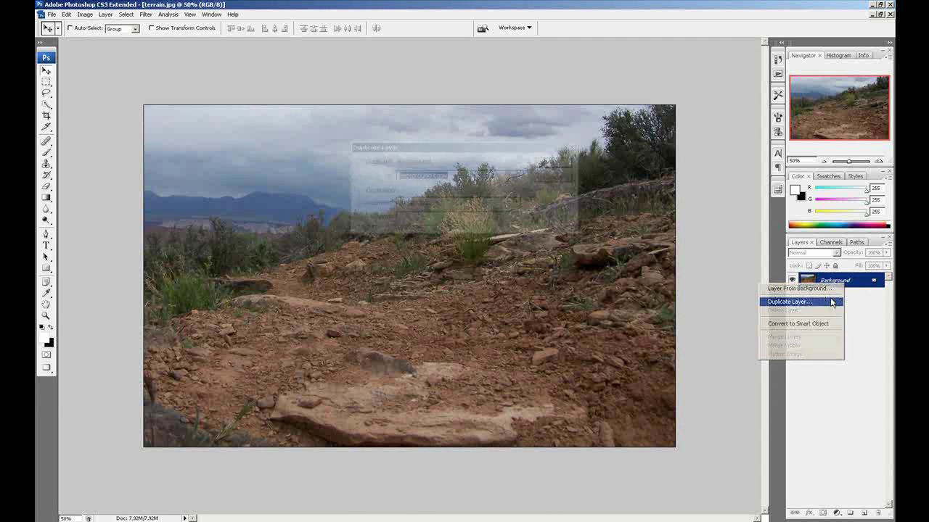
pyautogui.write('Terrain')
pyautogui.press('Return')
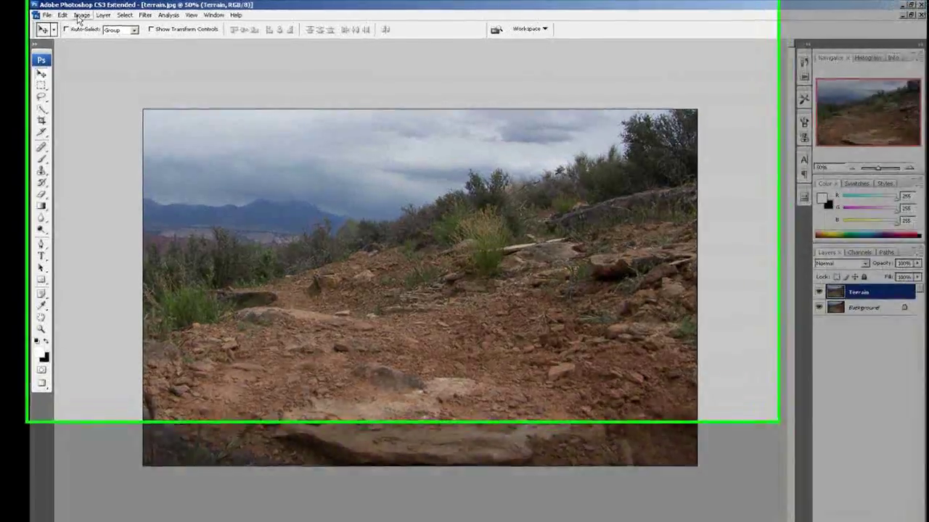
# Apply a Levels adjustment to the Terrain layer with input levels 19, 1.31 and 222
pyautogui.click(85, 14)
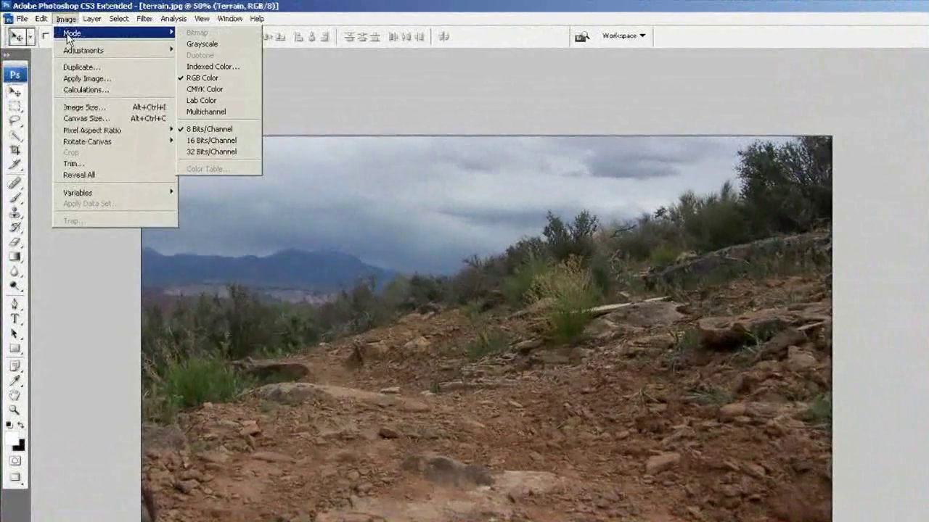
pyautogui.moveTo(93, 40)
pyautogui.click(201, 50)
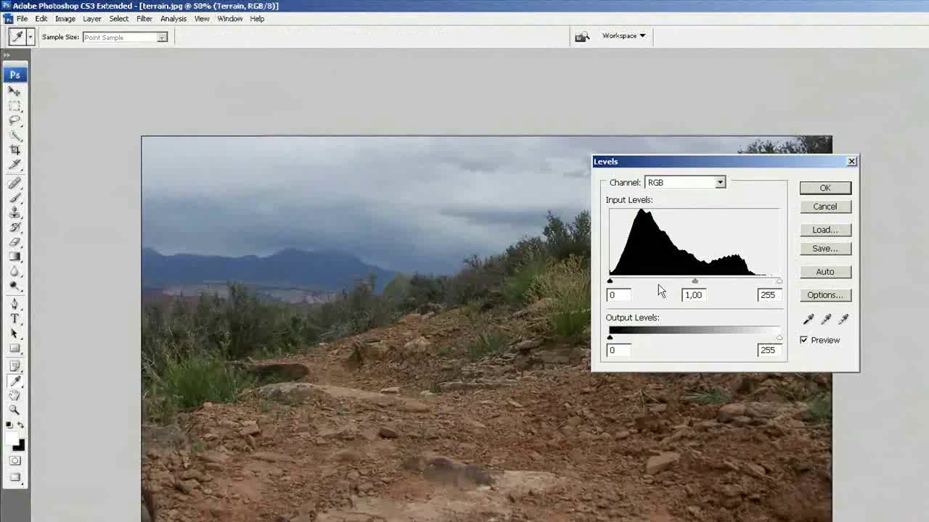
pyautogui.moveTo(694, 282); pyautogui.dragTo(677, 283)
pyautogui.moveTo(777, 283); pyautogui.dragTo(759, 283)
pyautogui.moveTo(613, 285); pyautogui.dragTo(621, 283)
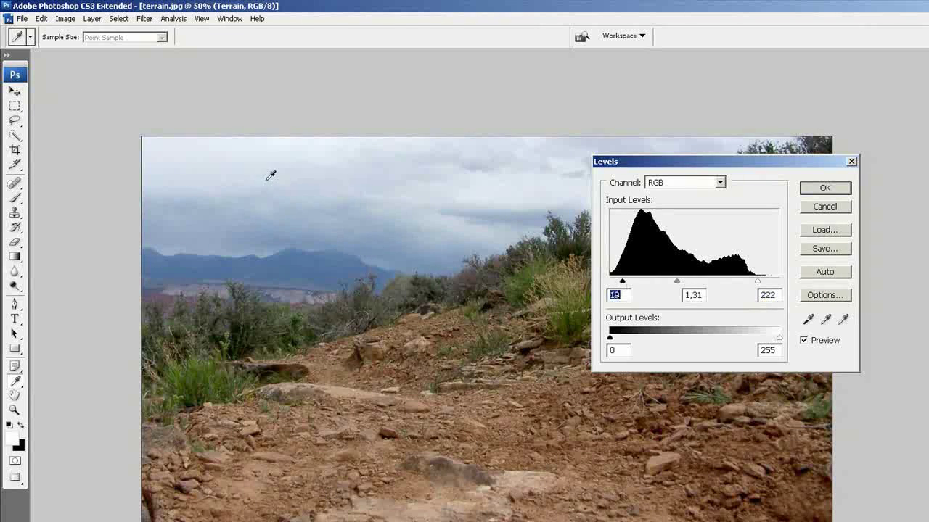
pyautogui.press('Return')
# Start a Curves adjustment on the Terrain layer and lower the Red channel's midtones to output 123 at input 144
pyautogui.click(65, 19)
pyautogui.moveTo(69, 50)
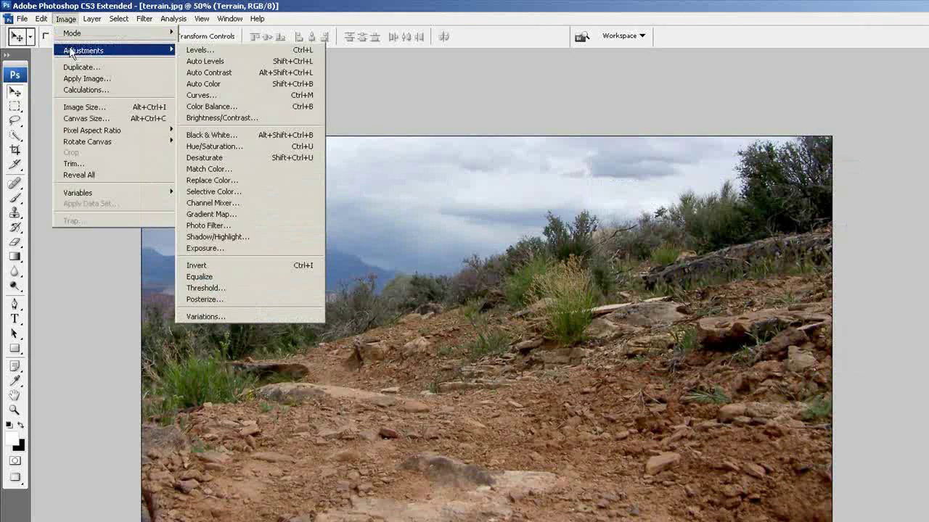
pyautogui.click(227, 95)
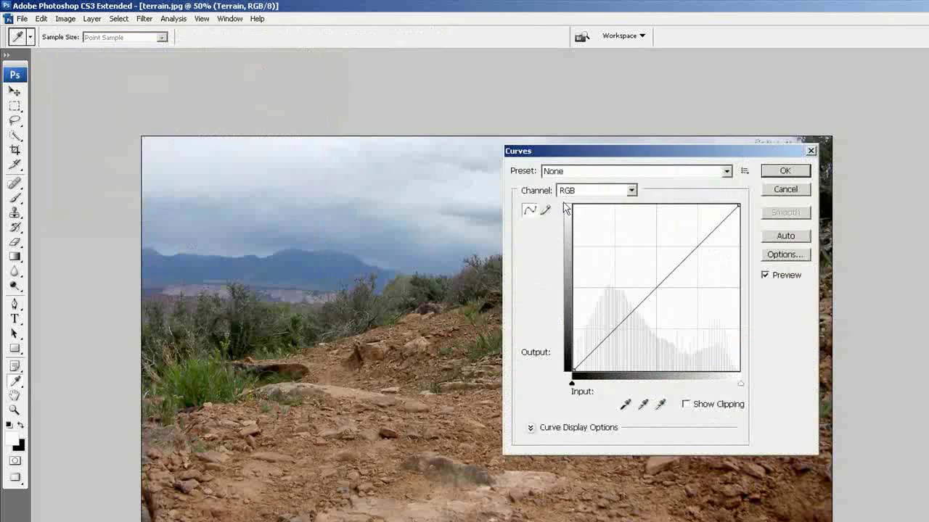
pyautogui.moveTo(654, 288)
pyautogui.mouseDown()
pyautogui.moveTo(647, 285)
pyautogui.moveTo(667, 290)
pyautogui.mouseUp()
pyautogui.click(595, 190)
pyautogui.click(577, 200)
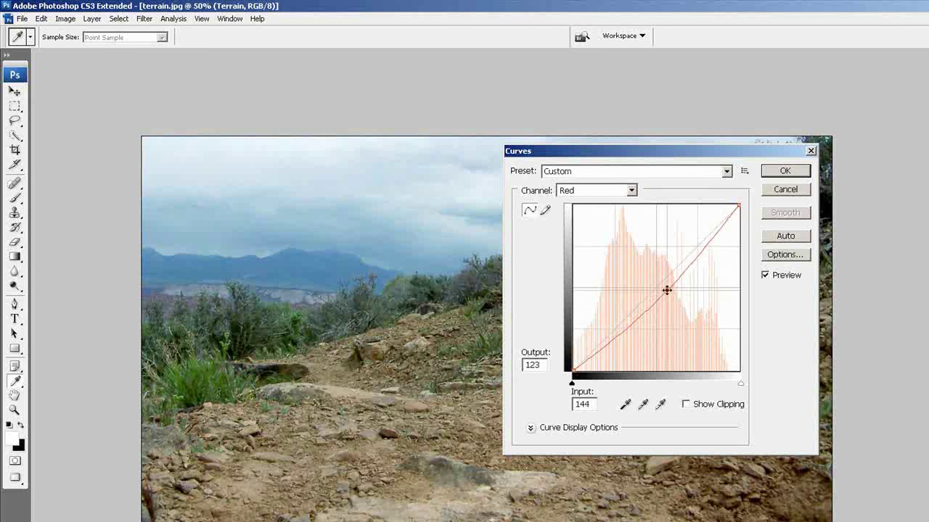
# Reshape the Green channel's curve around its midpoint
pyautogui.click(609, 191)
pyautogui.click(610, 225)
pyautogui.moveTo(658, 280)
pyautogui.mouseDown()
pyautogui.moveTo(670, 288)
pyautogui.moveTo(657, 283)
pyautogui.mouseUp()
# Lower the Blue channel's midtones to output 127 at input 139 and apply the Curves adjustment
pyautogui.click(595, 191)
pyautogui.click(584, 237)
pyautogui.click(595, 191)
pyautogui.click(597, 225)
pyautogui.click(630, 190)
pyautogui.click(597, 236)
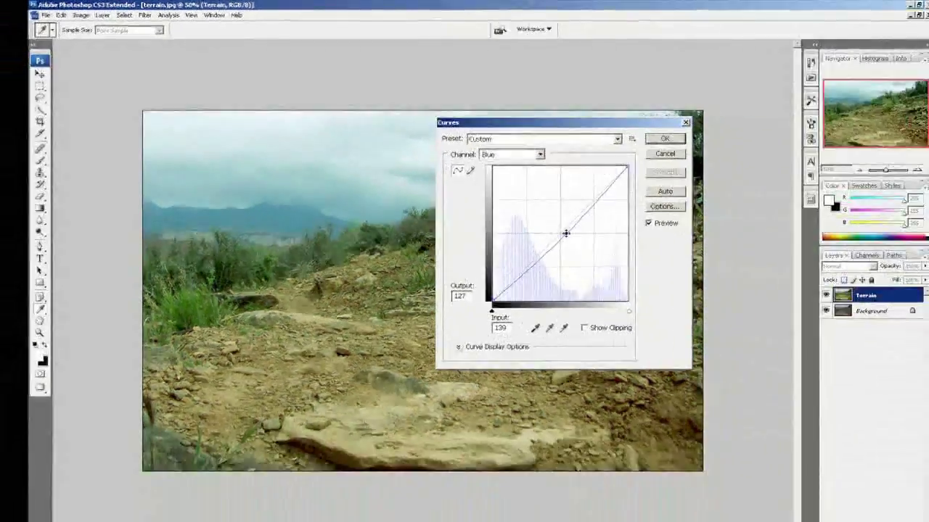
pyautogui.click(776, 168)
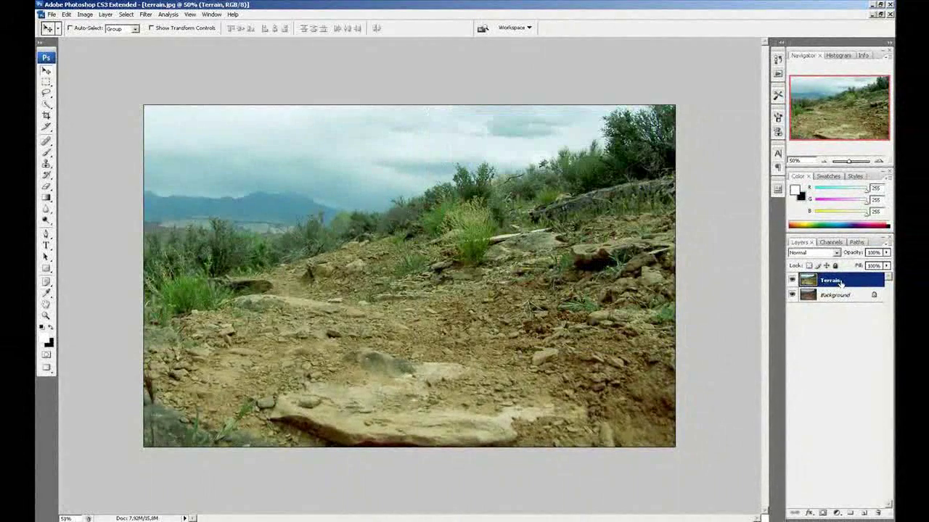
# Duplicate the Terrain layer and apply a Gaussian Blur with a radius of about 1.6 pixels to the copy
pyautogui.rightClick(840, 283)
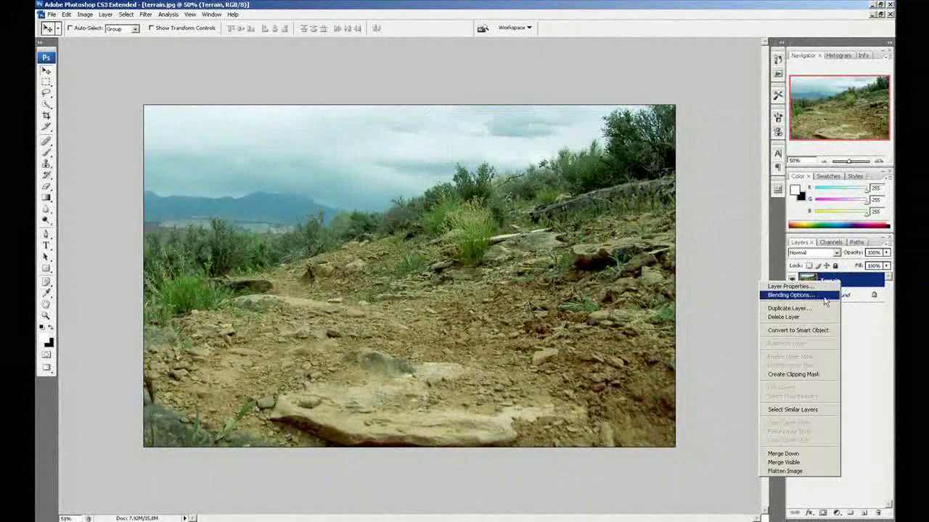
pyautogui.click(824, 306)
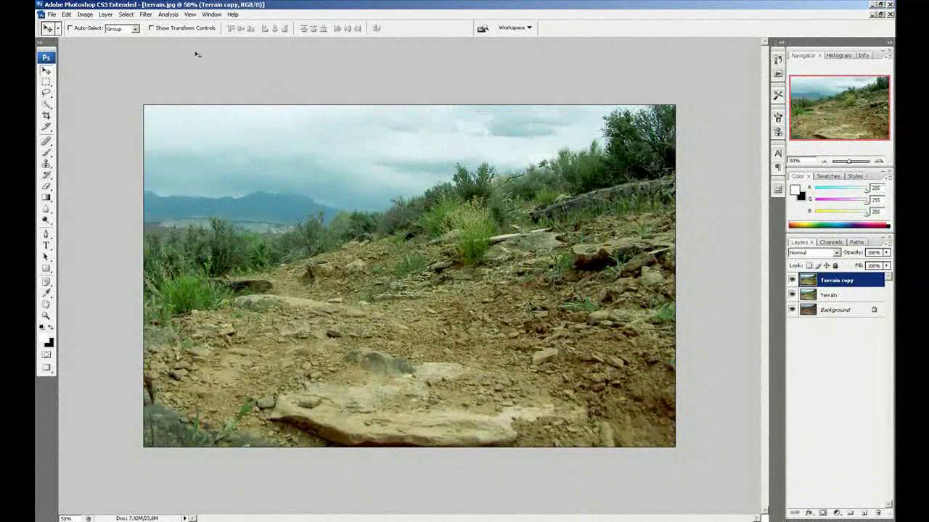
pyautogui.click(146, 14)
pyautogui.moveTo(166, 108)
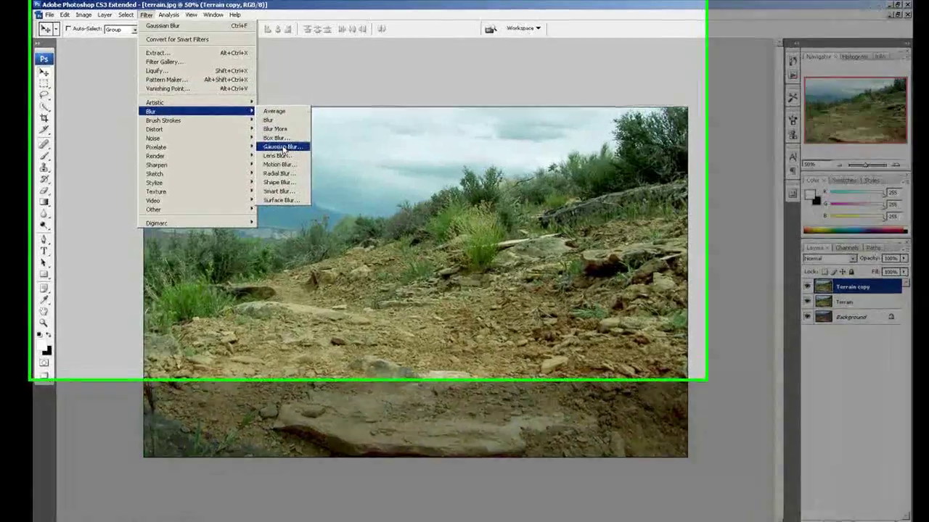
pyautogui.click(283, 147)
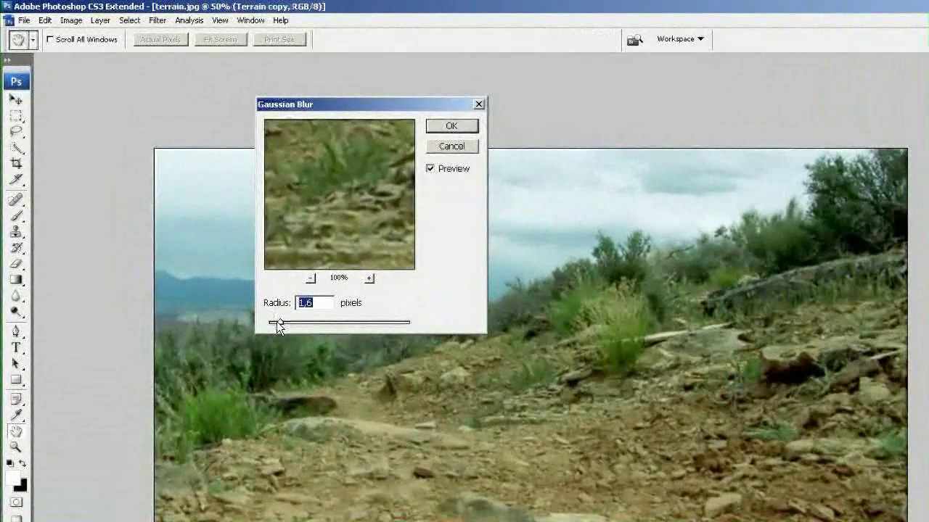
pyautogui.moveTo(277, 322); pyautogui.dragTo(281, 323)
pyautogui.press('Return')
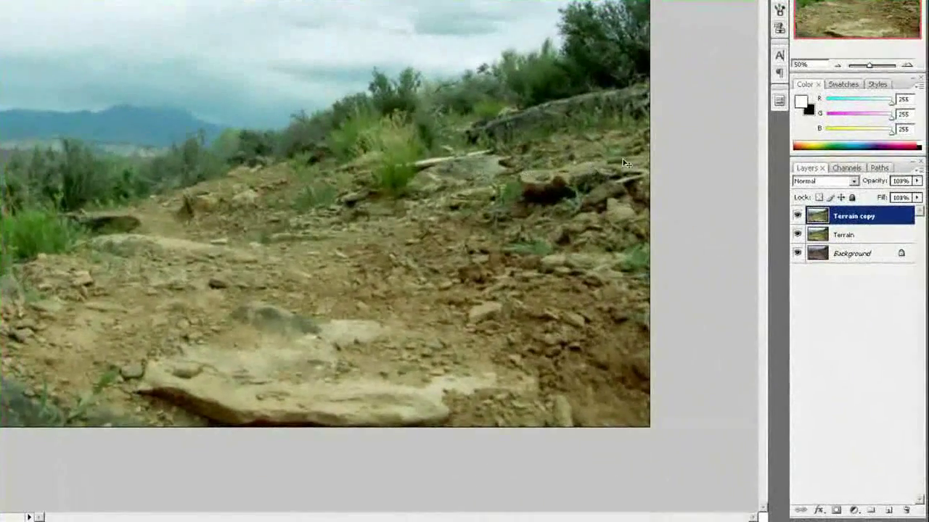
# Set the blurred copy's blend mode to Screen
pyautogui.click(824, 181)
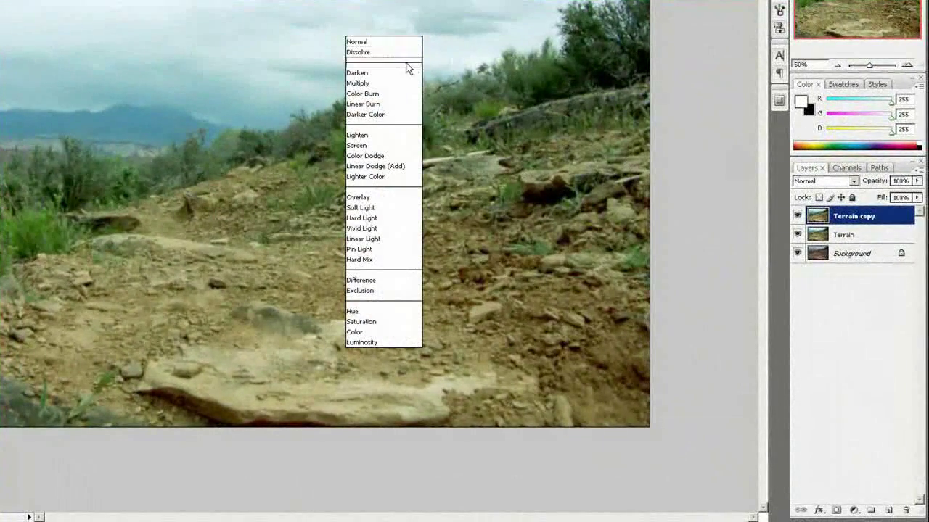
pyautogui.click(396, 50)
pyautogui.press('Down')
pyautogui.press('Down')
pyautogui.press('Down')
pyautogui.press('Down')
pyautogui.press('Down')
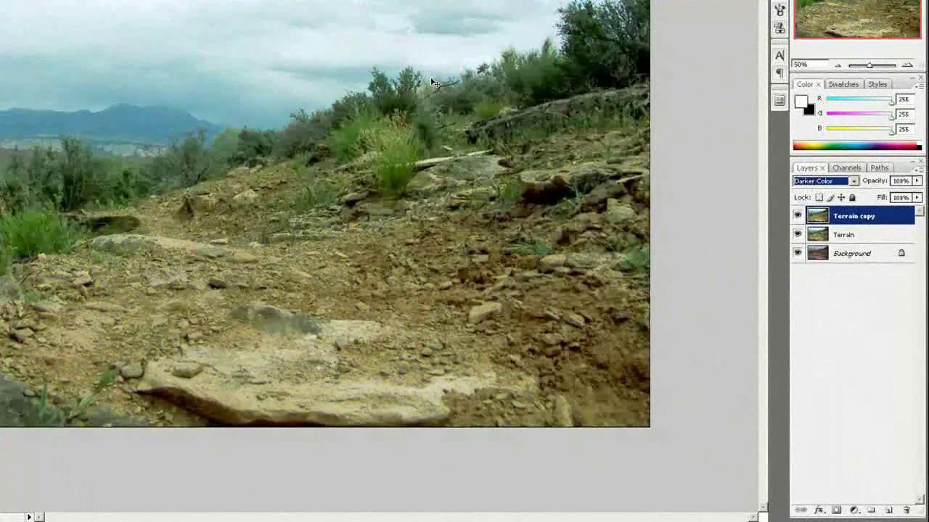
pyautogui.press('Down')
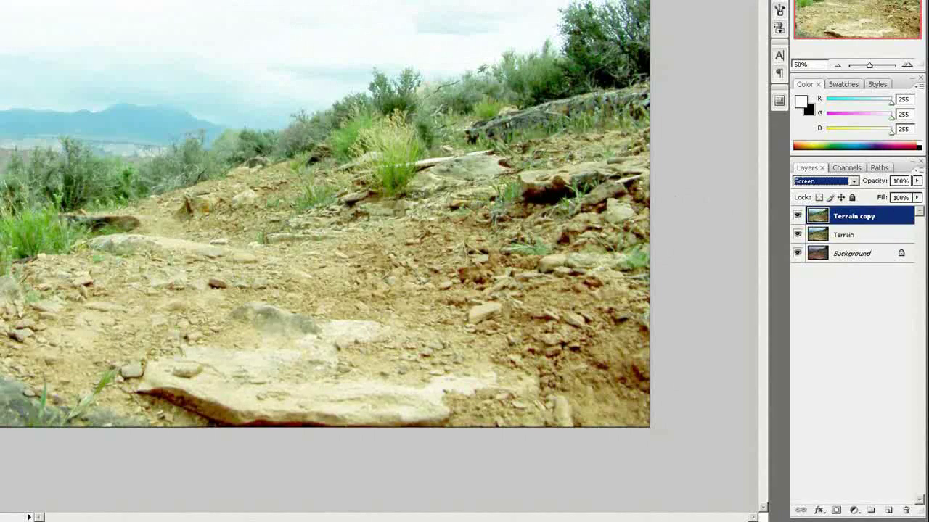
# Reduce the blurred copy's opacity to about 30%
pyautogui.press('Tab')
pyautogui.write('40')
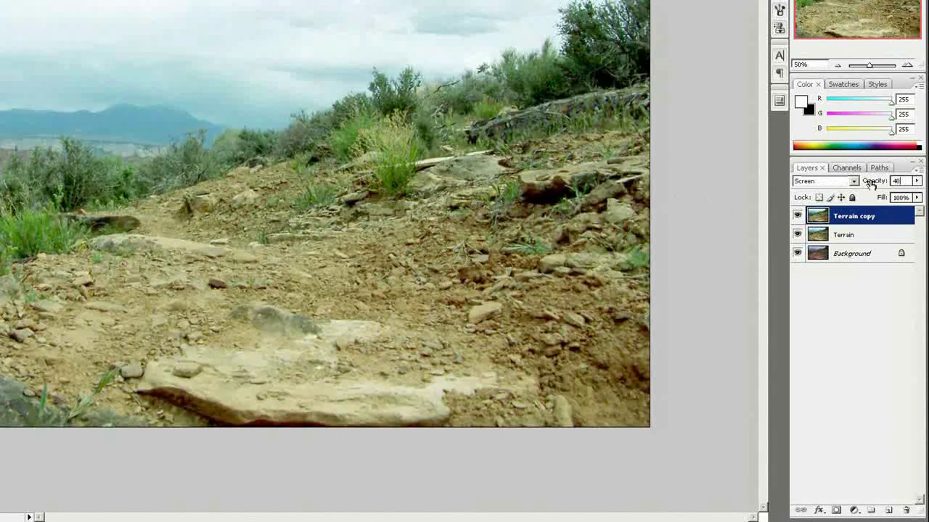
pyautogui.press('BackSpace')
pyautogui.press('BackSpace')
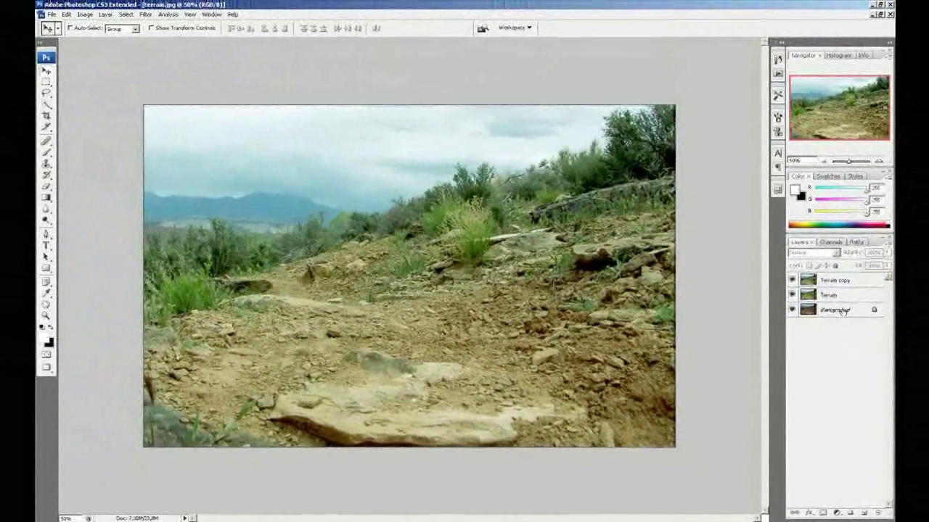
# Merge the blurred copy and the Terrain layer into one layer
pyautogui.click(834, 295)
pyautogui.click(792, 280)
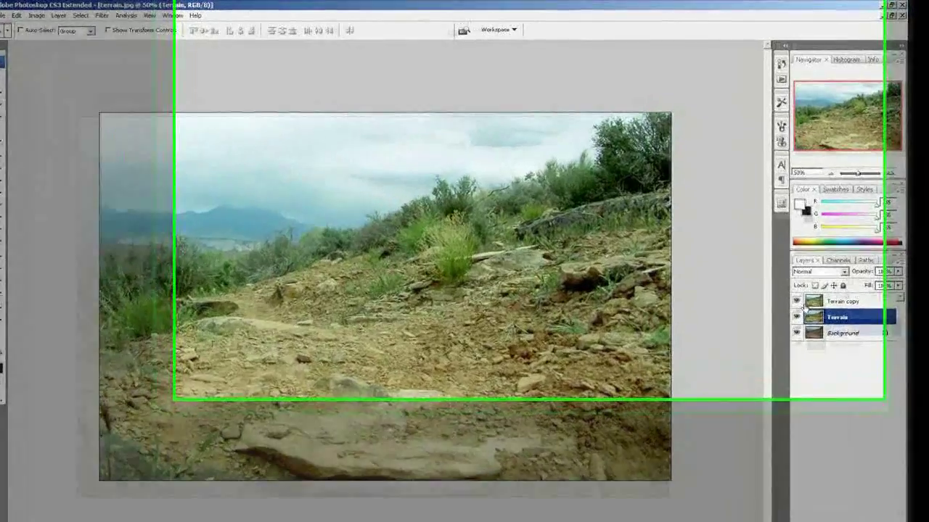
pyautogui.click(846, 304)
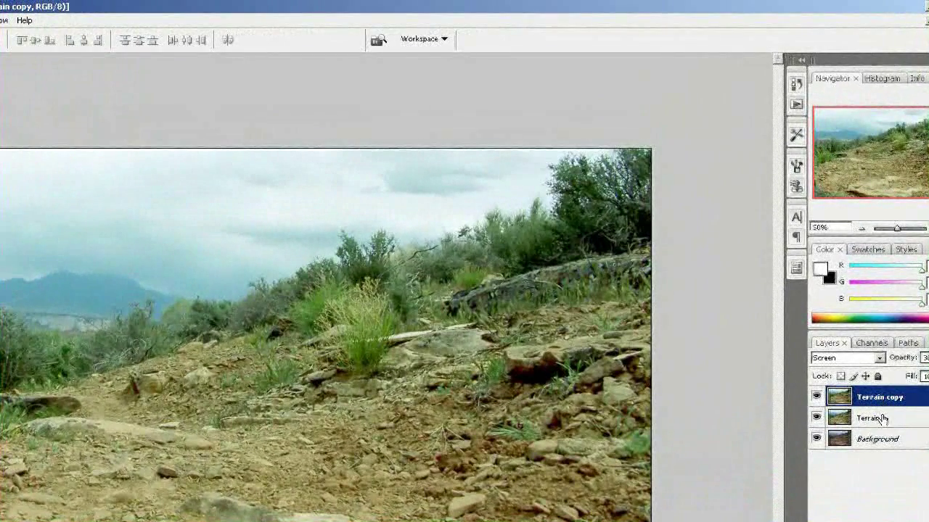
pyautogui.keyDown('shift'); pyautogui.click(882, 419); pyautogui.keyUp('shift')
pyautogui.hotkey('ctrl', 'e')
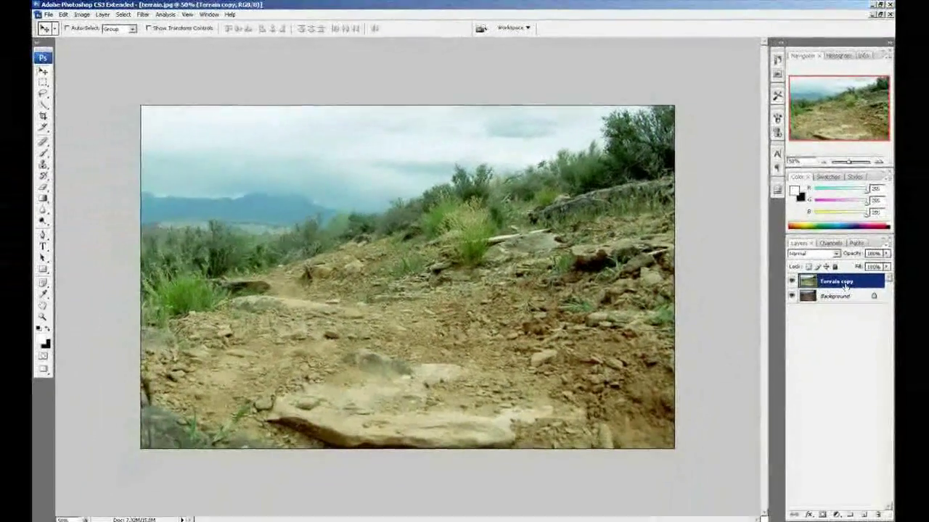
# Apply Smart Sharpen to the merged layer with amount 100%, radius 1.0 pixels and Gaussian Blur removal
pyautogui.doubleClick(891, 399)
pyautogui.press('Escape')
pyautogui.click(146, 15)
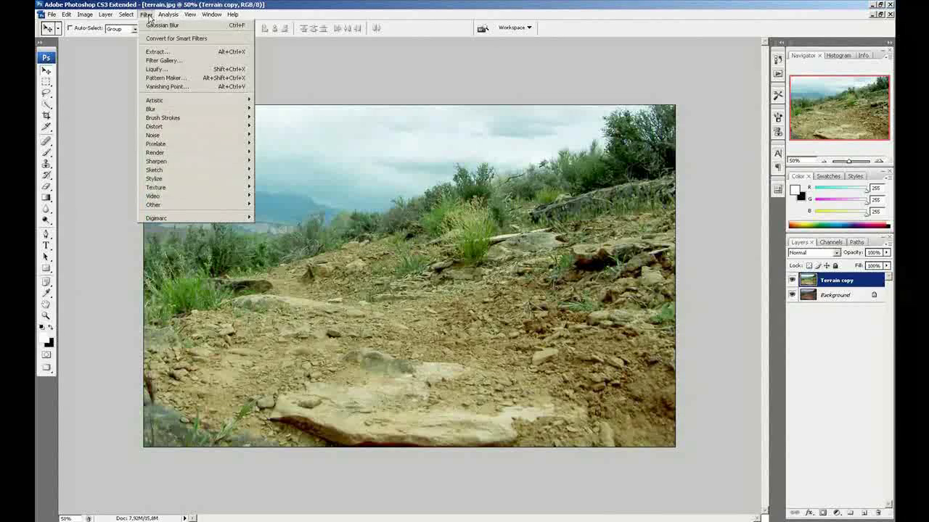
pyautogui.moveTo(182, 145)
pyautogui.moveTo(180, 161)
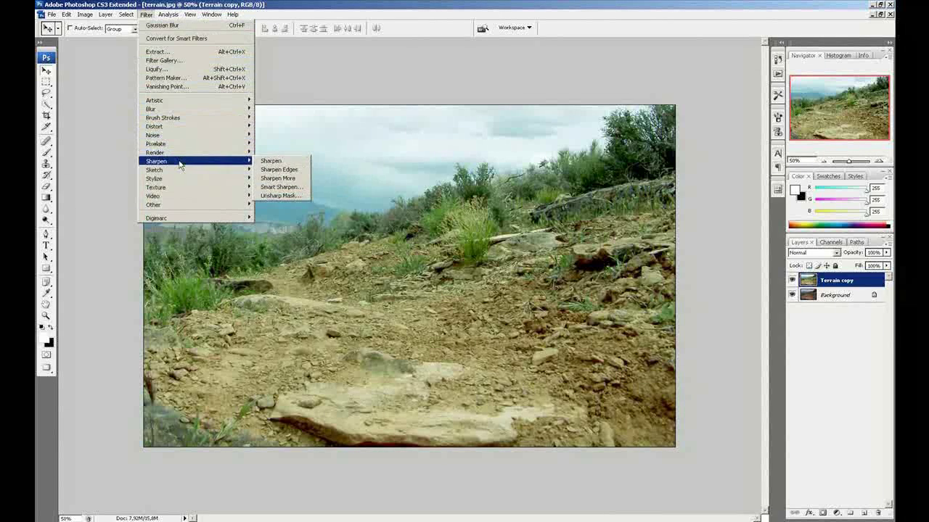
pyautogui.click(276, 187)
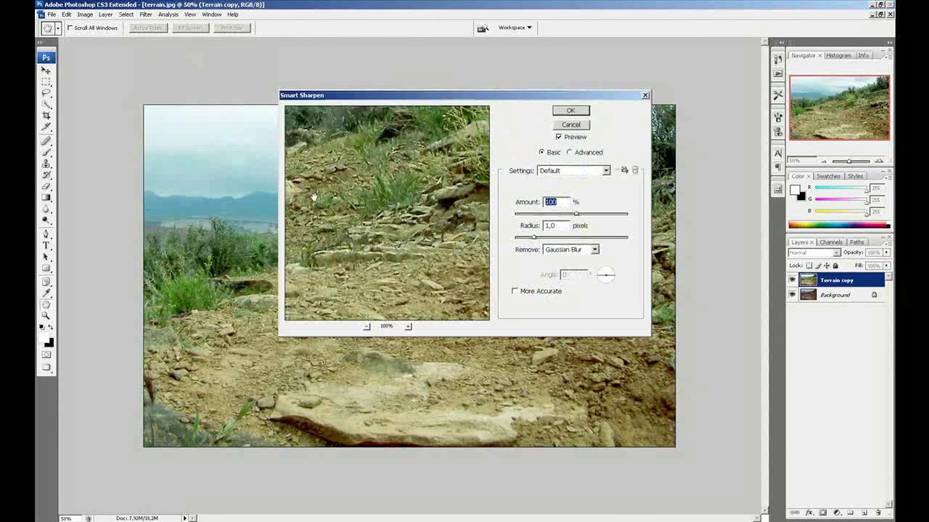
pyautogui.press('Return')
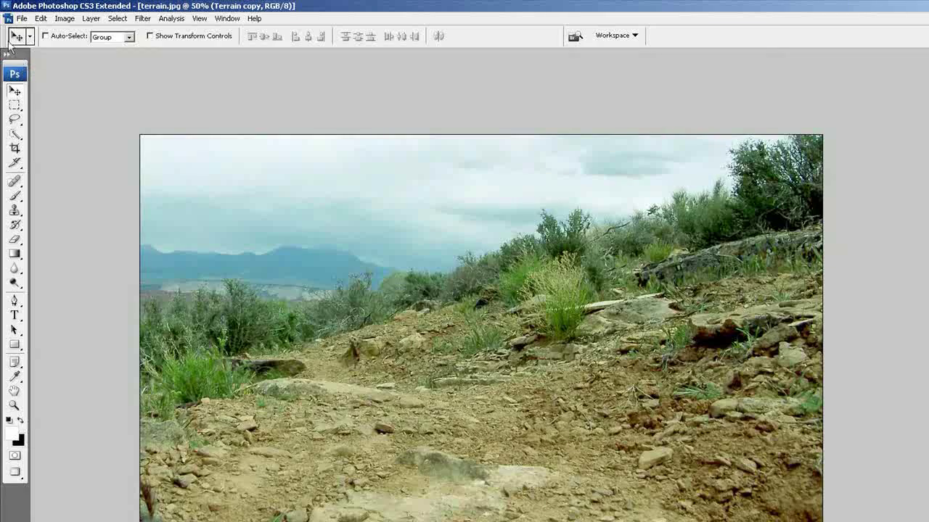
# Save a JPEG copy of the image over the existing terrain_to_c4d file in the 3D TEXT folder, adjusting the image quality
pyautogui.click(23, 19)
pyautogui.click(33, 155)
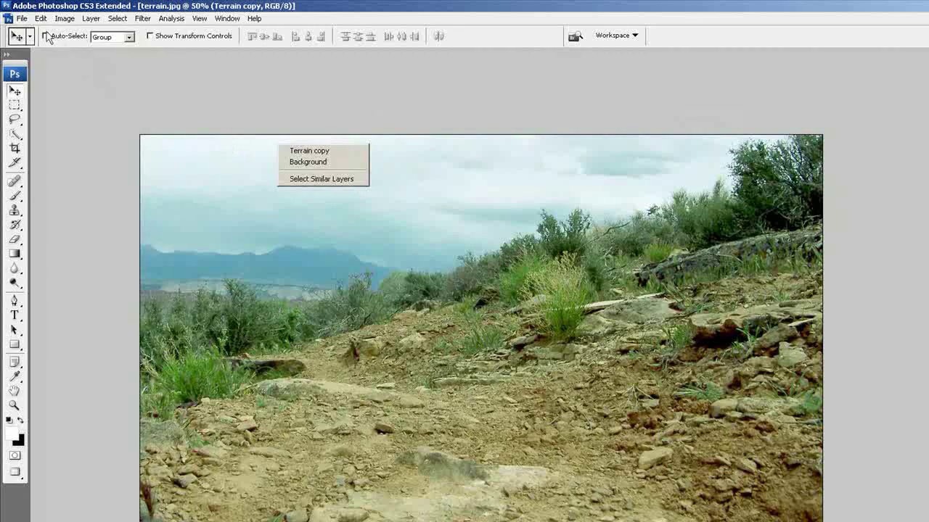
pyautogui.click(24, 18)
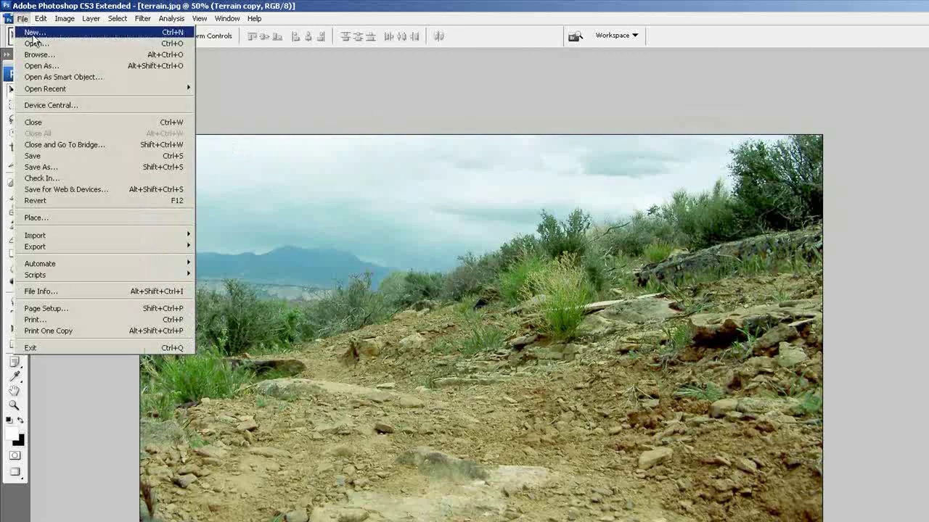
pyautogui.click(76, 155)
pyautogui.click(555, 345)
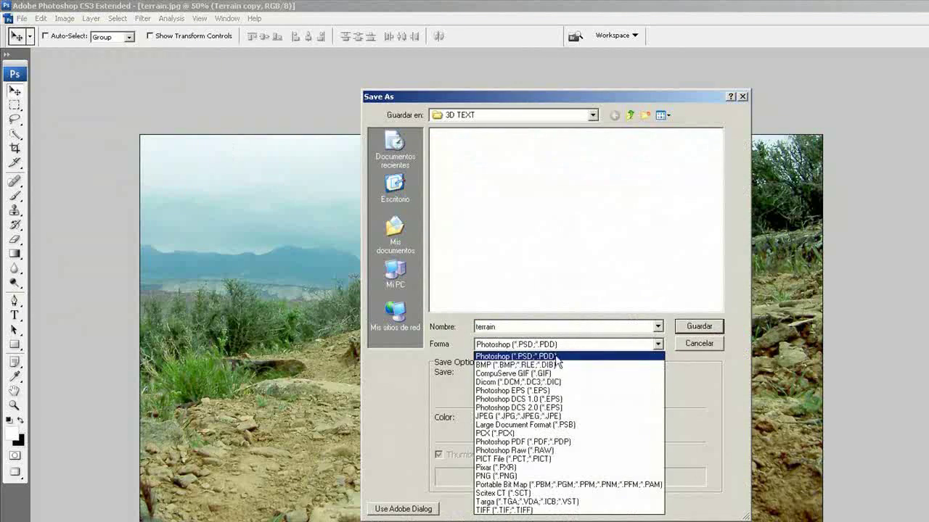
pyautogui.click(560, 417)
pyautogui.doubleClick(523, 328)
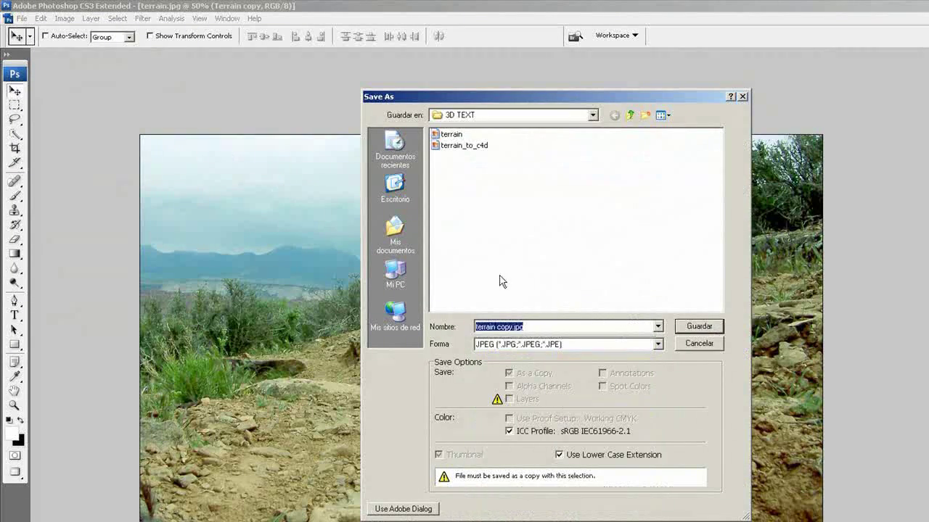
pyautogui.doubleClick(473, 146)
pyautogui.click(527, 371)
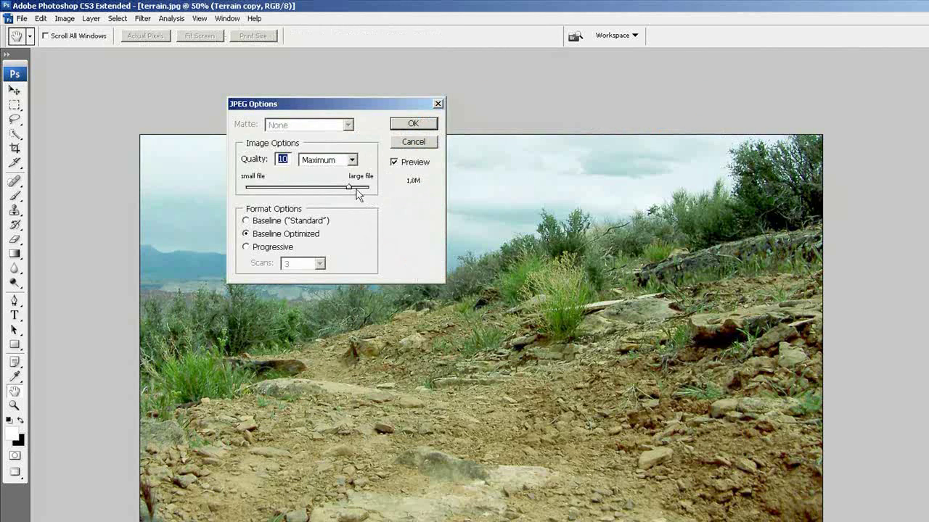
pyautogui.moveTo(344, 187); pyautogui.dragTo(329, 188)
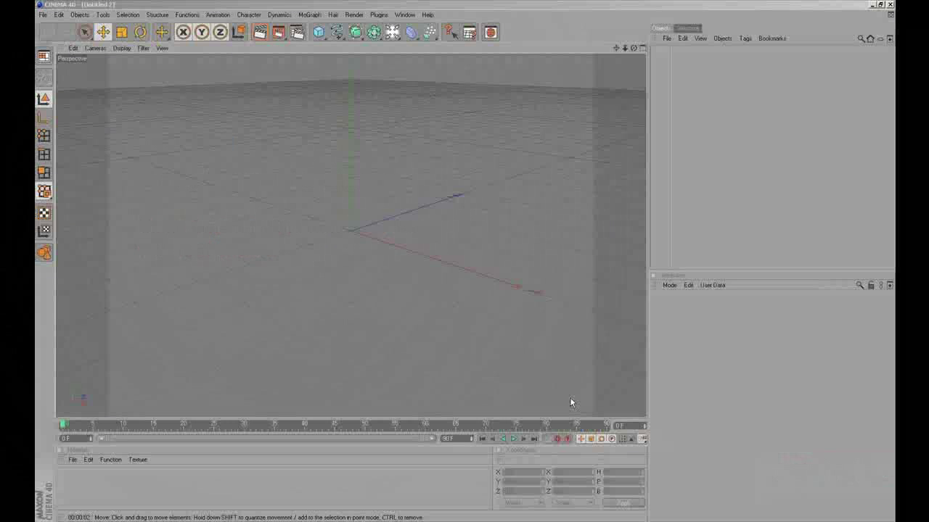
# Switch to CINEMA 4D and add a Background object to the empty scene
pyautogui.click(392, 32)
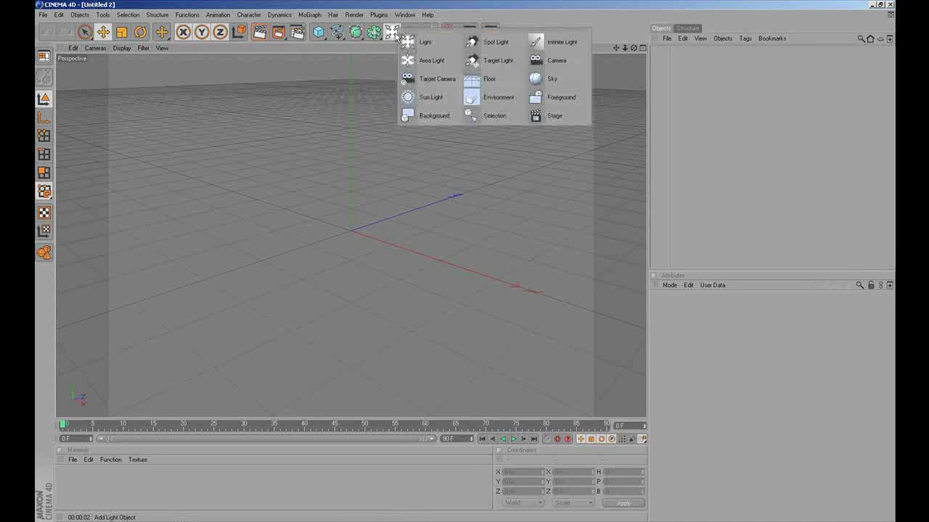
pyautogui.click(433, 115)
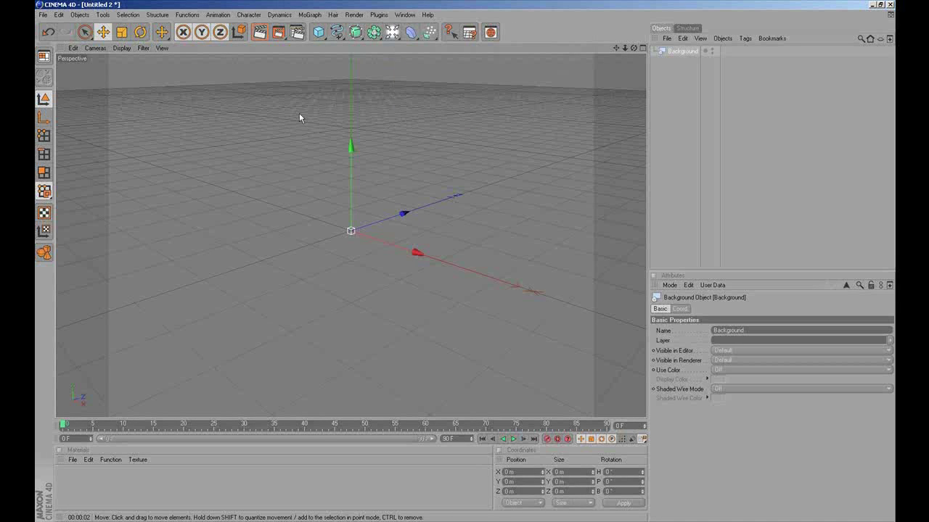
# Create a new material with the terrain_to_c4d image as its color texture, without copying the file to the document location
pyautogui.doubleClick(99, 480)
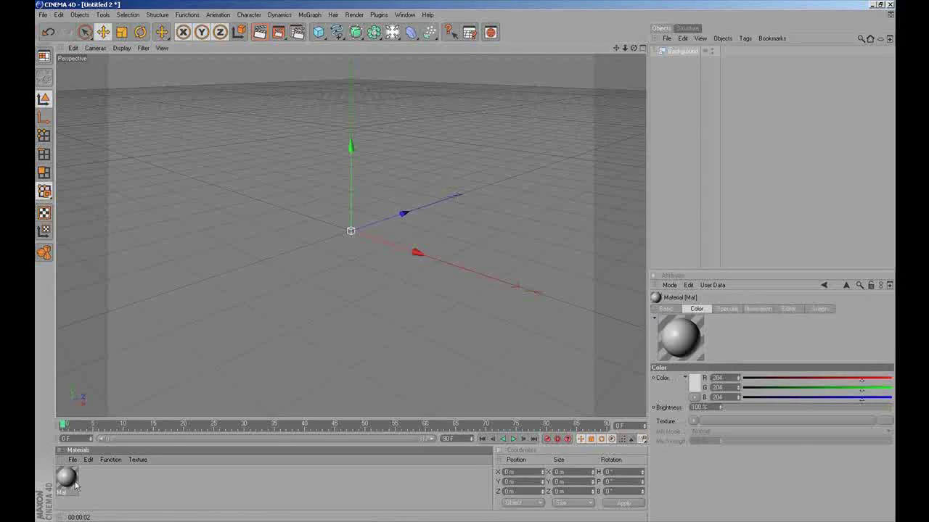
pyautogui.doubleClick(72, 482)
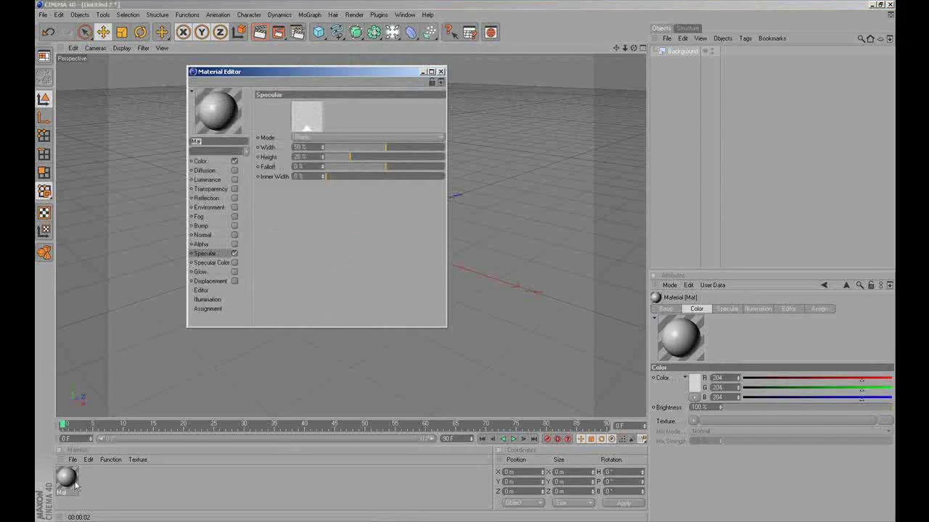
pyautogui.click(200, 161)
pyautogui.click(342, 147)
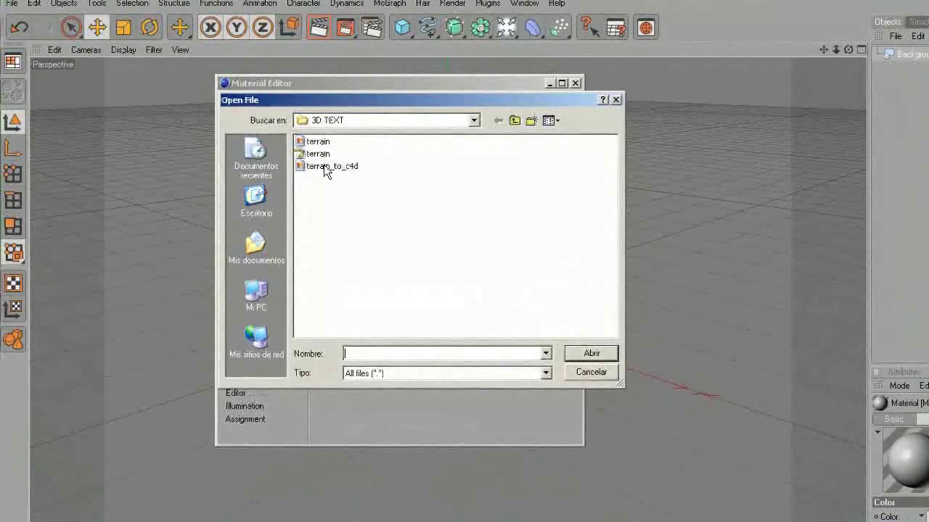
pyautogui.doubleClick(264, 132)
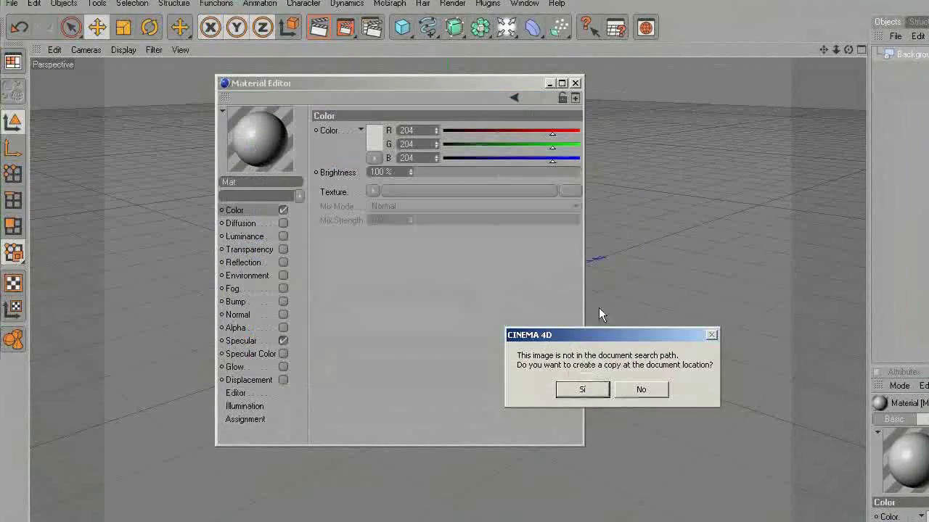
pyautogui.click(636, 392)
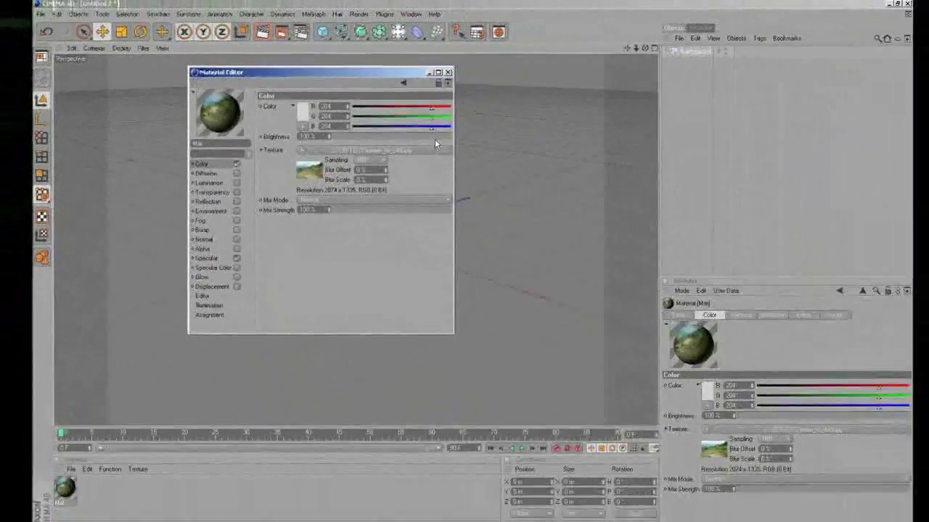
pyautogui.click(447, 72)
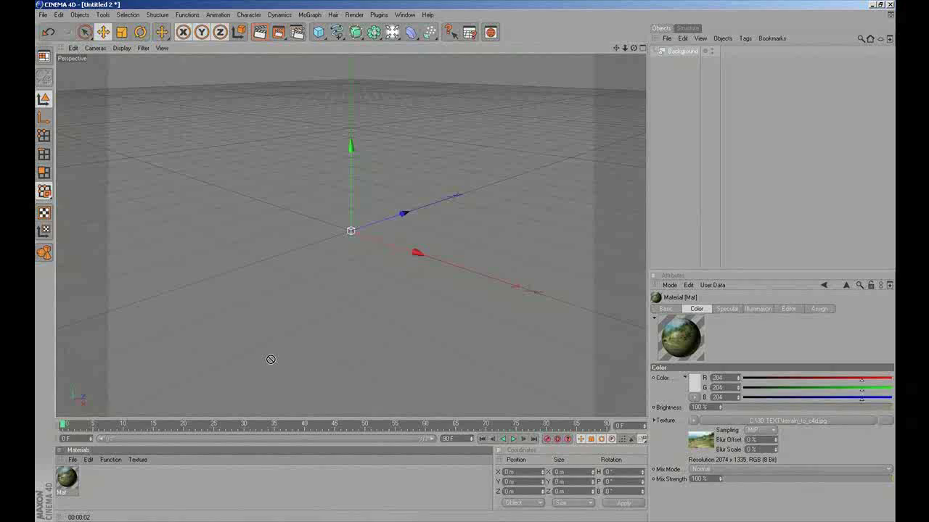
# Apply the new material to the Background object and rename that object Terrain
pyautogui.moveTo(270, 360); pyautogui.dragTo(682, 52)
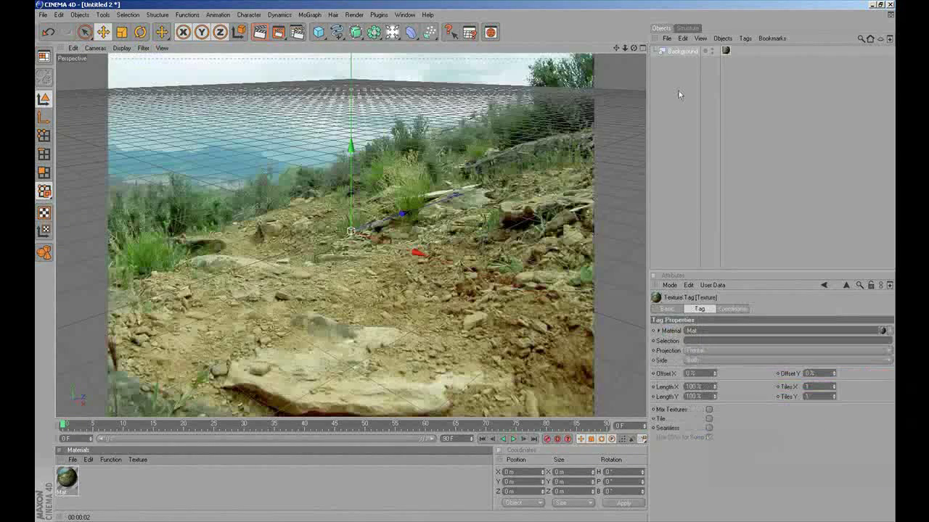
pyautogui.click(680, 51)
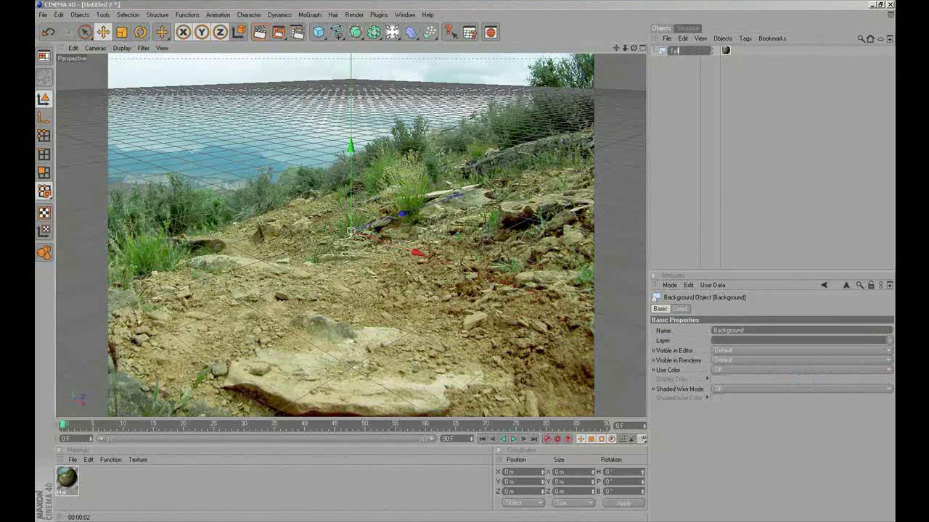
pyautogui.press('Return')
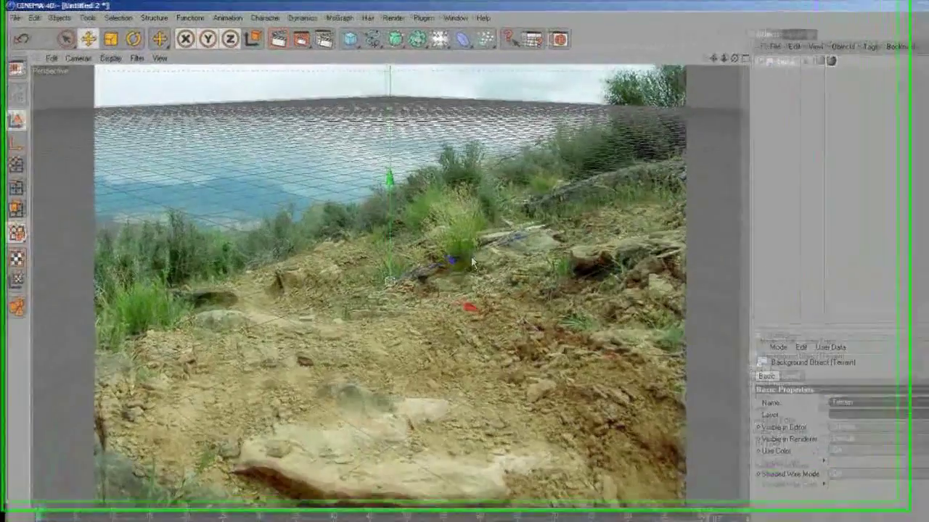
# Adjust the perspective view so the floor grid lines up with the ground in the background photo
pyautogui.keyDown('alt'); pyautogui.moveTo(471, 262); pyautogui.dragTo(479, 235); pyautogui.keyUp('alt')
pyautogui.keyDown('alt'); pyautogui.moveTo(473, 283); pyautogui.dragTo(512, 282); pyautogui.keyUp('alt')
pyautogui.keyDown('alt'); pyautogui.moveTo(513, 282); pyautogui.dragTo(522, 322, button='middle'); pyautogui.keyUp('alt')
pyautogui.keyDown('alt'); pyautogui.moveTo(523, 304); pyautogui.dragTo(512, 280); pyautogui.keyUp('alt')
pyautogui.click(508, 206)
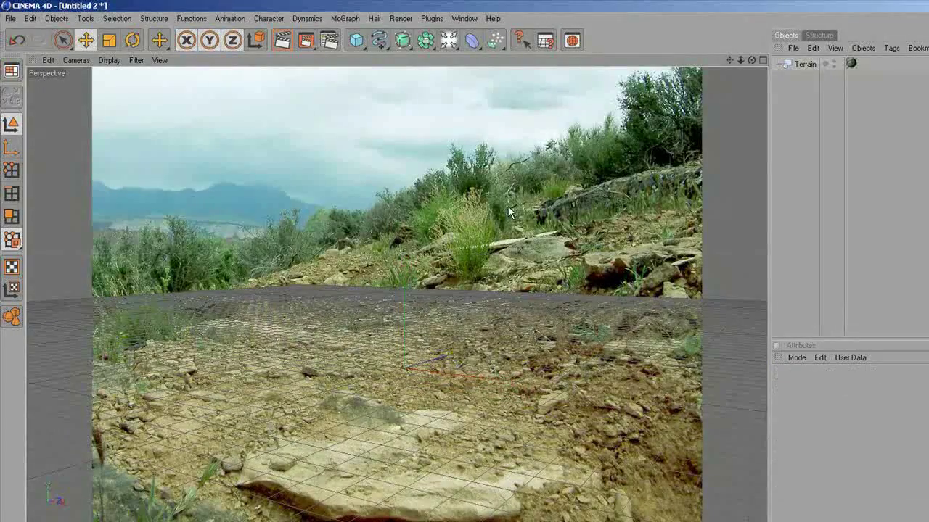
# Add a Text spline reading "A" in the DIN Black font
pyautogui.moveTo(378, 40); pyautogui.dragTo(536, 145)
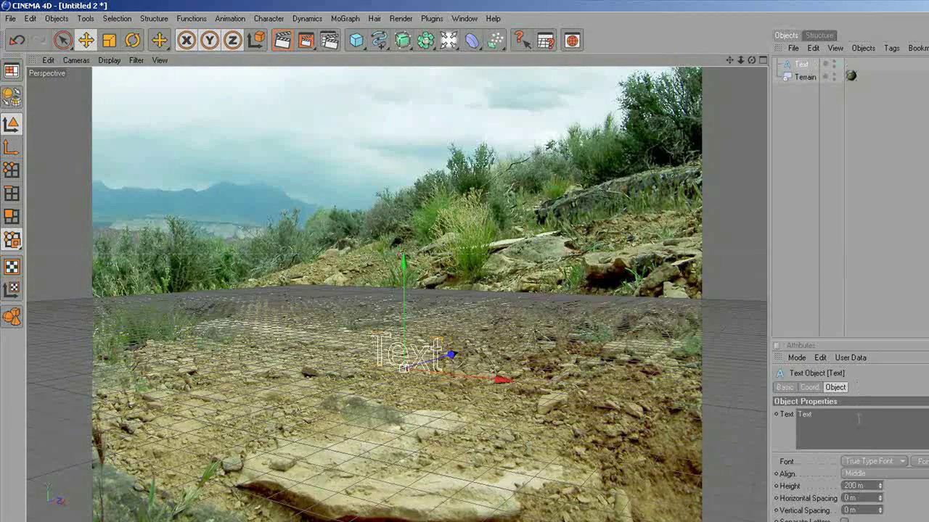
pyautogui.moveTo(858, 419); pyautogui.dragTo(784, 421)
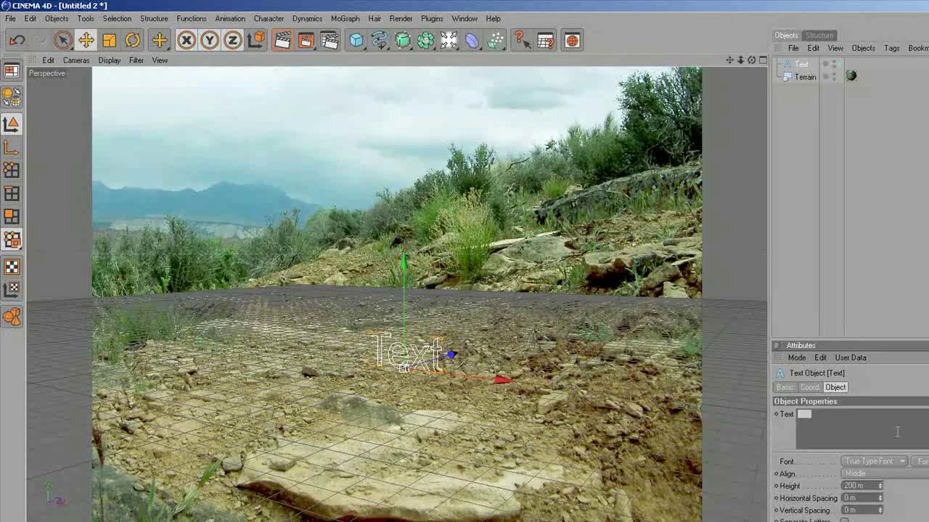
pyautogui.write('A')
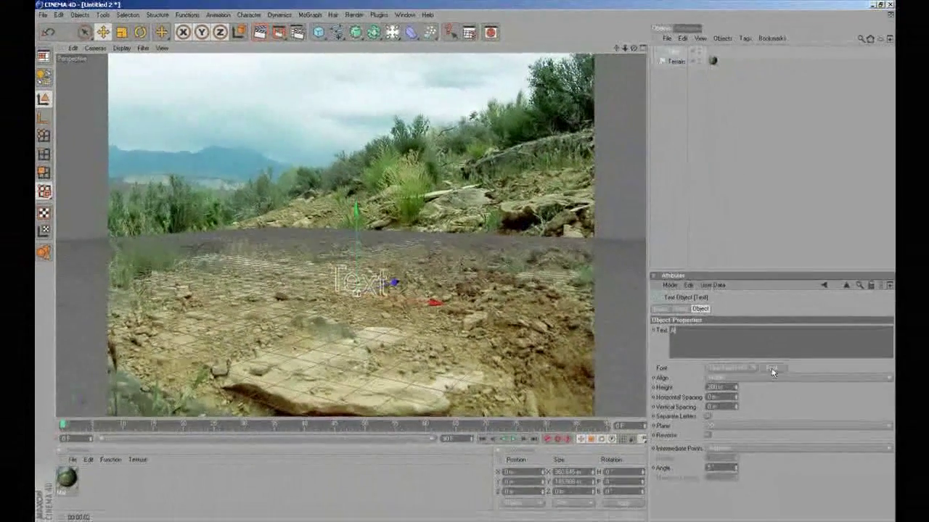
pyautogui.click(920, 461)
pyautogui.write('d')
pyautogui.click(98, 101)
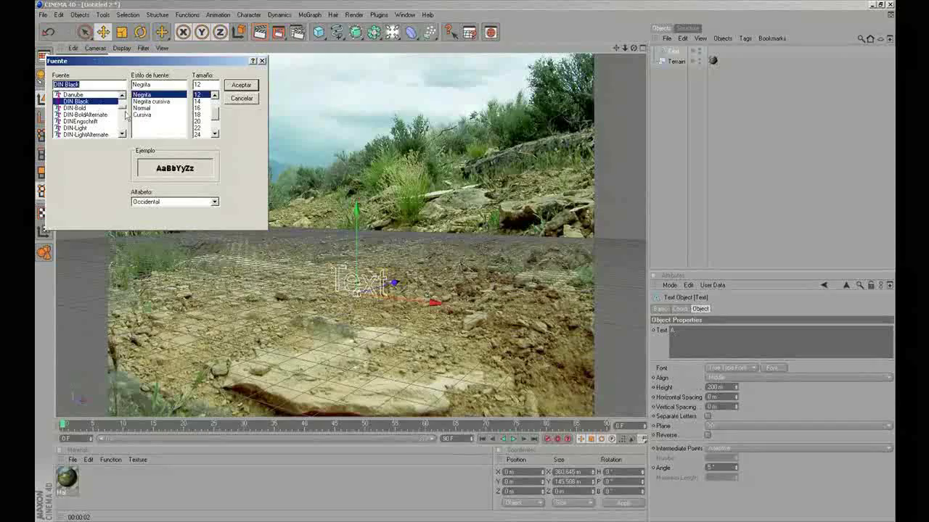
pyautogui.click(246, 88)
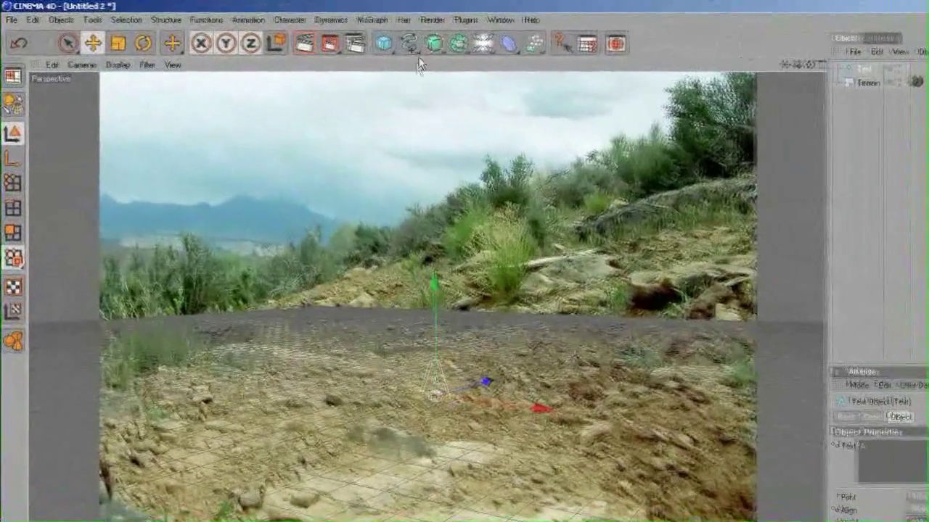
# Add an Extrude NURBS object, nest the text spline inside it, and name the extrusion A
pyautogui.click(337, 33)
pyautogui.moveTo(405, 40); pyautogui.dragTo(580, 58)
pyautogui.moveTo(865, 88); pyautogui.dragTo(870, 74)
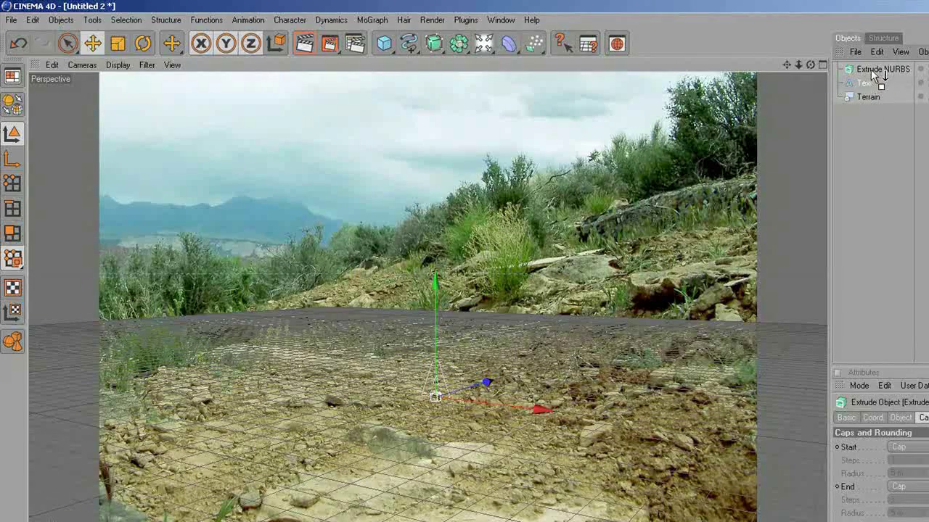
pyautogui.click(875, 82)
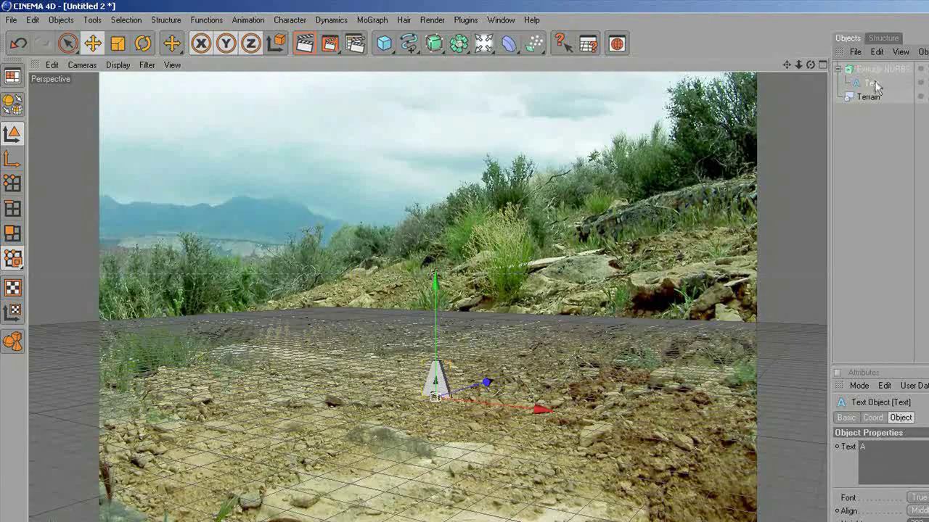
pyautogui.click(871, 70)
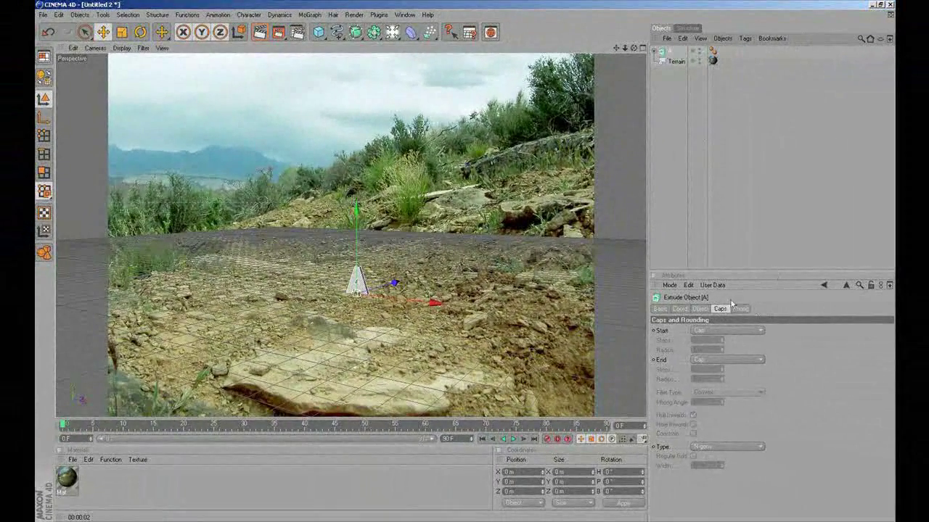
# Set the extrusion depth to 70 m and give both ends a Fillet Cap with 4 steps and 1 m radius
pyautogui.click(700, 309)
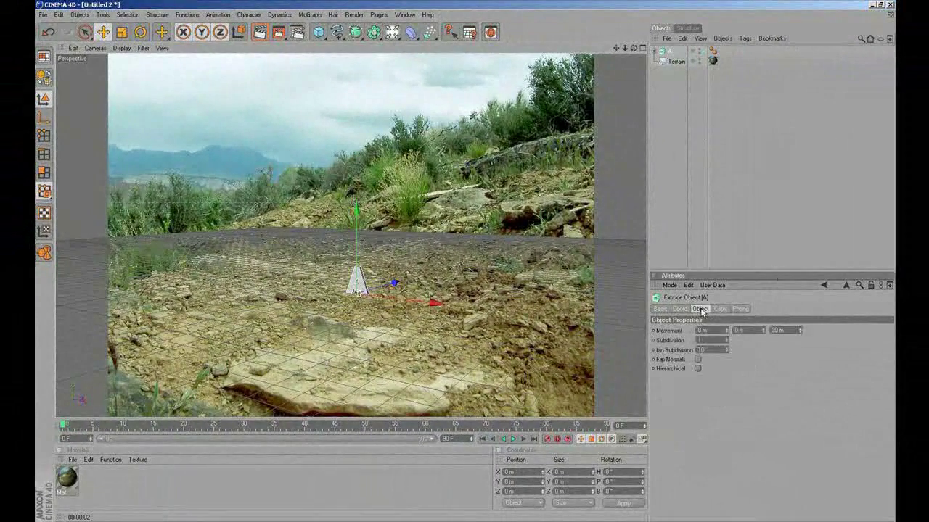
pyautogui.click(800, 330)
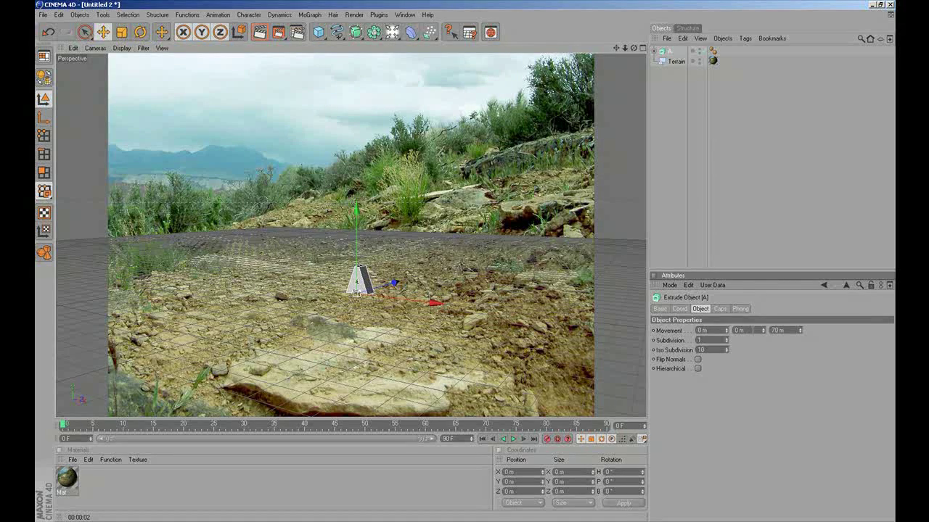
pyautogui.click(723, 309)
pyautogui.click(728, 330)
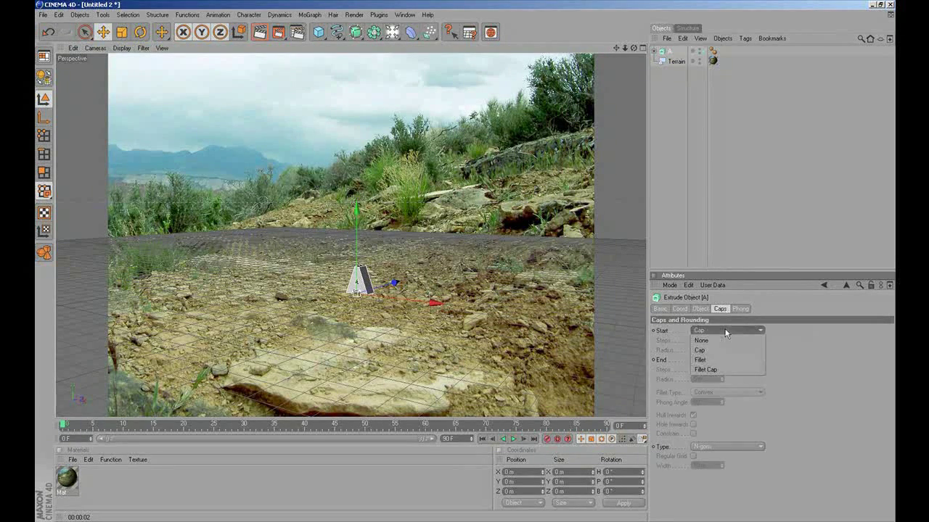
pyautogui.click(722, 369)
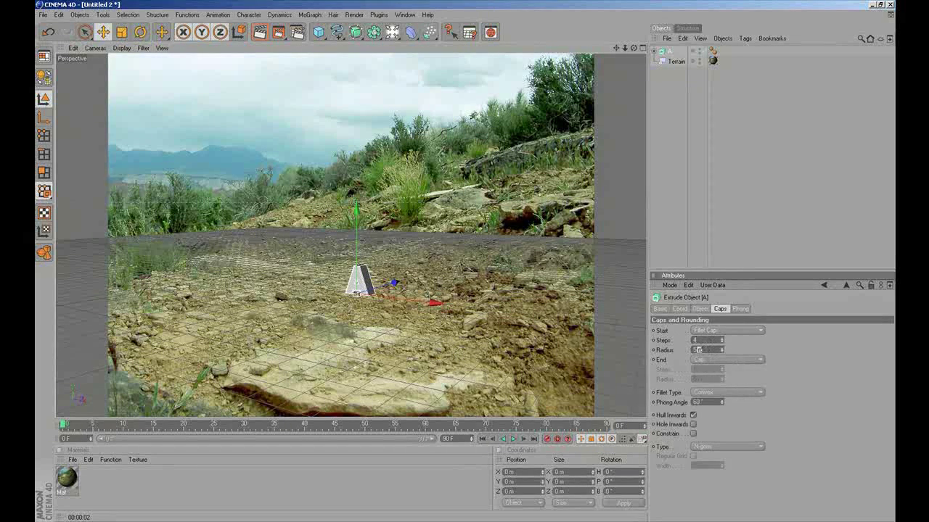
pyautogui.click(714, 359)
pyautogui.click(715, 398)
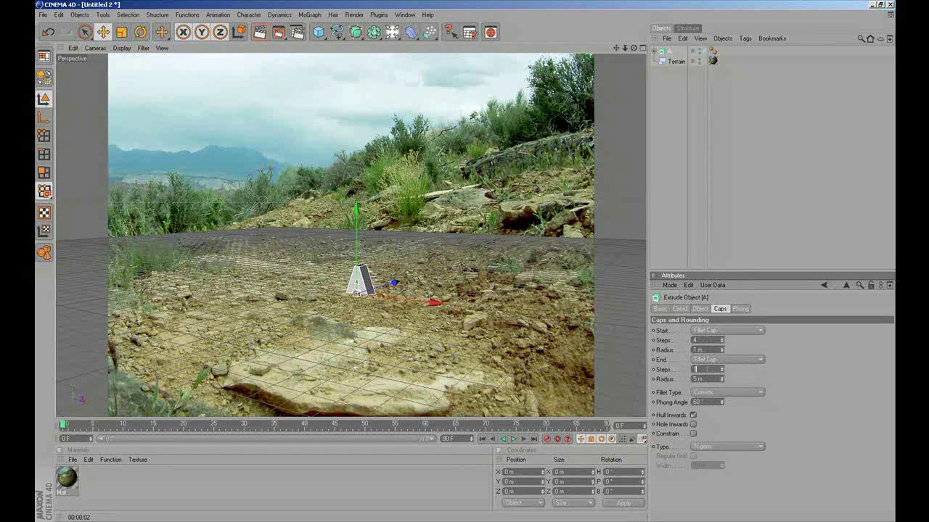
pyautogui.click(530, 306)
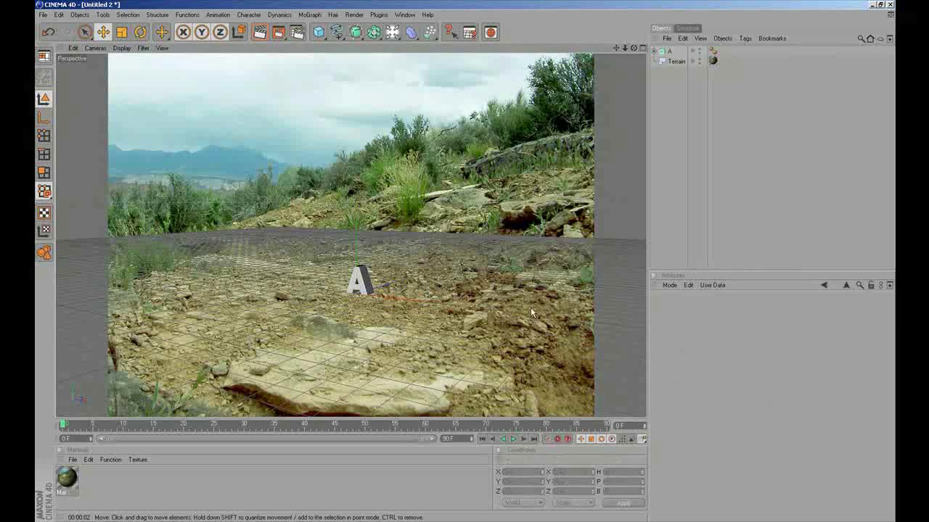
# Place the extruded letter inside a new MoGraph Fracture object and name the Fracture object A
pyautogui.click(374, 286)
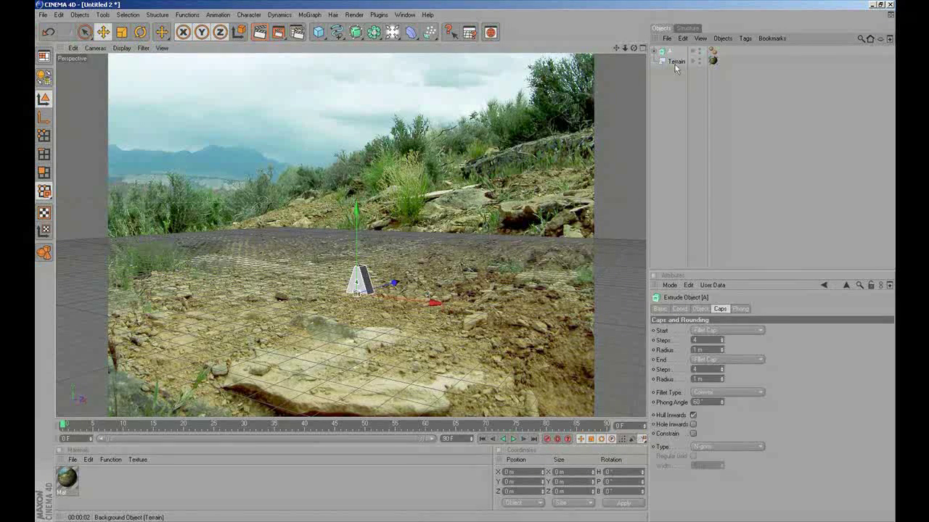
pyautogui.click(310, 14)
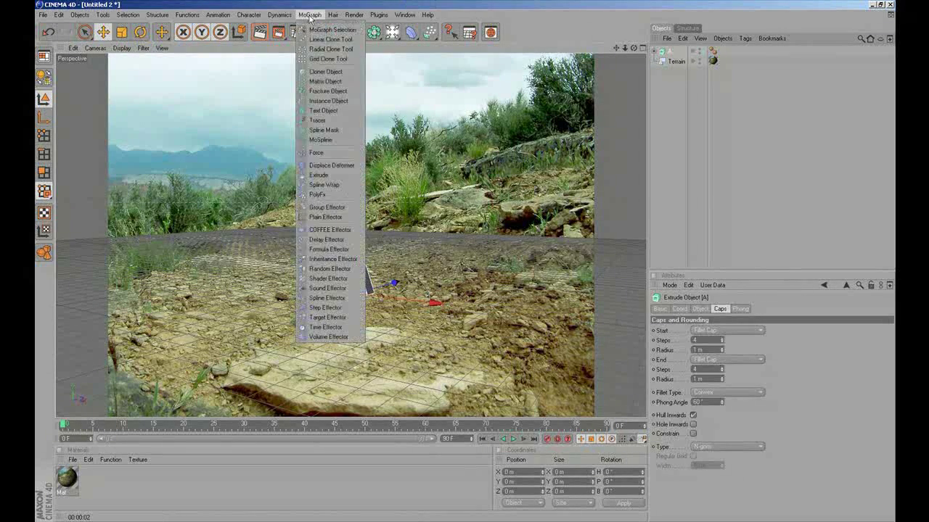
pyautogui.click(328, 90)
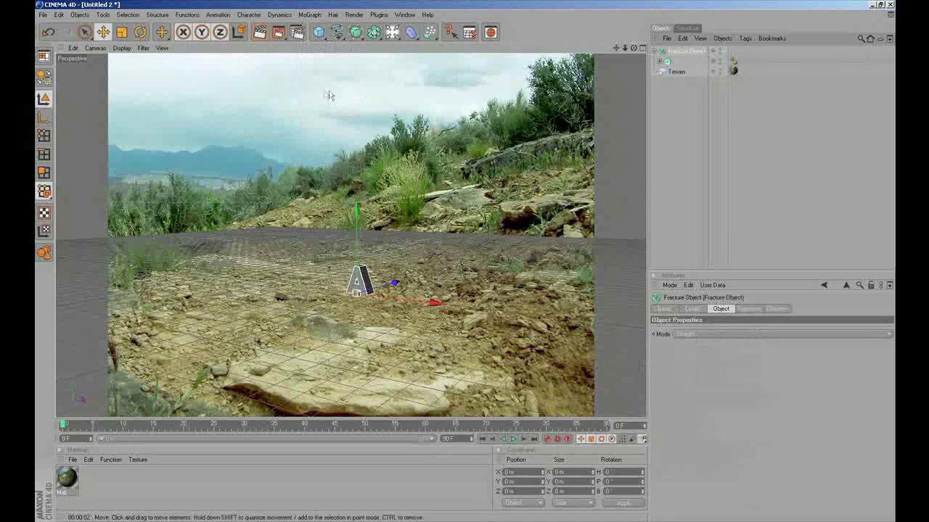
pyautogui.doubleClick(682, 52)
pyautogui.write('A')
pyautogui.press('Return')
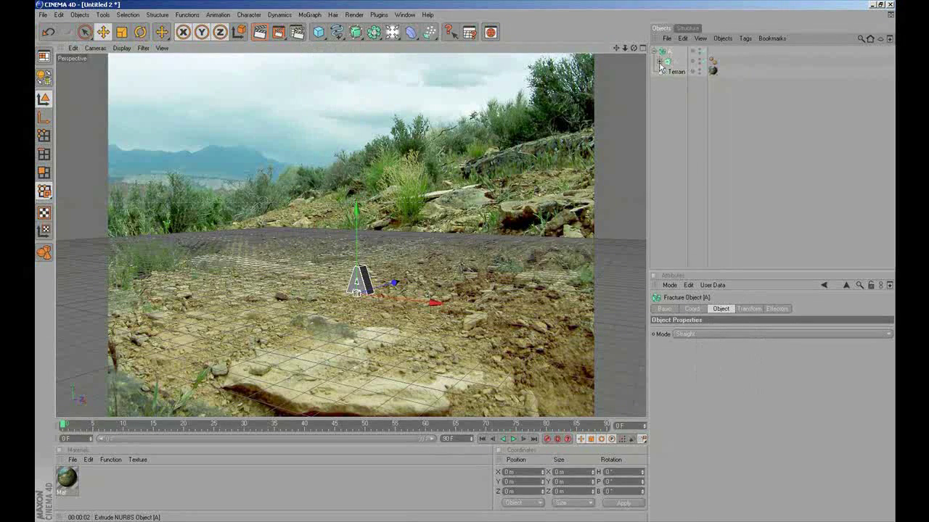
# Rename the text spline nested inside the extrusion to A and collapse the letter's hierarchy
pyautogui.click(660, 63)
pyautogui.click(679, 71)
pyautogui.write('A')
pyautogui.press('Return')
pyautogui.click(657, 53)
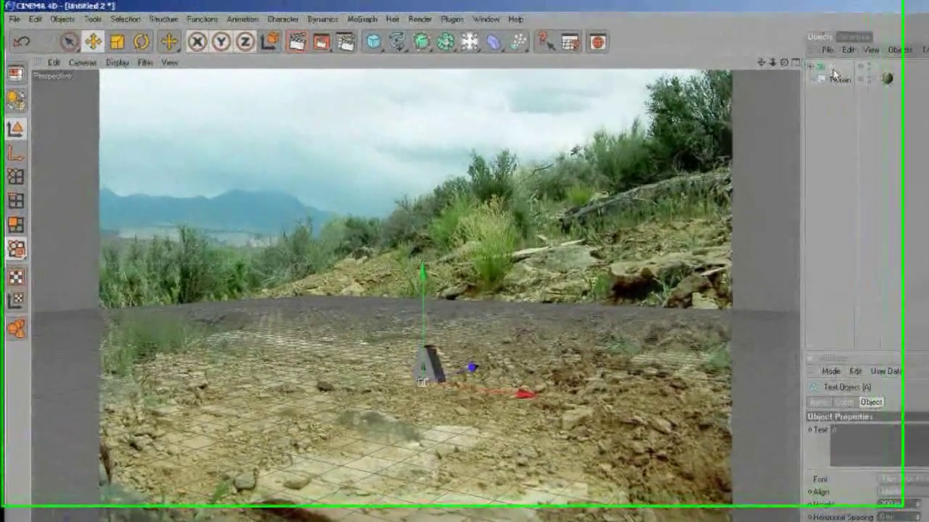
# Scale the letter A's Fracture object to about 1.5 times its size and rotate it around its vertical axis to expose its opposite side
pyautogui.click(833, 70)
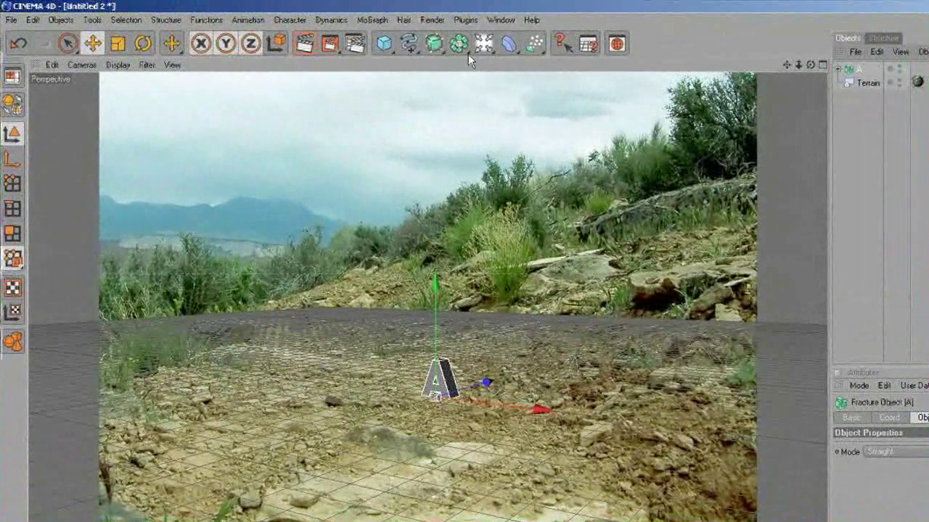
pyautogui.press('t')
pyautogui.moveTo(438, 399); pyautogui.dragTo(471, 396)
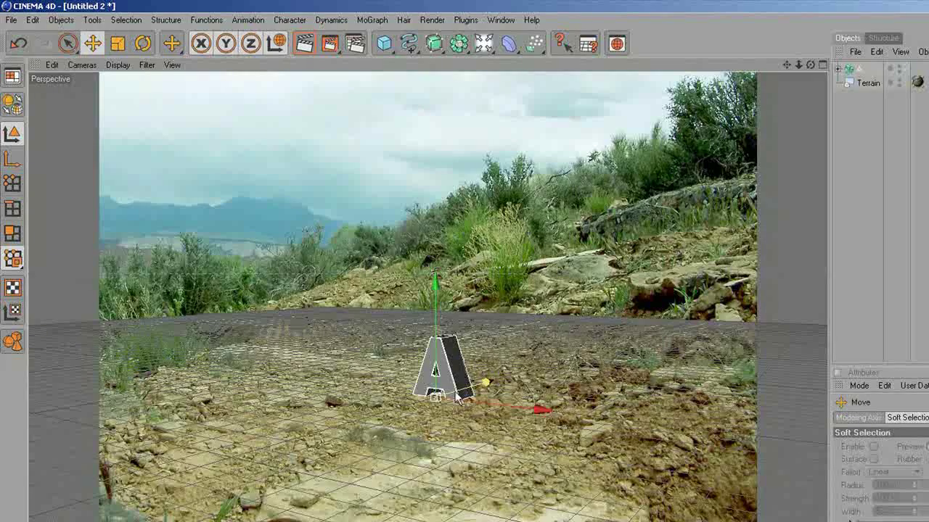
pyautogui.press('r')
pyautogui.moveTo(409, 415); pyautogui.dragTo(471, 409)
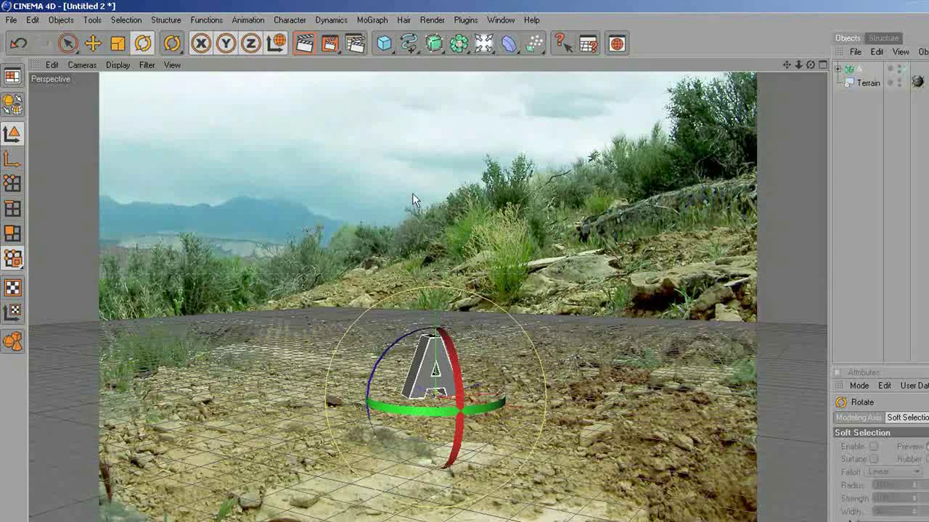
# Add a Plane under the letter and scale it to about twice its size as ground
pyautogui.click(409, 46)
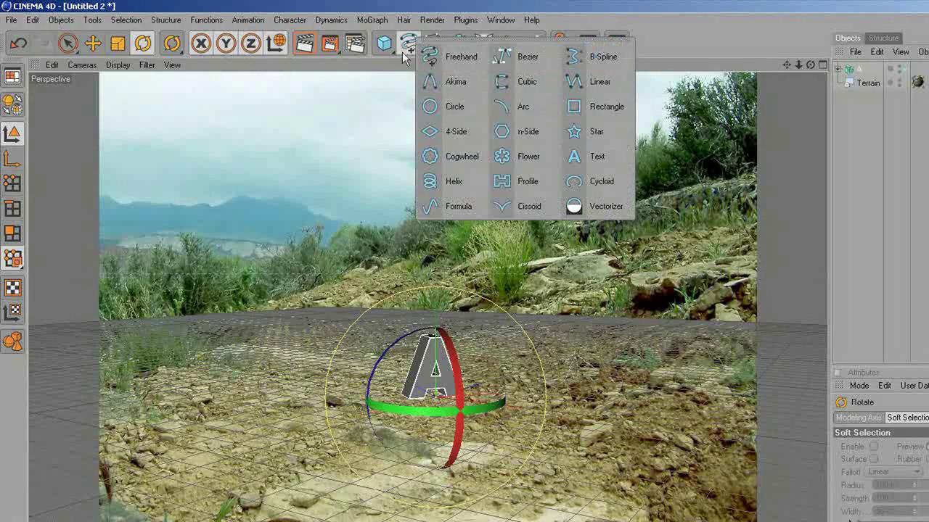
pyautogui.moveTo(384, 45); pyautogui.dragTo(497, 79)
pyautogui.press('t')
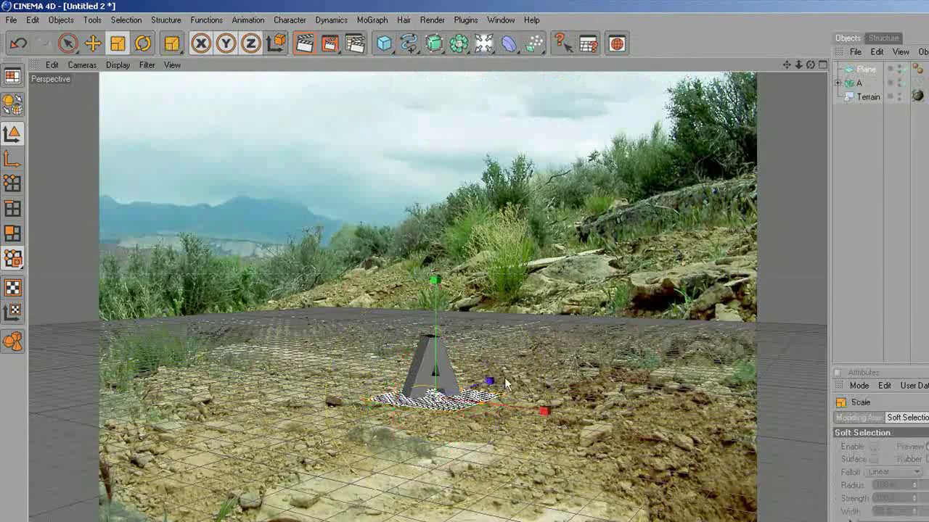
pyautogui.moveTo(438, 403); pyautogui.dragTo(559, 403)
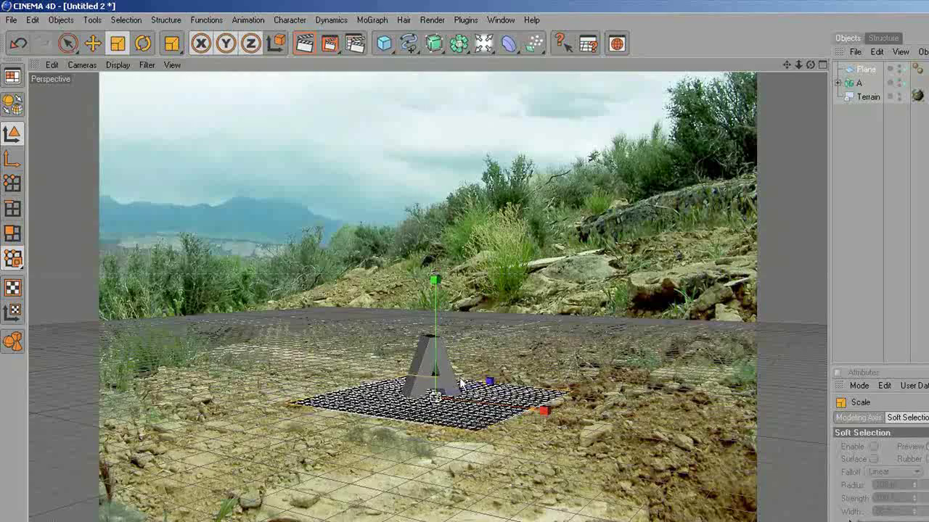
# Rename the ground plane under the letter to A-Shadow
pyautogui.doubleClick(867, 68)
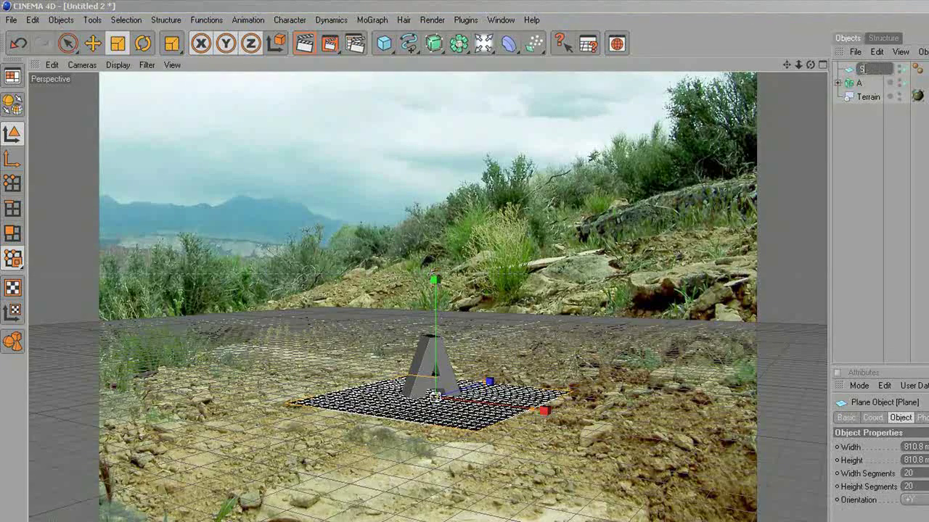
pyautogui.write('A Shadow')
pyautogui.press('Return')
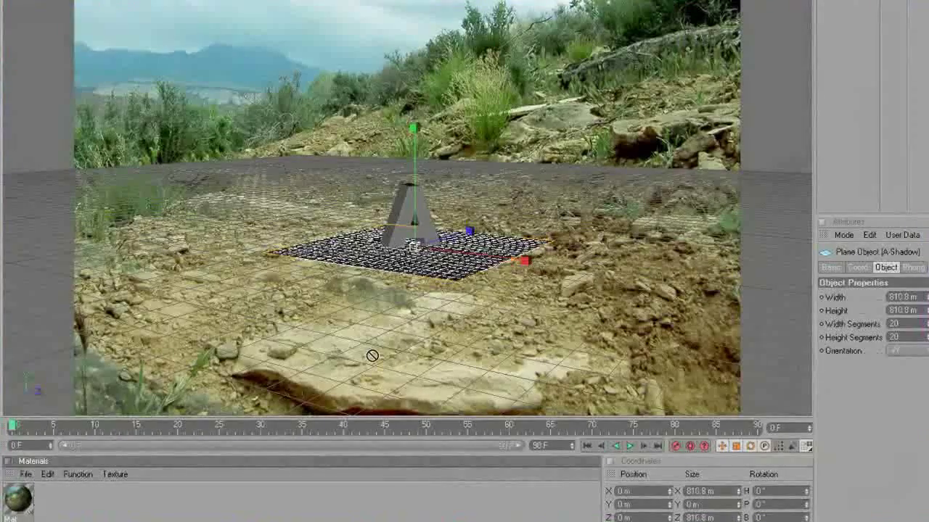
# Apply the terrain photo material to the A-Shadow plane and set the texture projection to Frontal
pyautogui.moveTo(371, 356); pyautogui.dragTo(439, 272)
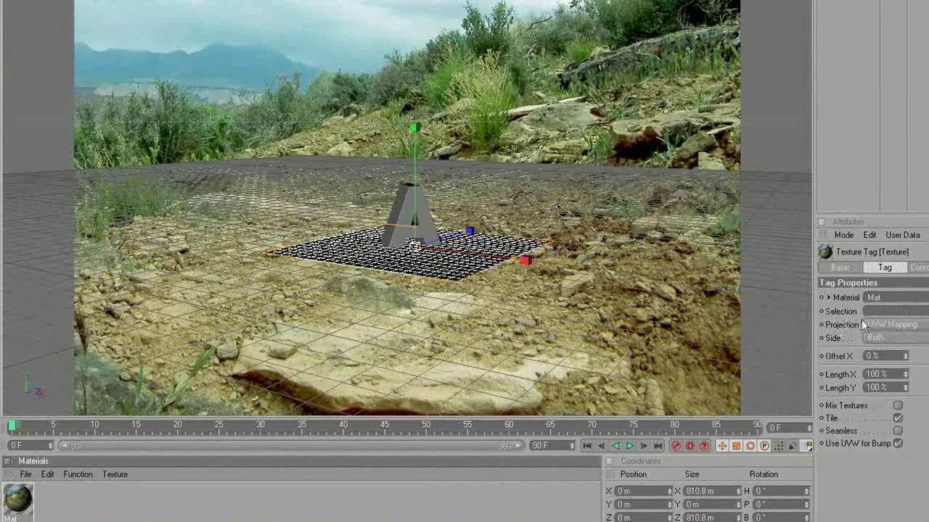
pyautogui.click(872, 324)
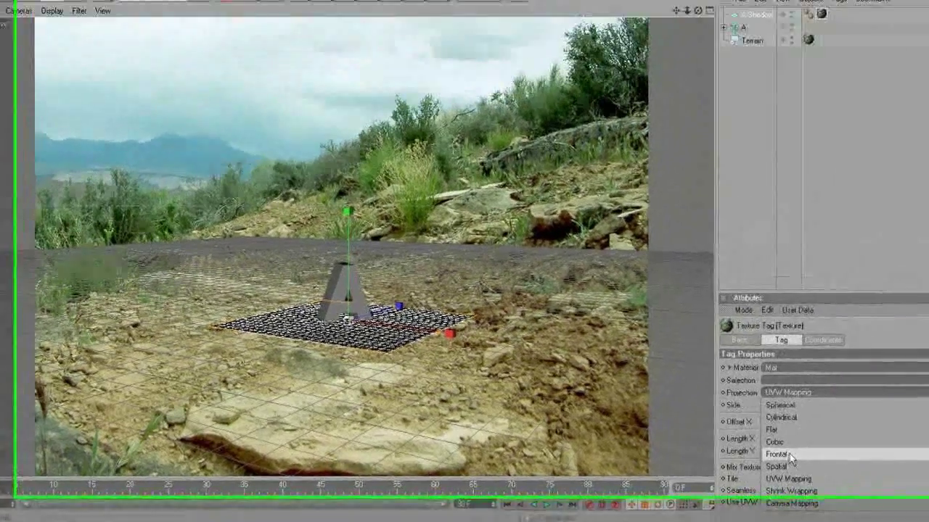
pyautogui.click(881, 396)
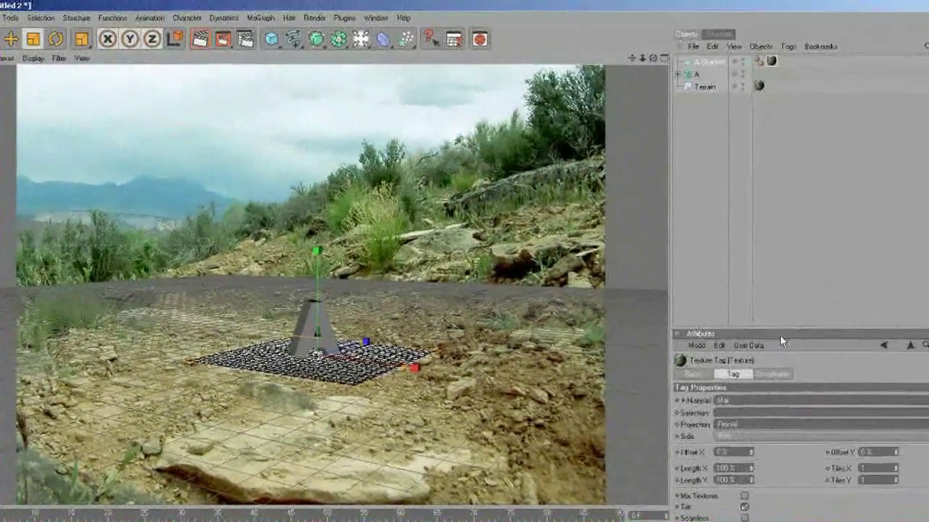
# Add a Compositing tag to the A-Shadow plane, enable Compositing Background, and render the view
pyautogui.click(709, 62)
pyautogui.rightClick(711, 62)
pyautogui.moveTo(719, 69)
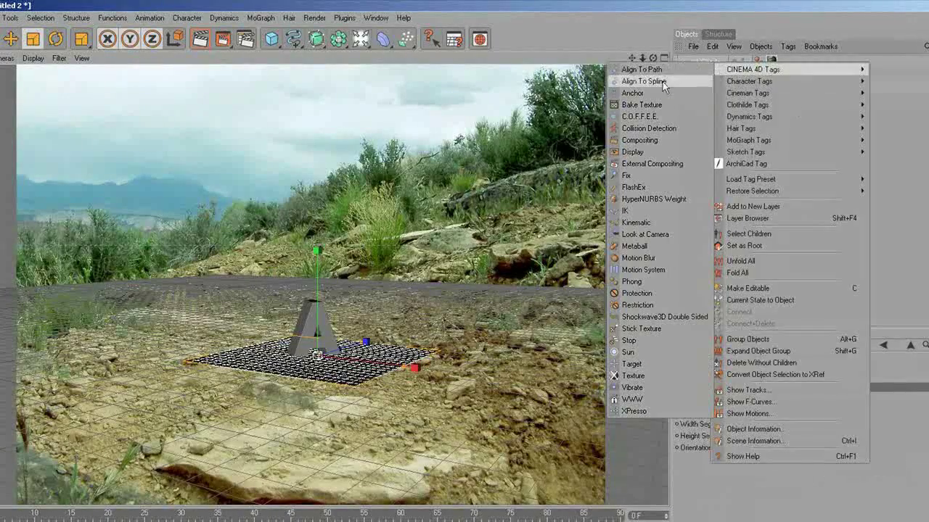
pyautogui.click(669, 140)
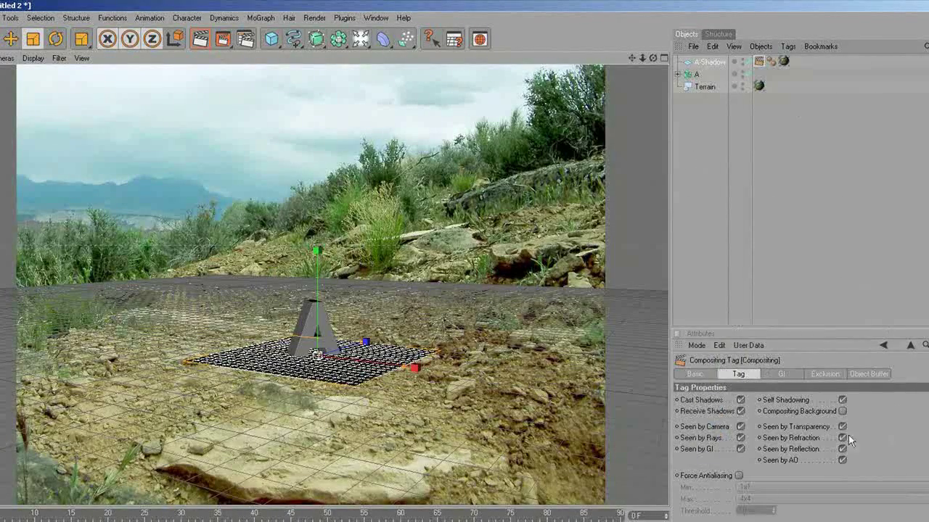
pyautogui.click(843, 412)
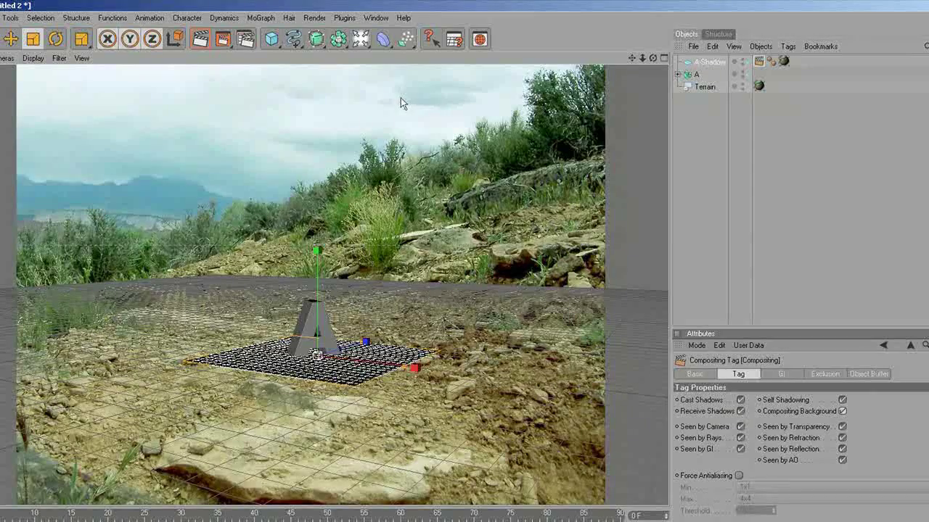
pyautogui.click(199, 41)
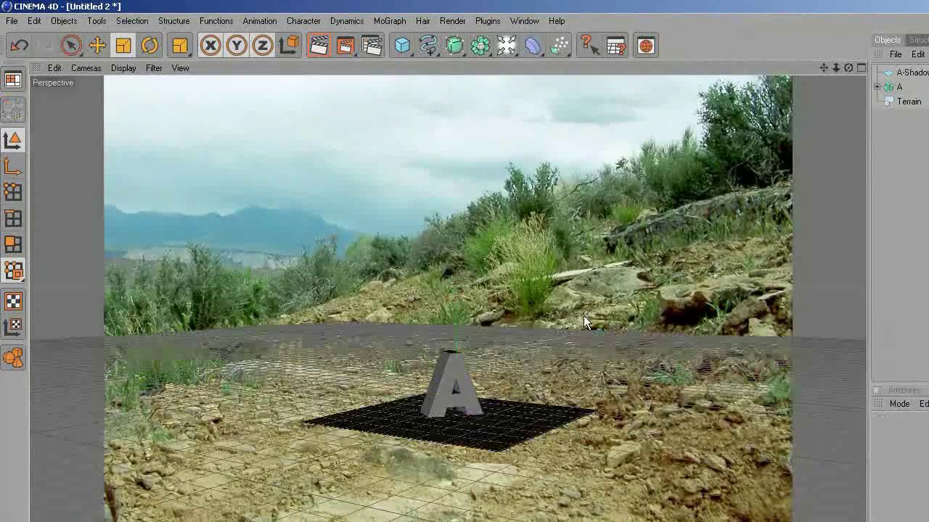
pyautogui.click(584, 306)
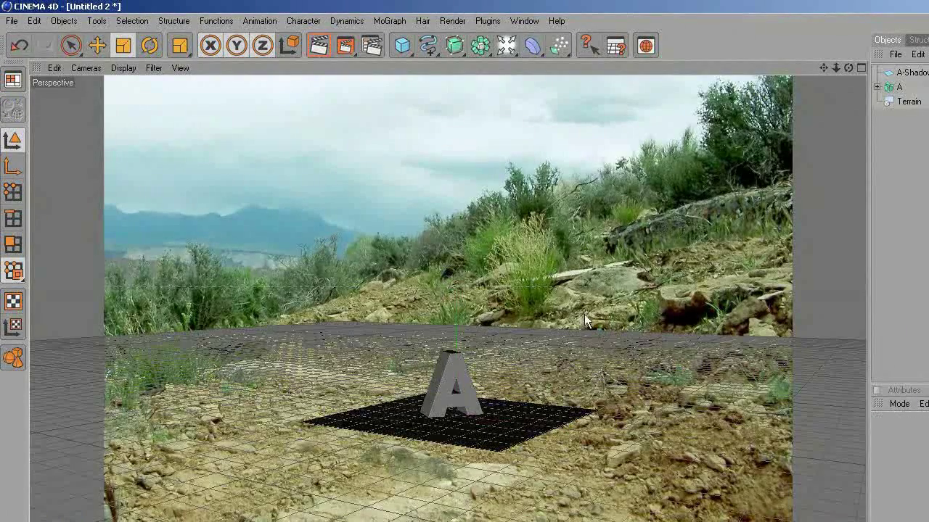
# Disable Auto Light in the render settings and add the Ambient Occlusion effect
pyautogui.click(372, 46)
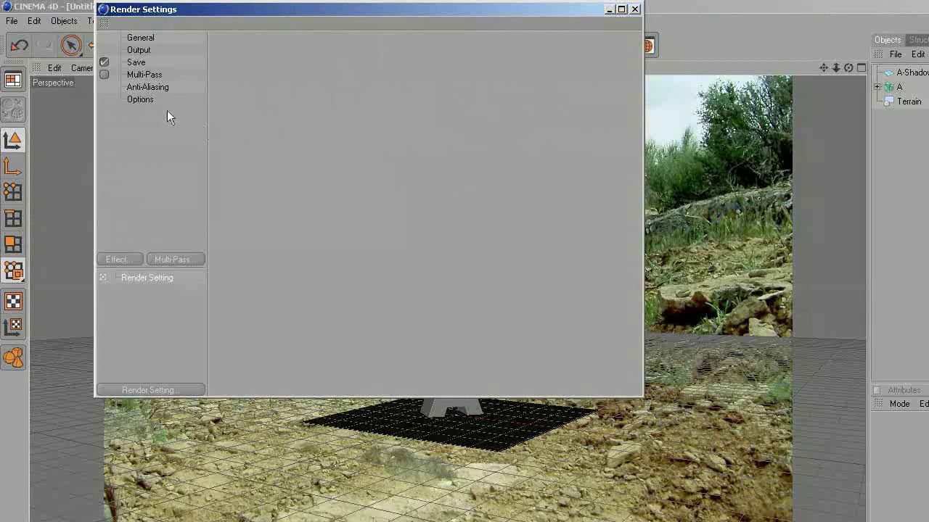
pyautogui.click(142, 99)
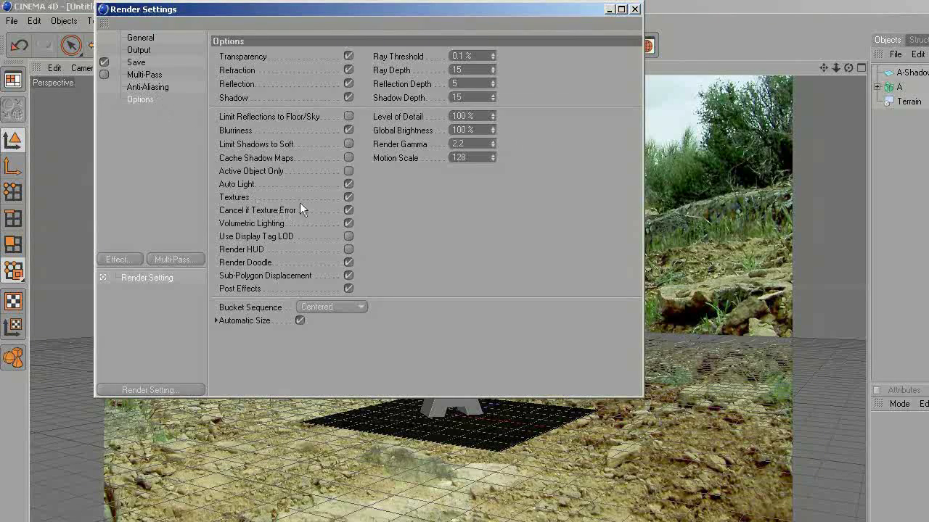
pyautogui.click(127, 262)
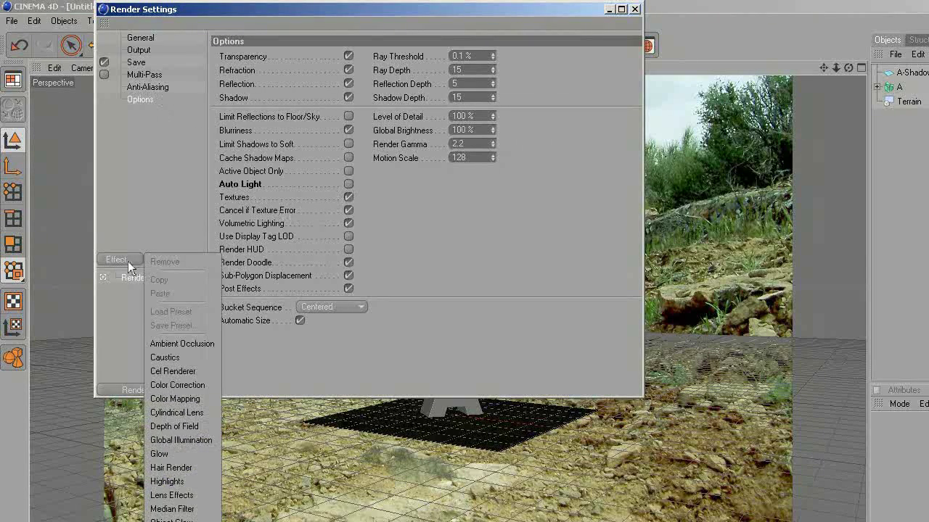
pyautogui.click(174, 340)
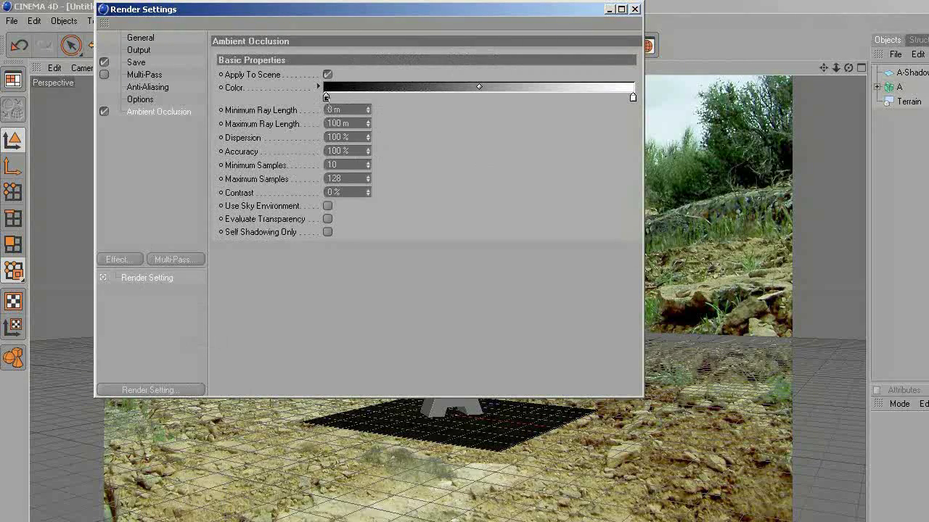
# Change the black end of the Ambient Occlusion gradient to a dark brown, RGB 84, 69, 48
pyautogui.doubleClick(326, 99)
pyautogui.moveTo(290, 84)
pyautogui.mouseDown()
pyautogui.moveTo(277, 95)
pyautogui.moveTo(288, 109)
pyautogui.mouseUp()
pyautogui.moveTo(289, 58); pyautogui.dragTo(304, 55)
pyautogui.moveTo(291, 95); pyautogui.dragTo(285, 113)
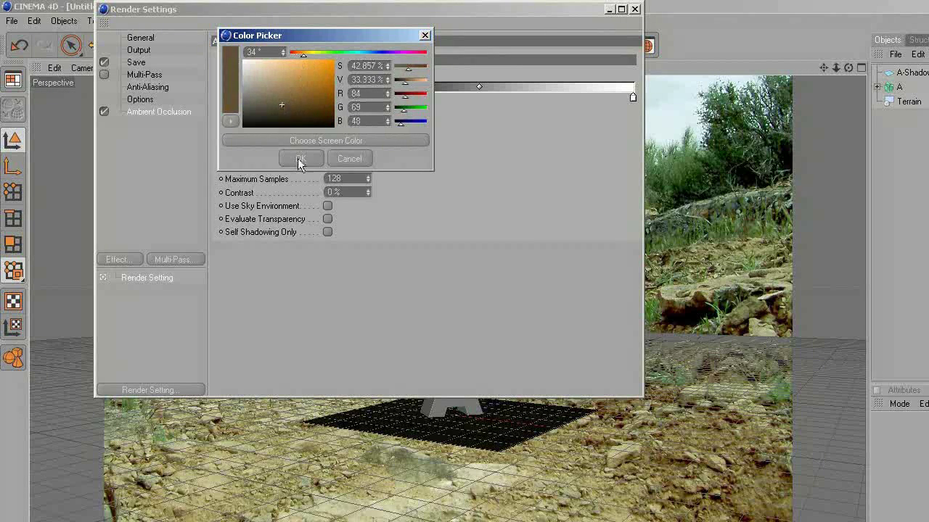
pyautogui.click(300, 158)
# Add the Global Illumination effect to the render settings and set its gamma to 2.2
pyautogui.click(133, 262)
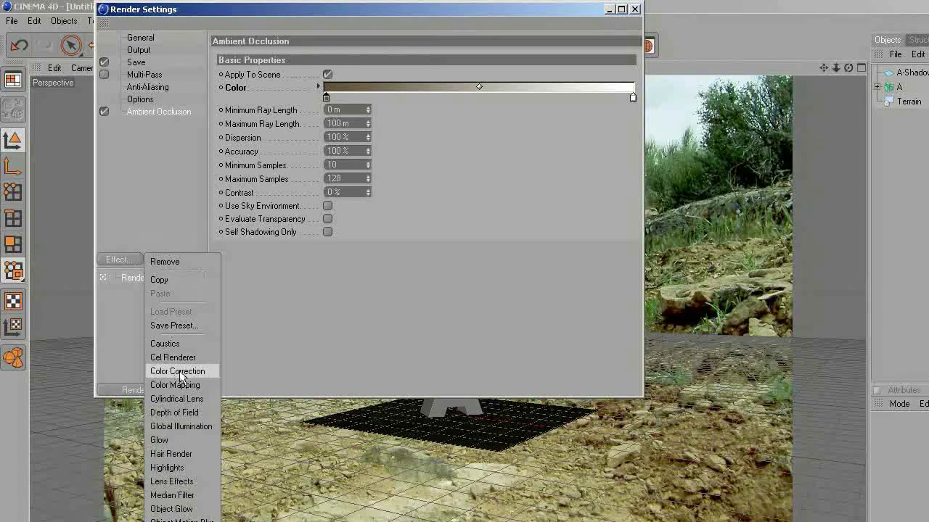
pyautogui.click(174, 426)
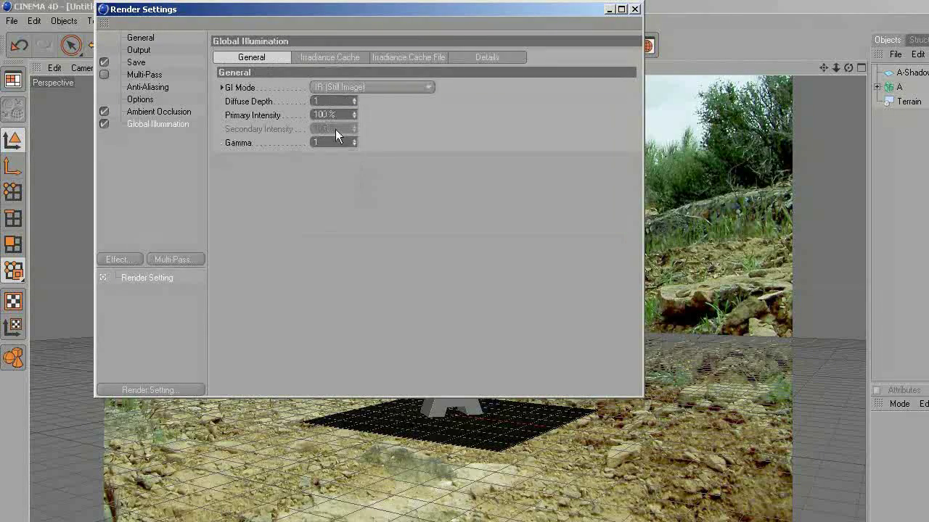
pyautogui.write('2.2')
pyautogui.press('Return')
# Set the Irradiance Cache's Stochastic Samples and Record Density to Low and close the render settings
pyautogui.click(331, 58)
pyautogui.click(363, 87)
pyautogui.click(360, 126)
pyautogui.click(367, 101)
pyautogui.click(355, 139)
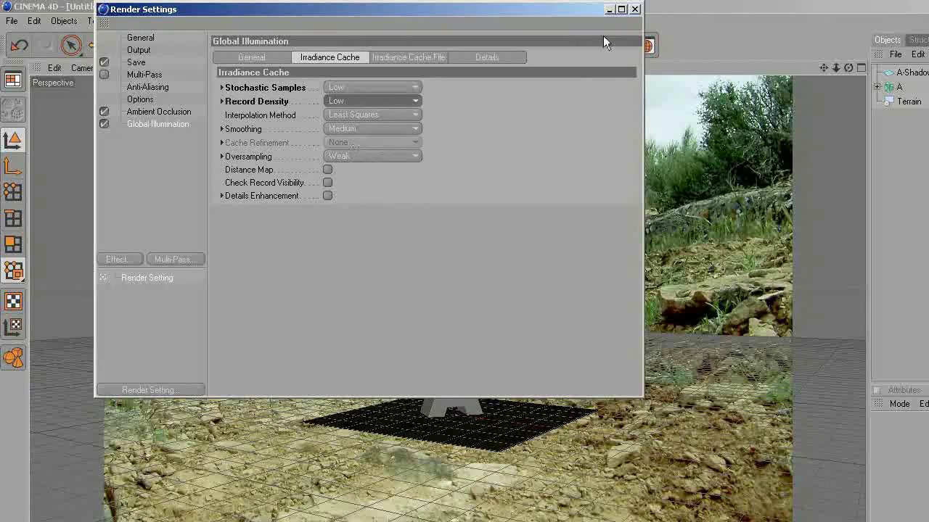
pyautogui.click(635, 8)
# Render a region around the letter A to check the ambient occlusion and global illumination
pyautogui.click(369, 46)
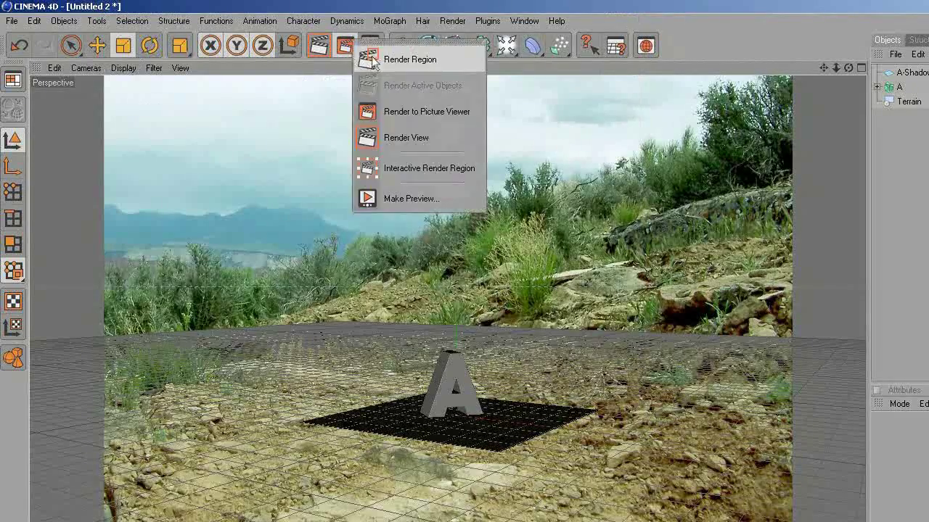
pyautogui.click(373, 61)
pyautogui.moveTo(409, 333); pyautogui.dragTo(505, 460)
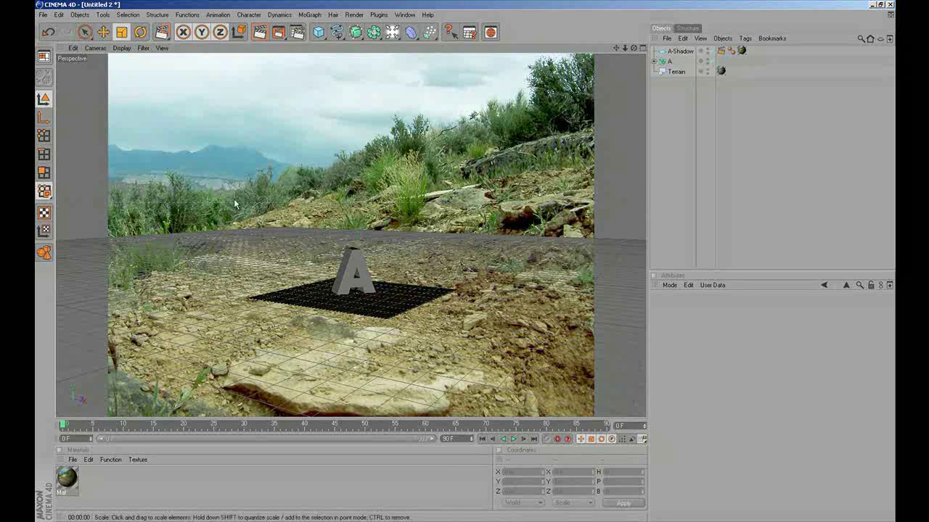
# Add a Sky object with a Compositing tag and turn off Seen by Camera for it
pyautogui.click(391, 32)
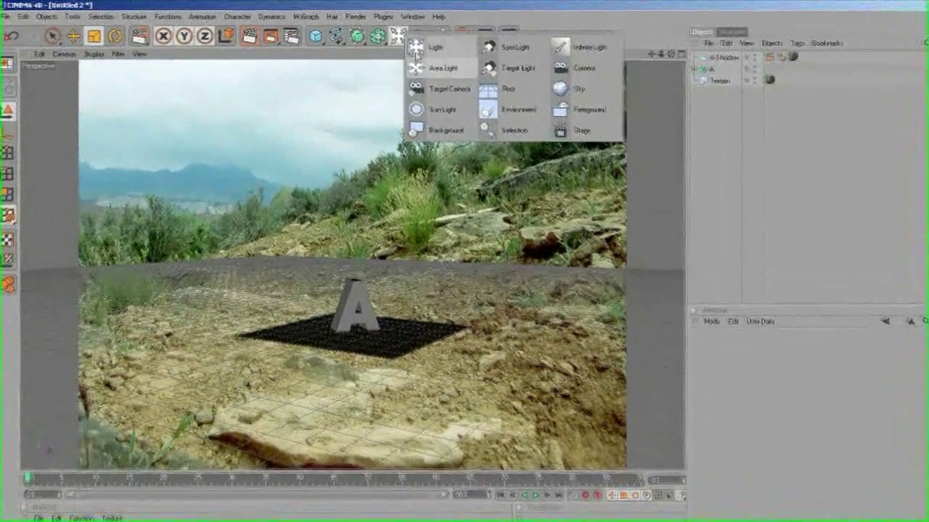
pyautogui.click(574, 95)
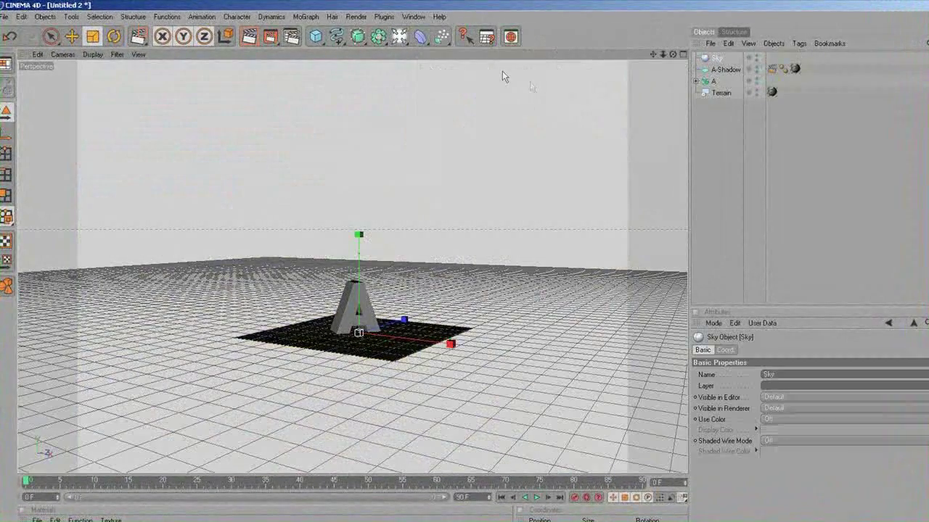
pyautogui.rightClick(719, 58)
pyautogui.moveTo(754, 63)
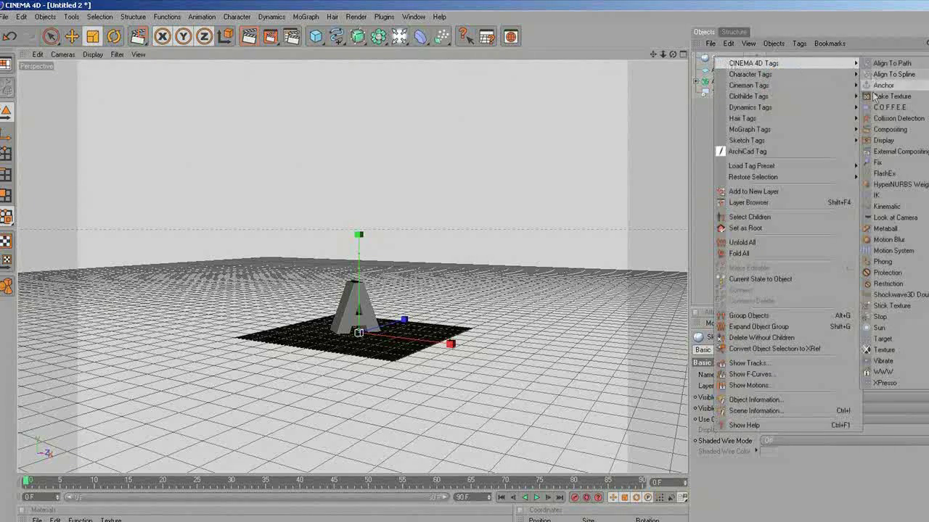
pyautogui.click(891, 131)
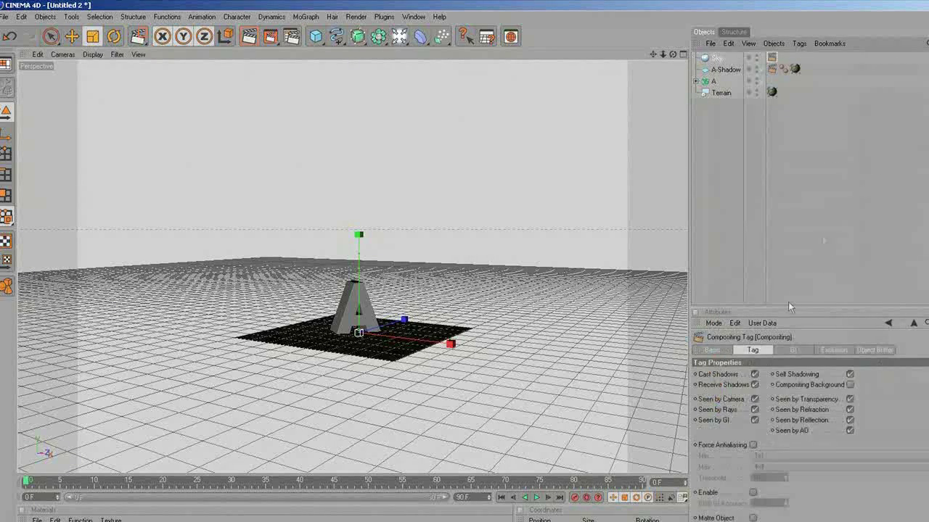
pyautogui.click(754, 400)
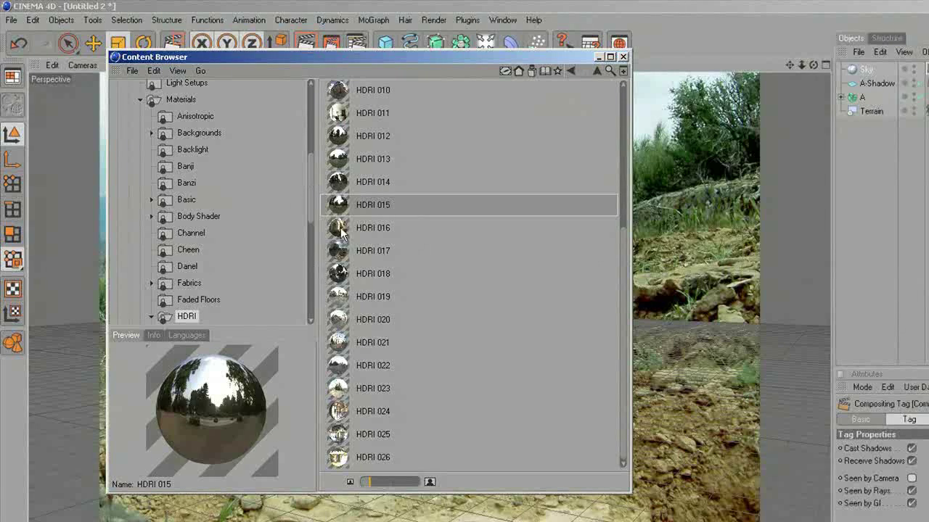
# Preview the HDRI material presets, apply HDRI 015 to the Sky object, and close the Content Browser
pyautogui.click(387, 268)
pyautogui.click(385, 231)
pyautogui.click(386, 183)
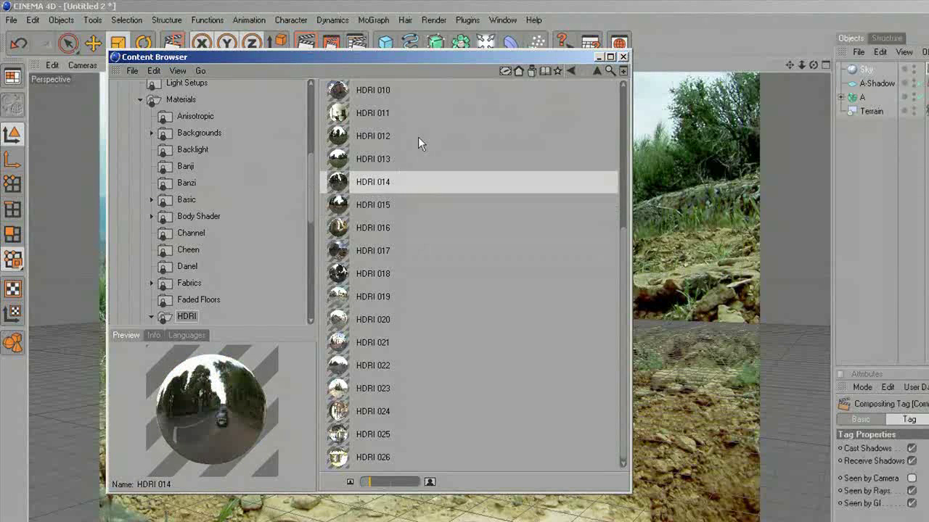
pyautogui.click(418, 138)
pyautogui.click(393, 158)
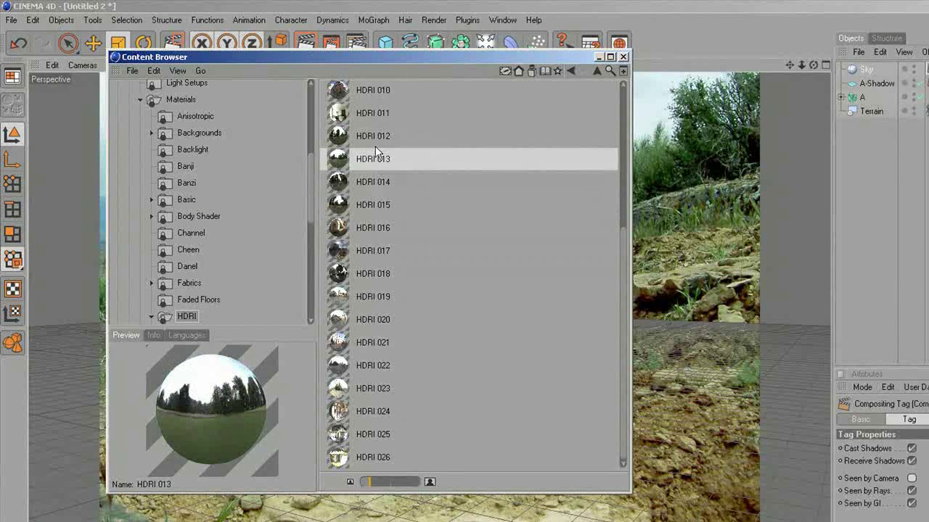
pyautogui.click(392, 92)
pyautogui.click(389, 204)
pyautogui.click(390, 228)
pyautogui.click(392, 251)
pyautogui.click(375, 210)
pyautogui.moveTo(341, 209); pyautogui.dragTo(865, 70)
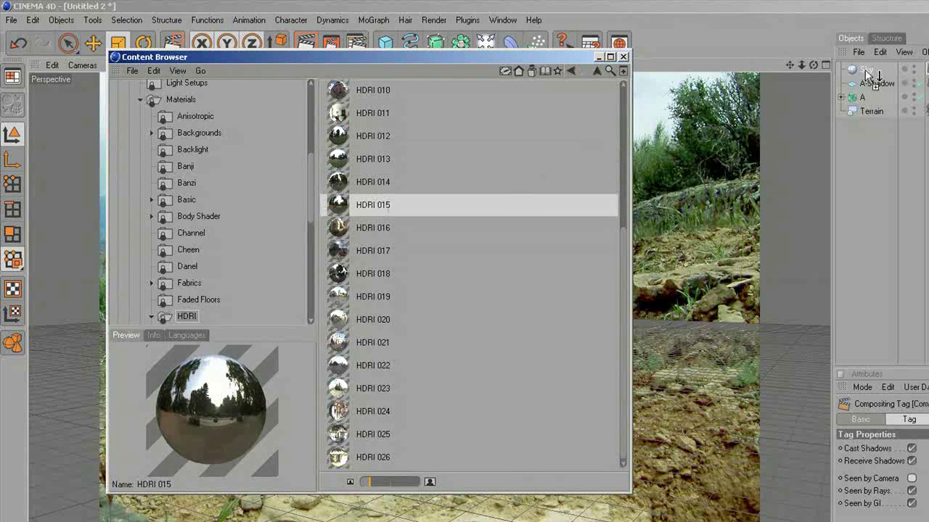
pyautogui.click(624, 57)
# Render a region around the letter A to check the HDRI sky lighting
pyautogui.moveTo(330, 45); pyautogui.dragTo(366, 55)
pyautogui.moveTo(383, 312)
pyautogui.mouseDown()
pyautogui.moveTo(408, 428)
pyautogui.moveTo(497, 443)
pyautogui.mouseUp()
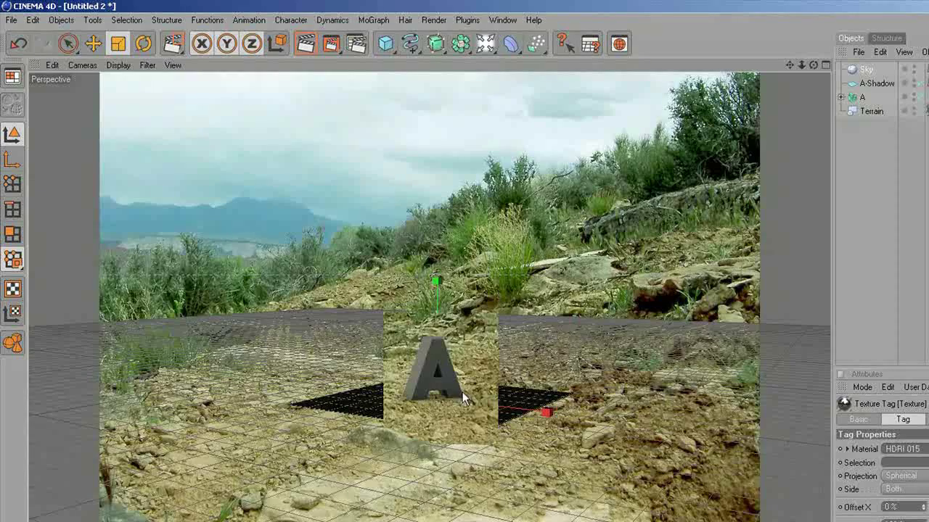
# Add an Area Light and raise it vertically above the letter A
pyautogui.click(485, 43)
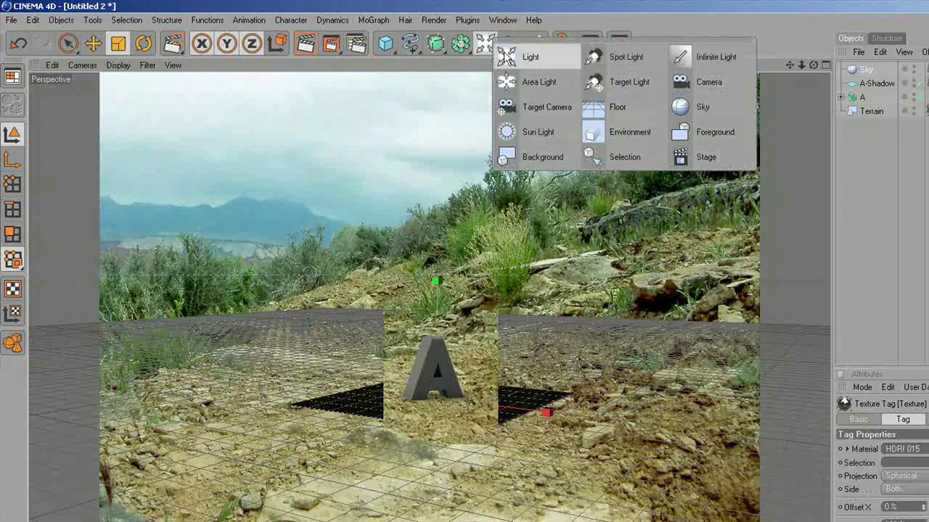
pyautogui.click(531, 82)
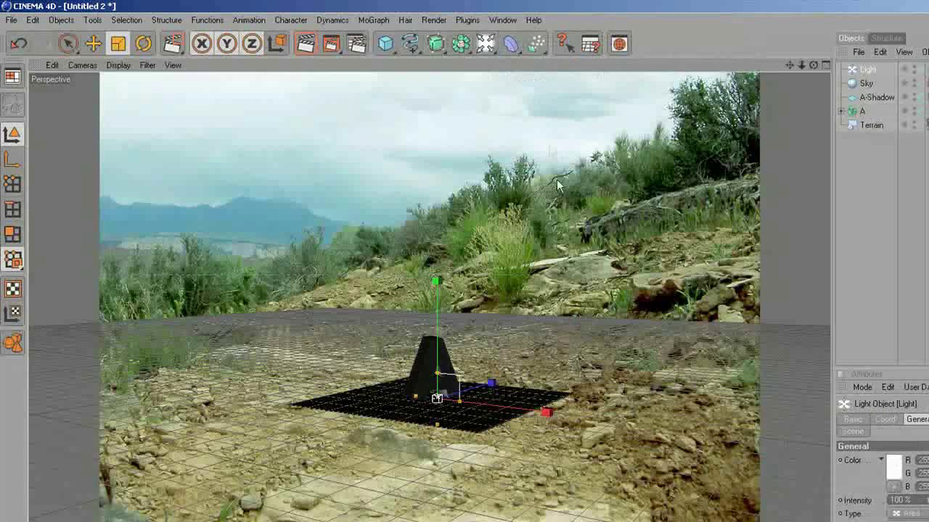
pyautogui.press('e')
pyautogui.moveTo(442, 324); pyautogui.dragTo(442, 205)
# Rotate the area light so it points straight down at the letter
pyautogui.press('t')
pyautogui.press('r')
pyautogui.keyDown('shift'); pyautogui.moveTo(403, 261); pyautogui.dragTo(448, 240); pyautogui.keyUp('shift')
# Enlarge the area light evenly and move it higher above the letter A
pyautogui.press('t')
pyautogui.hotkey('ctrl', 'z')
pyautogui.moveTo(437, 280); pyautogui.dragTo(523, 280)
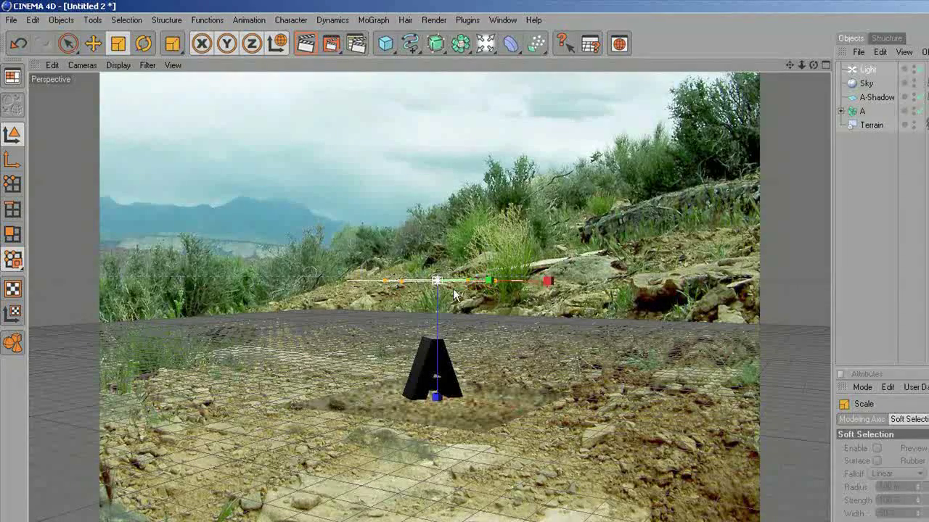
pyautogui.press('e')
pyautogui.moveTo(439, 313); pyautogui.dragTo(439, 248)
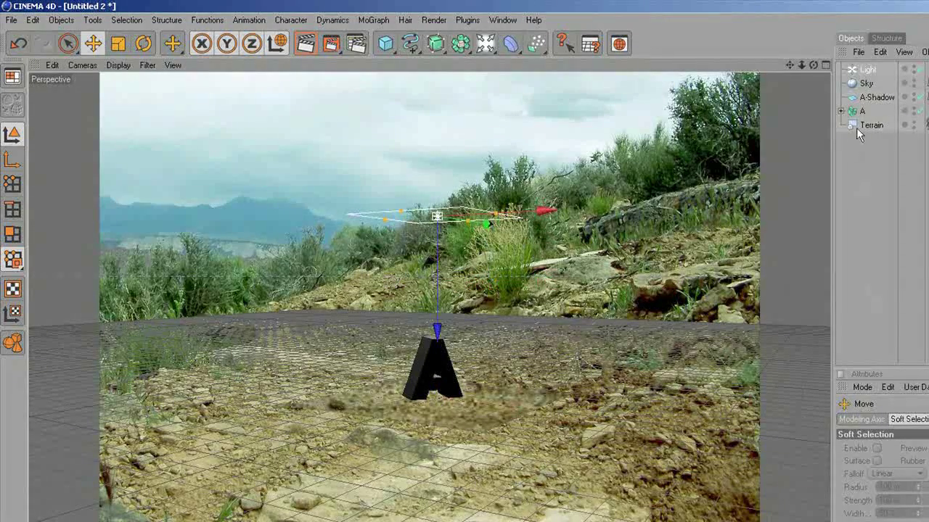
# Rename the area light to A-Light
pyautogui.click(864, 71)
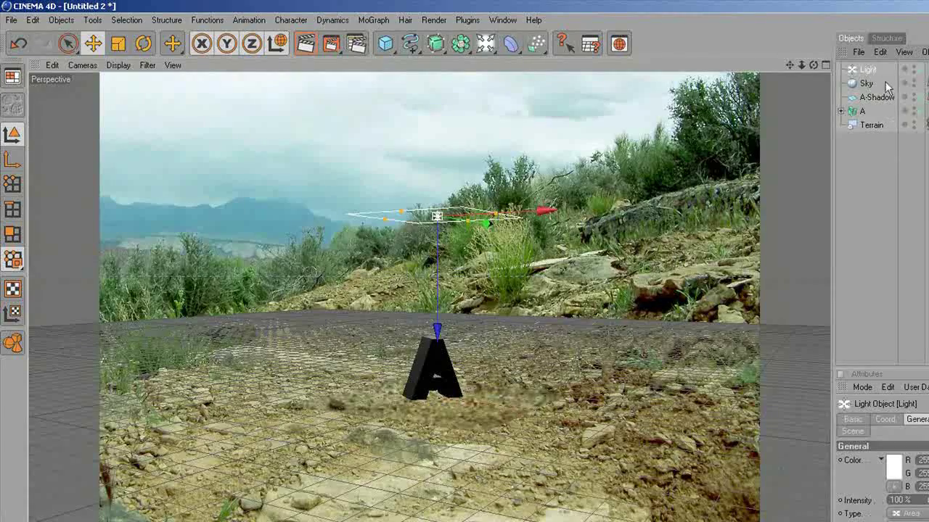
pyautogui.doubleClick(873, 68)
pyautogui.write('A-Light')
pyautogui.press('Return')
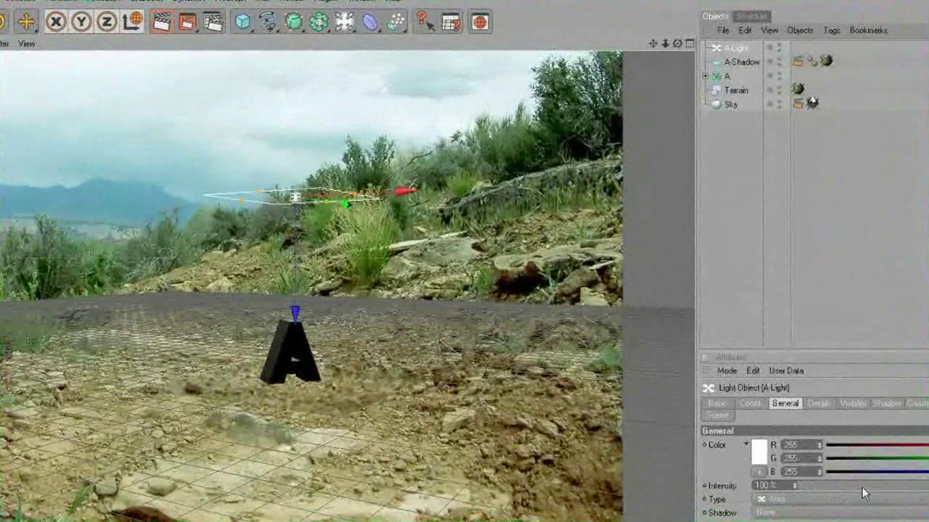
# Give the A-Light area light Area-type shadows
pyautogui.click(887, 403)
pyautogui.click(809, 445)
pyautogui.click(805, 445)
pyautogui.click(804, 444)
pyautogui.click(791, 500)
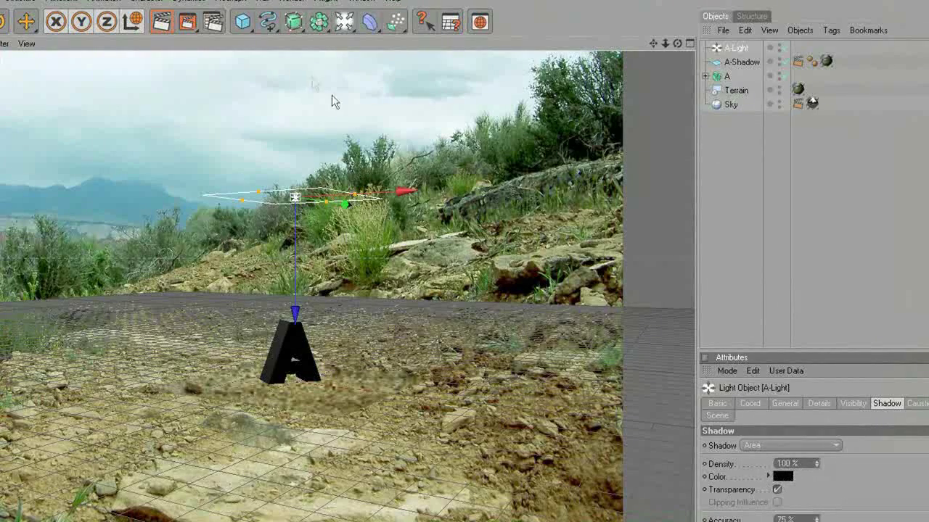
# Tint the area light's colour to RGB 238, 212, 212 and test-render the region around the letter A
pyautogui.click(749, 404)
pyautogui.click(784, 403)
pyautogui.click(755, 464)
pyautogui.click(694, 422)
pyautogui.moveTo(695, 422); pyautogui.dragTo(689, 425)
pyautogui.click(733, 508)
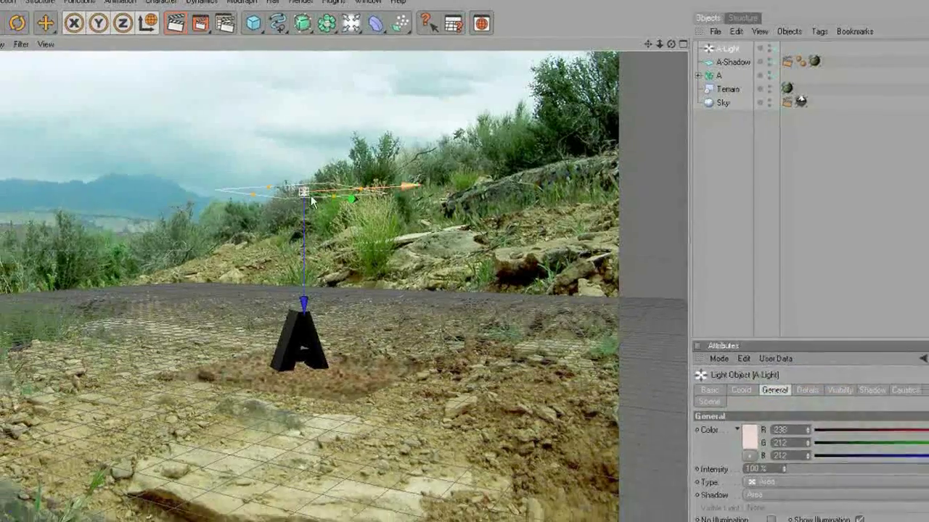
pyautogui.moveTo(187, 22); pyautogui.dragTo(219, 38)
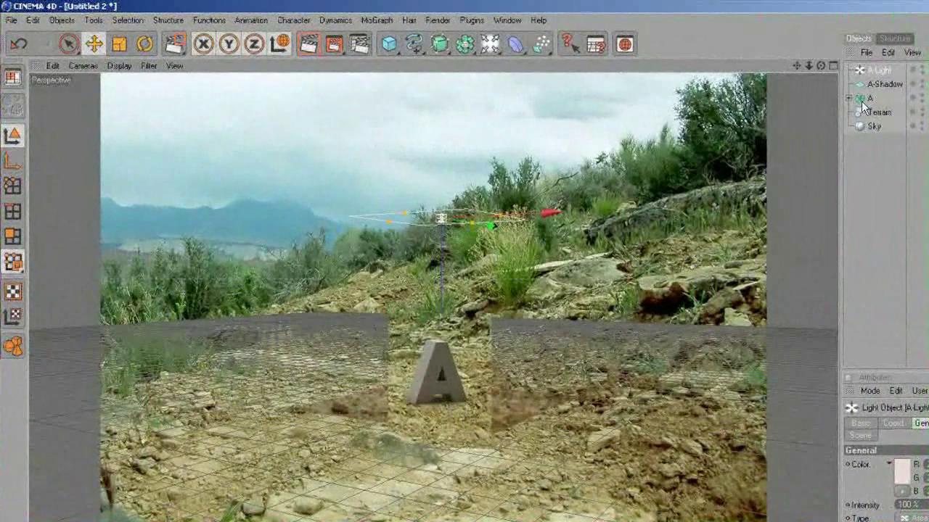
pyautogui.click(882, 71)
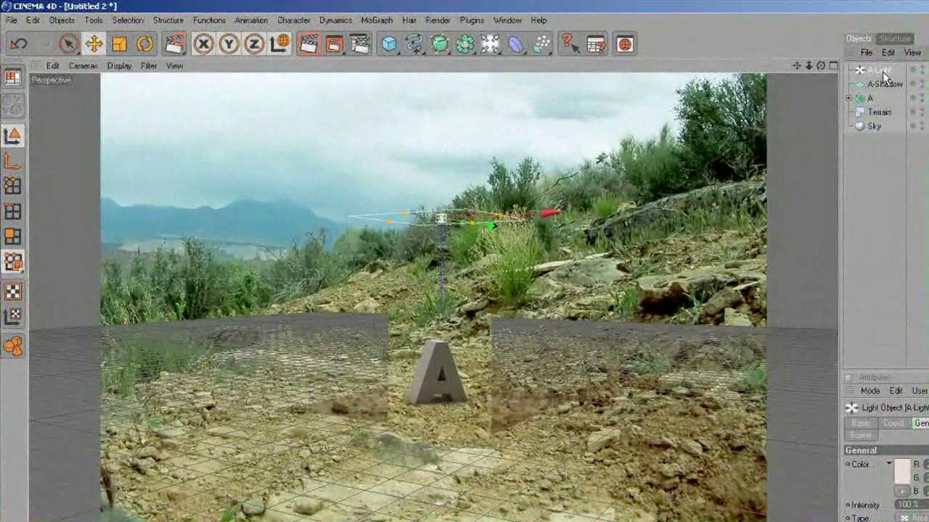
pyautogui.press('w')
pyautogui.moveTo(537, 214); pyautogui.dragTo(493, 212)
pyautogui.hotkey('ctrl', 'z')
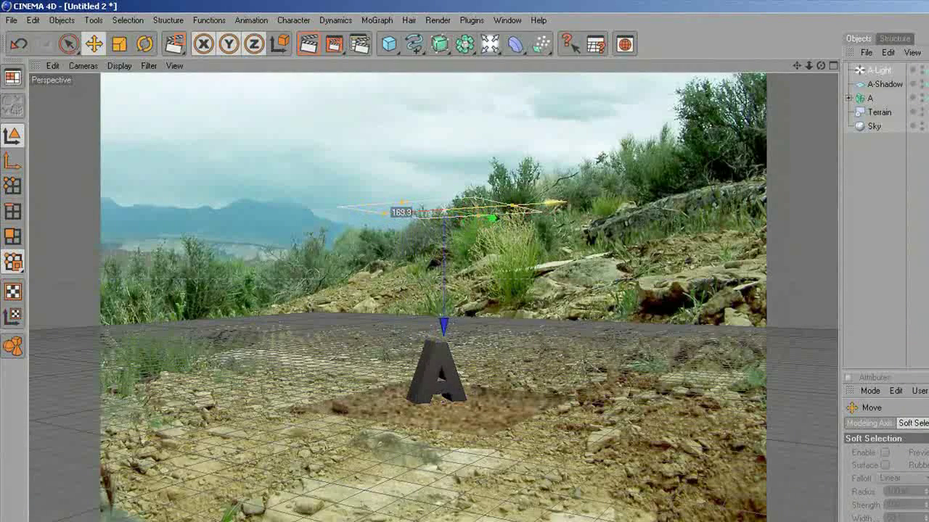
pyautogui.press('r')
pyautogui.moveTo(401, 199); pyautogui.dragTo(423, 244)
pyautogui.hotkey('ctrl', 'z')
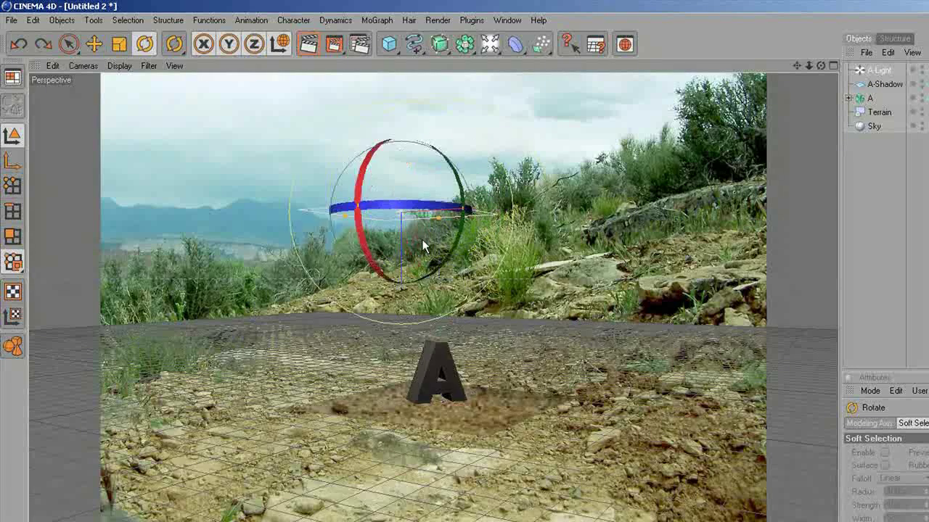
pyautogui.hotkey('ctrl', 'z')
# Shift the area light slightly along its two horizontal axes above the letter A
pyautogui.press('w')
pyautogui.press('e')
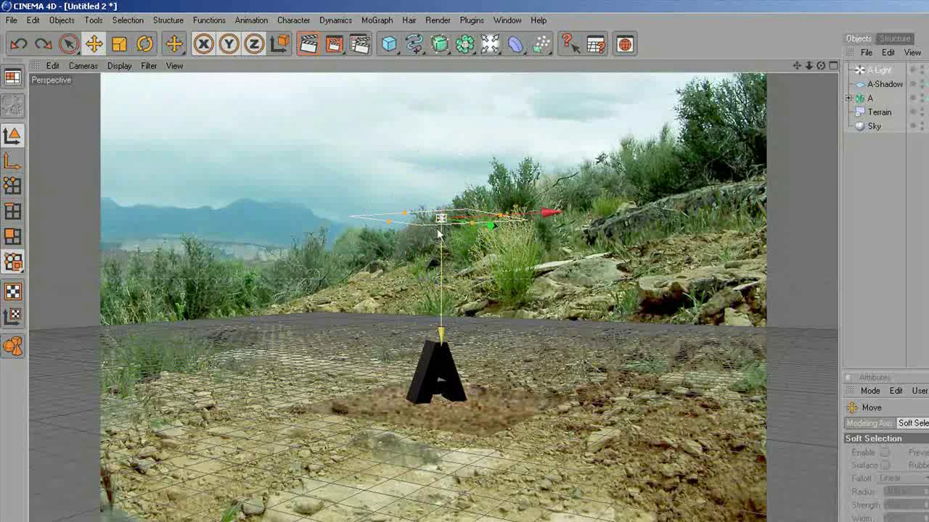
pyautogui.press('r')
pyautogui.press('e')
pyautogui.moveTo(466, 222); pyautogui.dragTo(448, 218)
pyautogui.moveTo(532, 200); pyautogui.dragTo(556, 198)
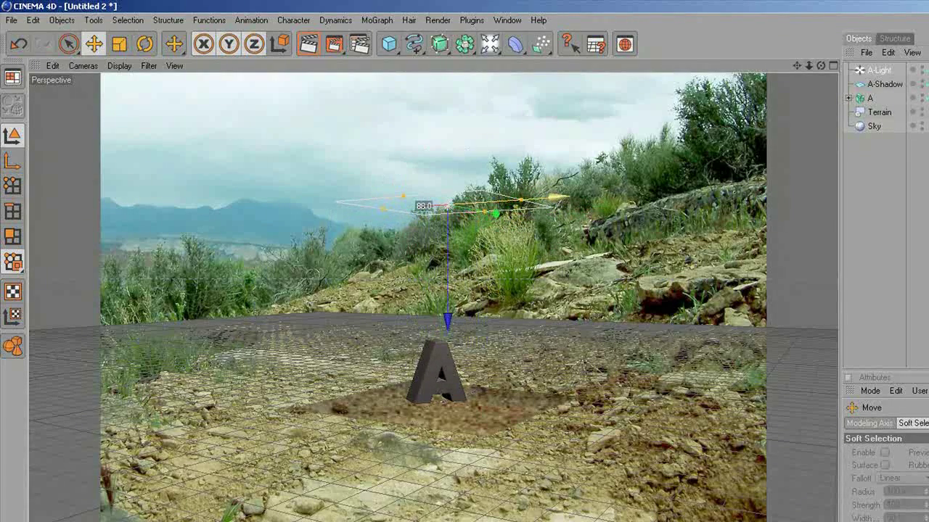
# Test-render the region around the letter A, then reselect the area light for moving
pyautogui.press('t')
pyautogui.moveTo(333, 44); pyautogui.dragTo(394, 56)
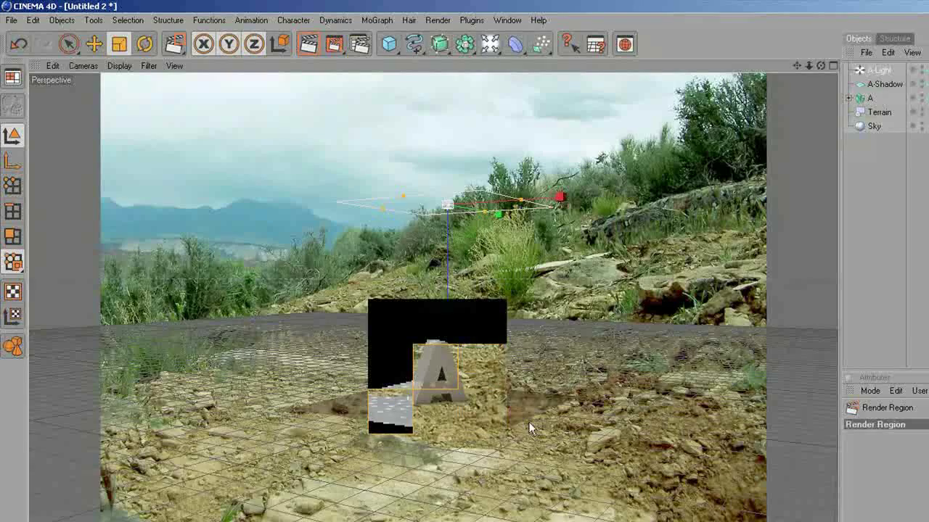
pyautogui.click(450, 377)
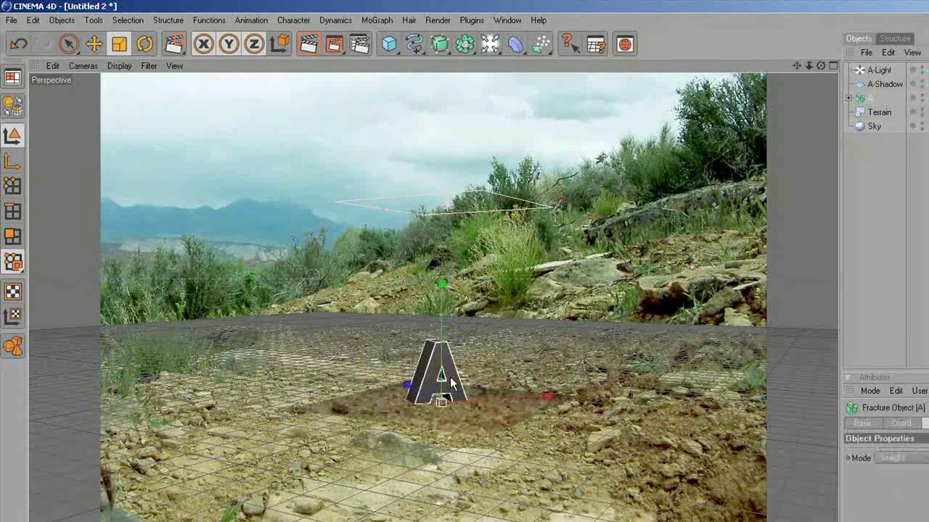
pyautogui.click(458, 215)
pyautogui.click(876, 71)
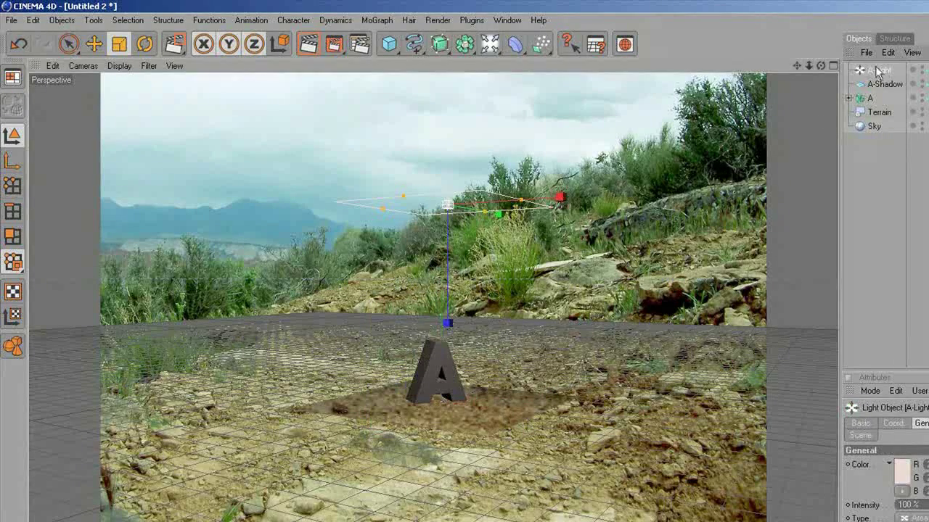
pyautogui.press('e')
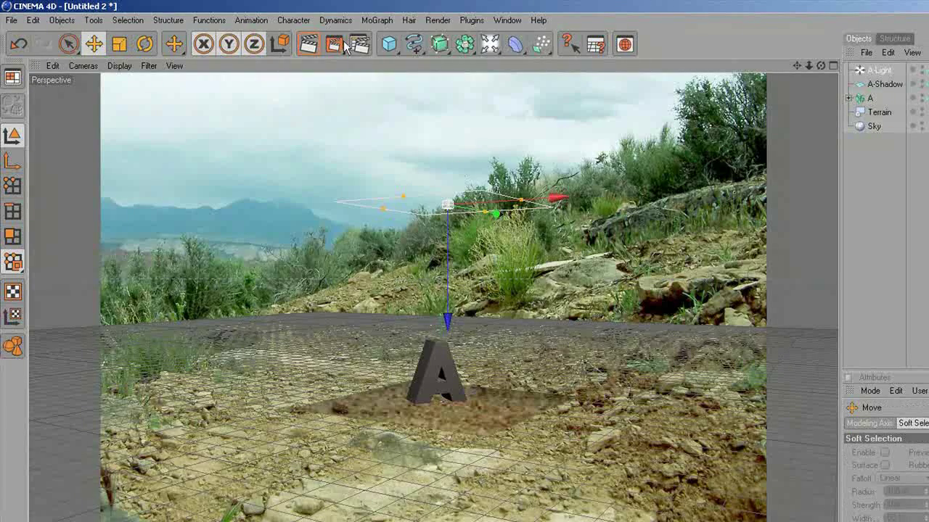
# Set the dark end of the Ambient Occlusion colour gradient to pure black in the render settings
pyautogui.click(348, 45)
pyautogui.click(154, 108)
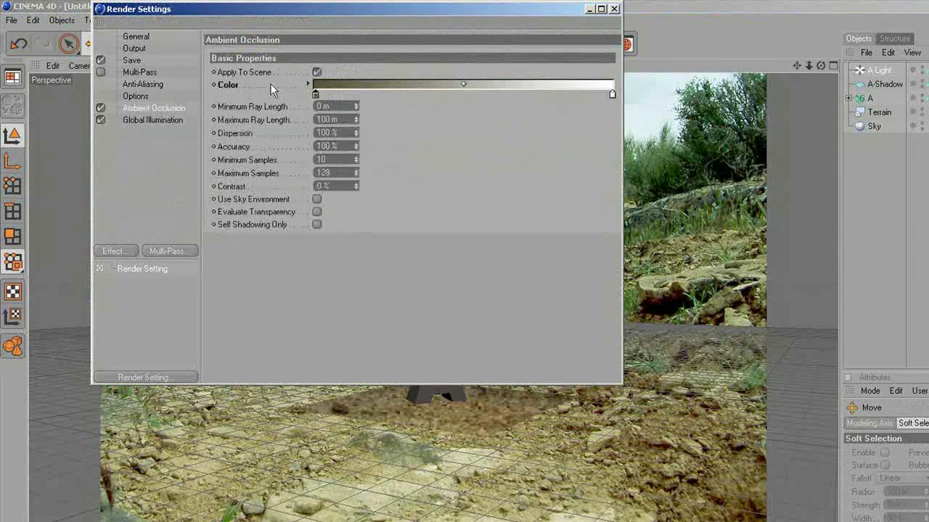
pyautogui.doubleClick(315, 94)
pyautogui.click(235, 119)
pyautogui.click(288, 150)
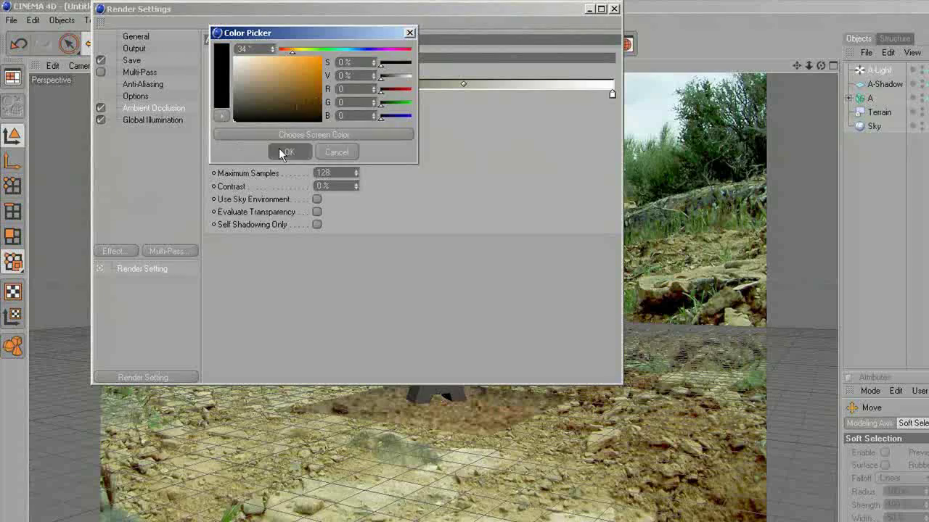
pyautogui.click(614, 10)
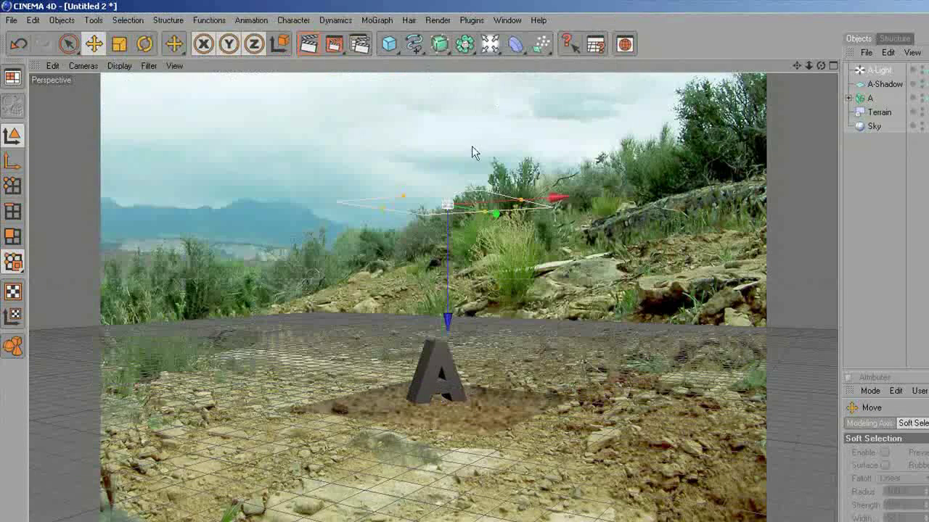
# Reposition the area light and angle it at the letter A, about 44.7° heading and -19.6° pitch, then test-render the letter
pyautogui.click(880, 69)
pyautogui.press('r')
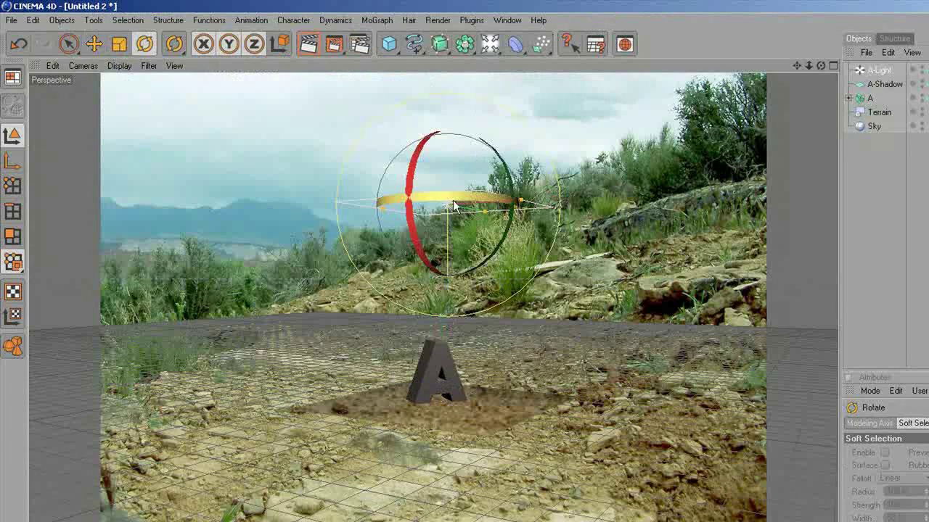
pyautogui.moveTo(411, 184); pyautogui.dragTo(443, 249)
pyautogui.moveTo(431, 202); pyautogui.dragTo(472, 215)
pyautogui.press('e')
pyautogui.press('r')
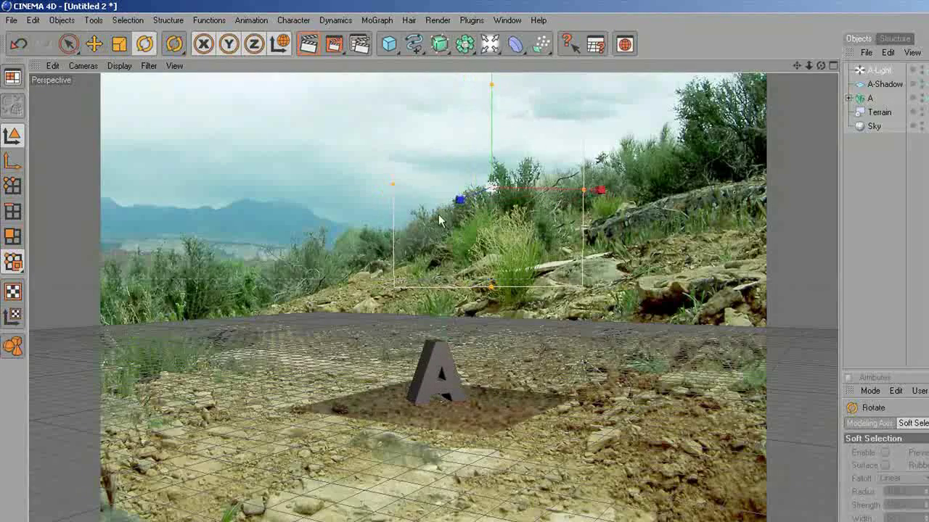
pyautogui.moveTo(516, 176); pyautogui.dragTo(488, 132)
pyautogui.moveTo(335, 43); pyautogui.dragTo(377, 59)
pyautogui.press('r')
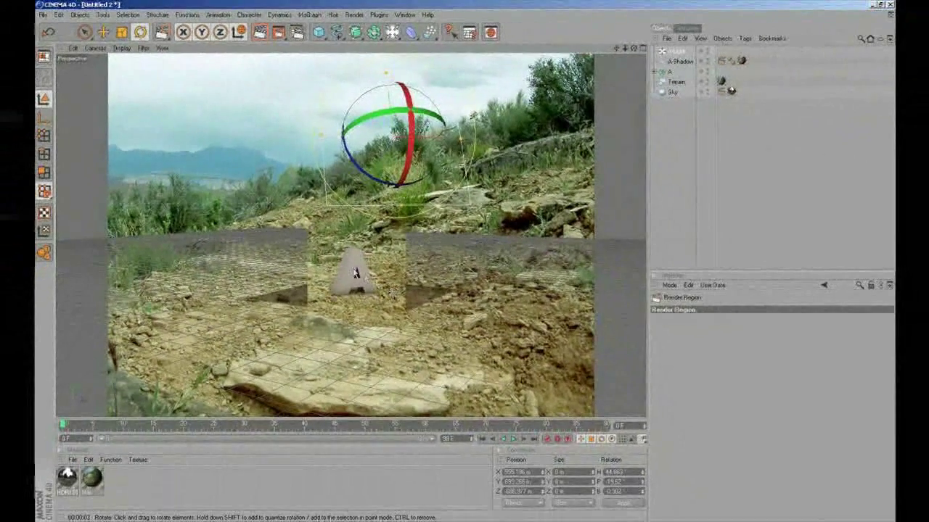
# Lower the A-Light intensity to 50%
pyautogui.click(172, 477)
pyautogui.click(673, 52)
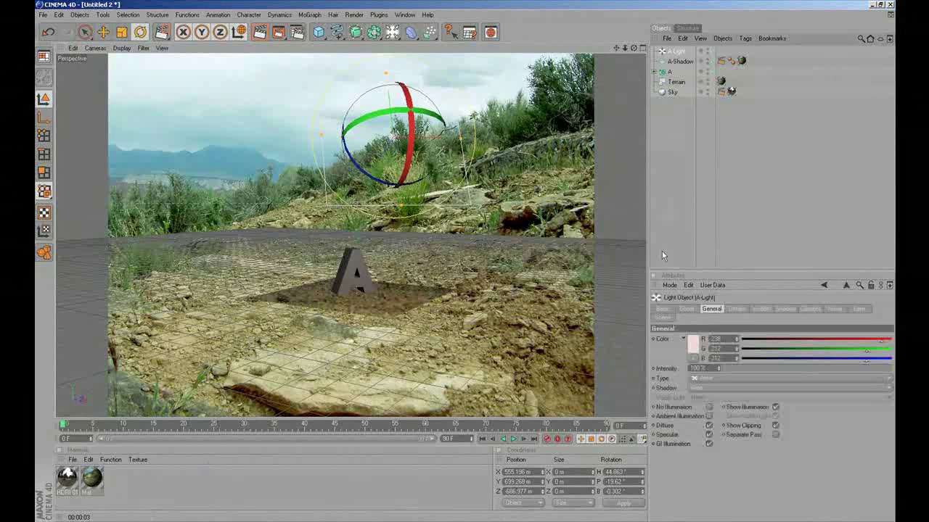
pyautogui.click(791, 369)
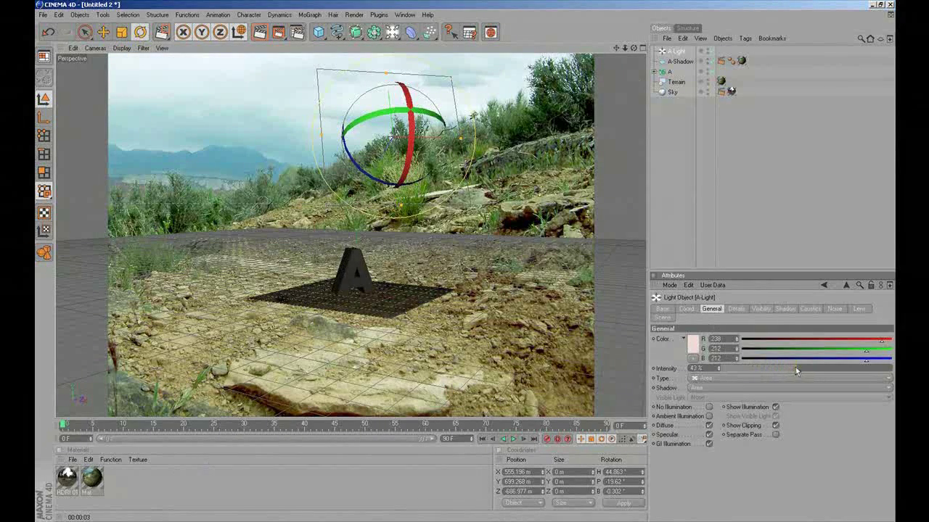
pyautogui.moveTo(804, 370); pyautogui.dragTo(812, 370)
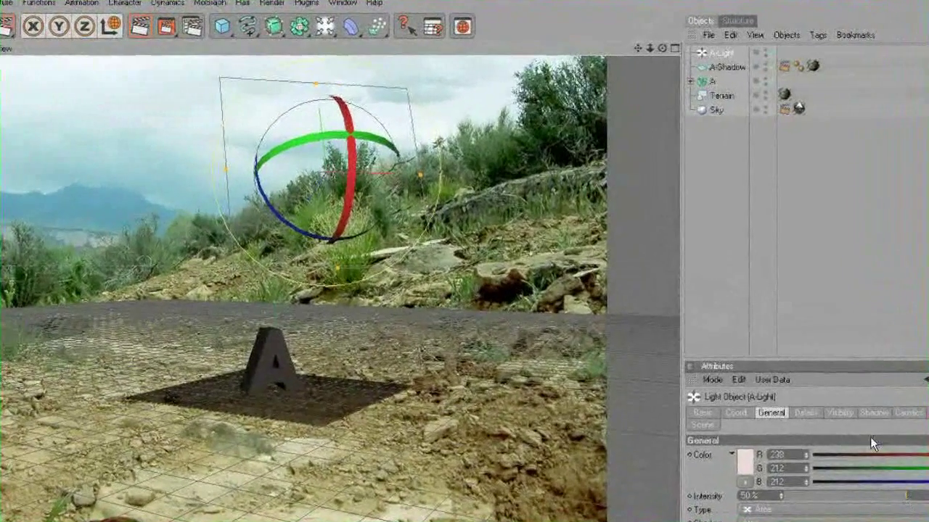
# Switch the light's shadow type to Shadow Maps (Soft) and test-render the region around the letter A
pyautogui.click(873, 413)
pyautogui.click(772, 455)
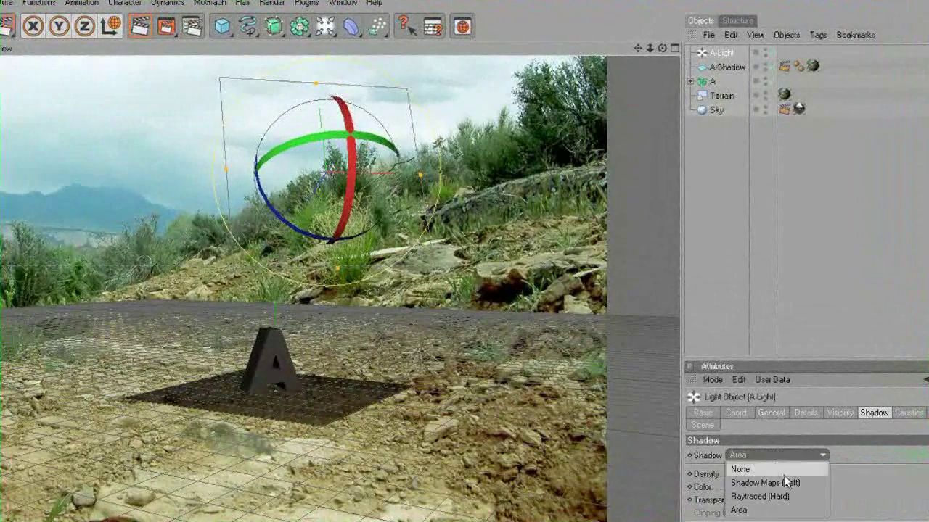
pyautogui.click(784, 481)
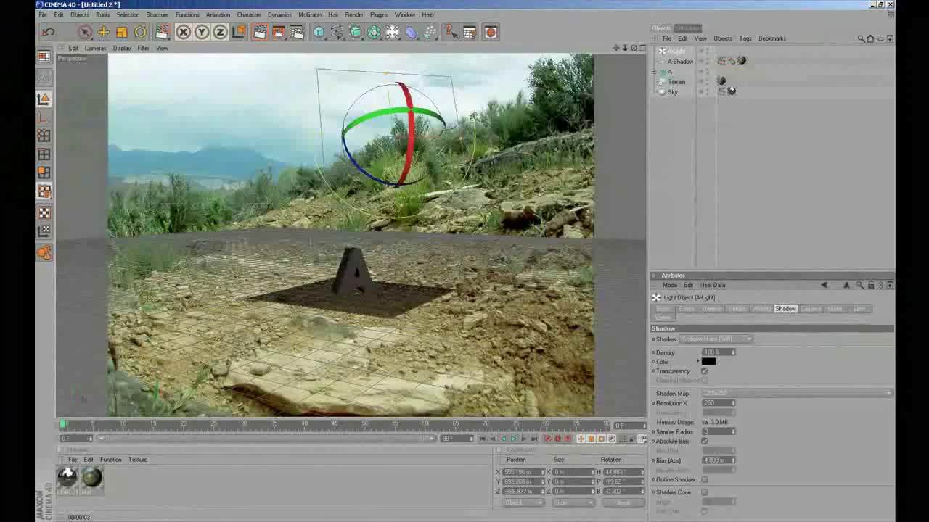
pyautogui.moveTo(304, 233); pyautogui.dragTo(407, 318)
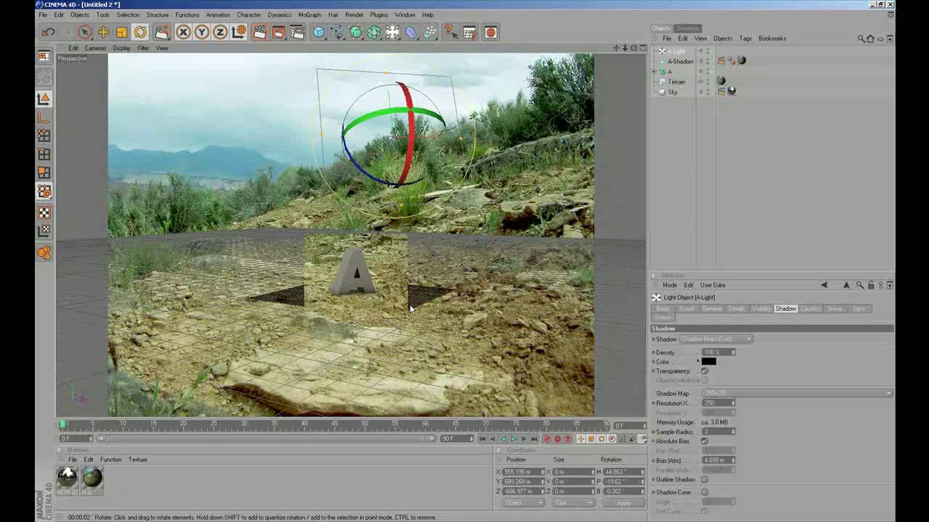
# Create a new material and load a Fresnel shader as its Color texture
pyautogui.doubleClick(167, 484)
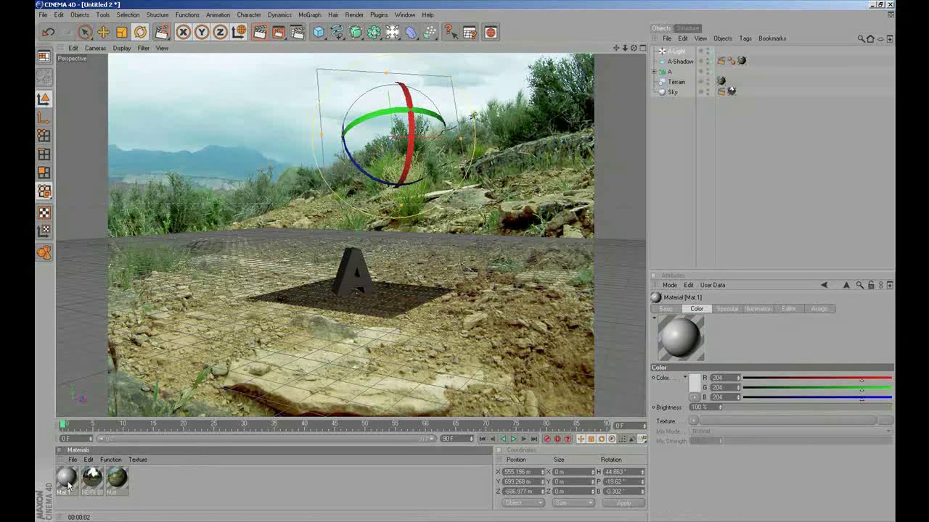
pyautogui.doubleClick(67, 483)
pyautogui.click(299, 114)
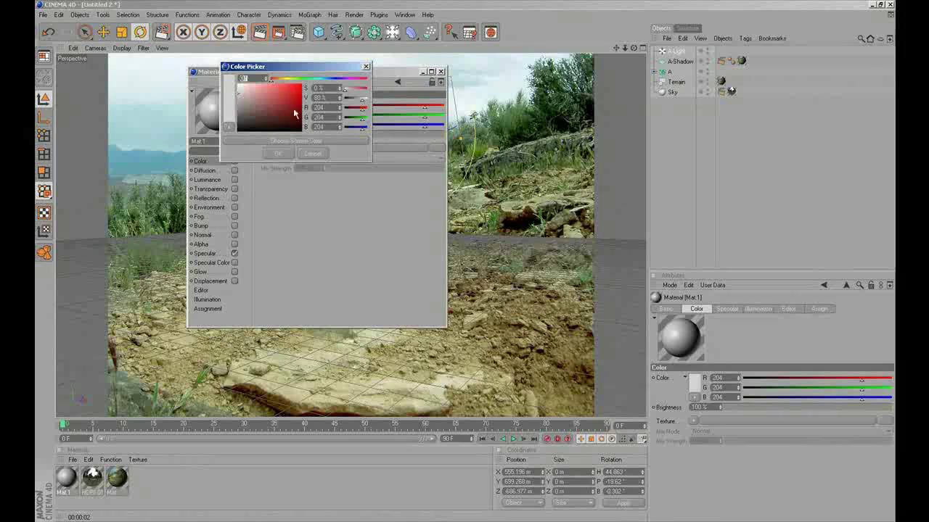
pyautogui.click(308, 152)
pyautogui.click(297, 147)
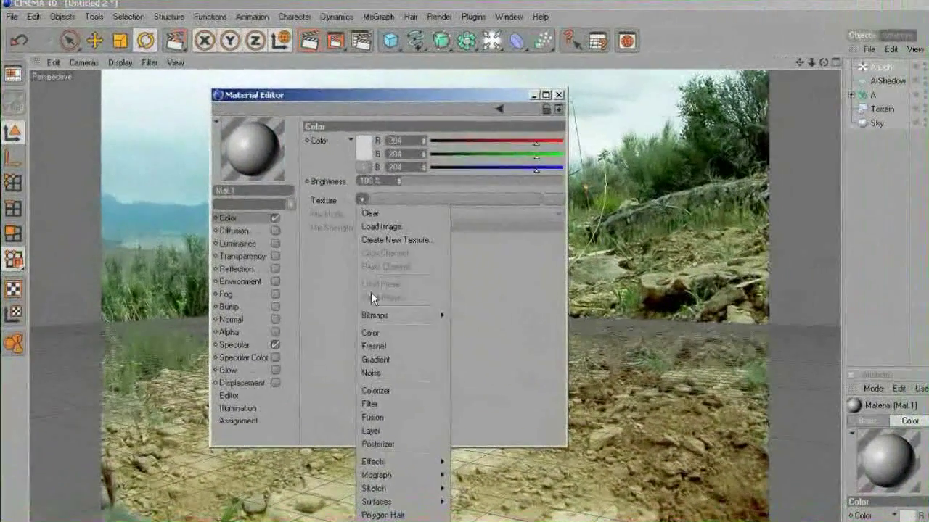
pyautogui.click(313, 258)
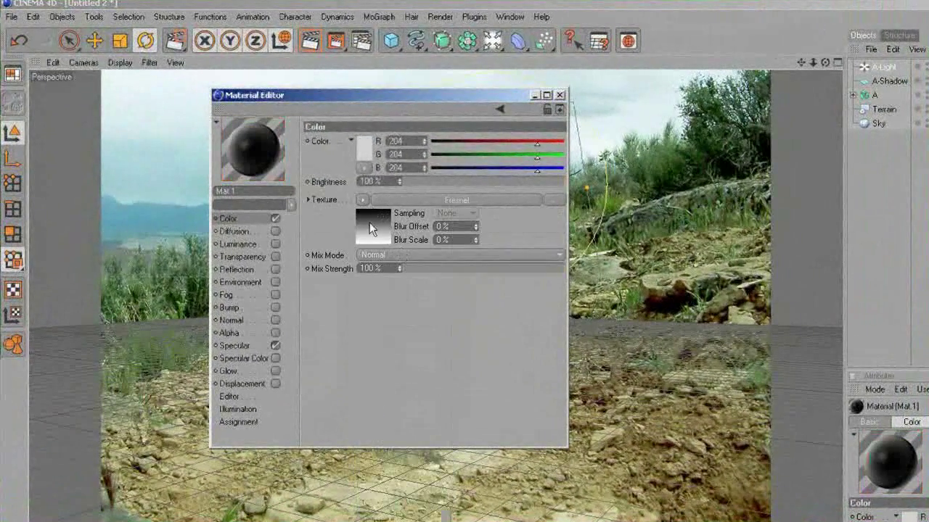
# Change the white end of the Fresnel shader's gradient to a bright yellow-green
pyautogui.click(369, 222)
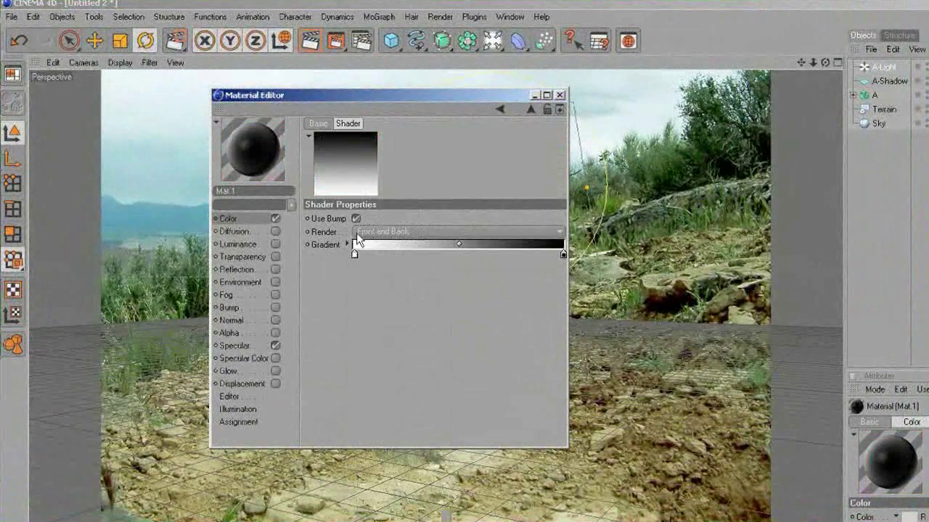
pyautogui.doubleClick(353, 250)
pyautogui.click(342, 208)
pyautogui.moveTo(343, 208); pyautogui.dragTo(350, 209)
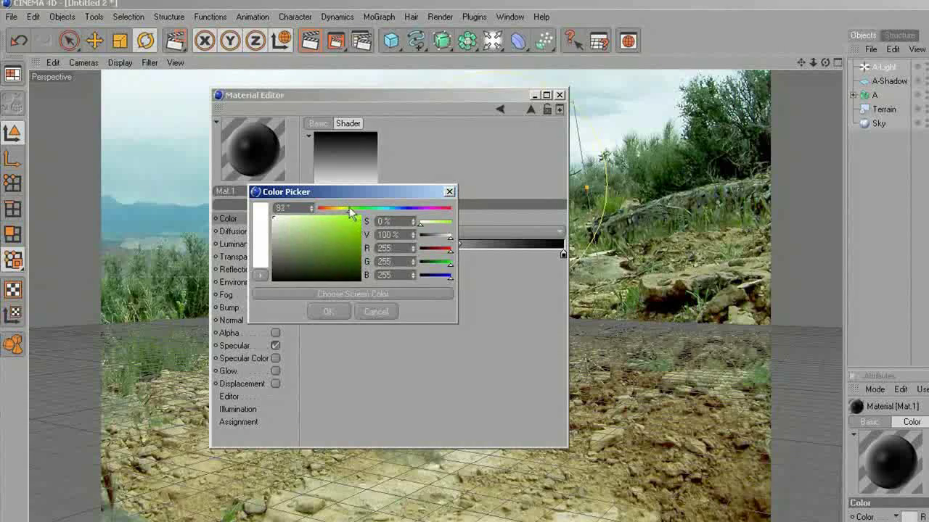
pyautogui.click(357, 219)
pyautogui.click(330, 307)
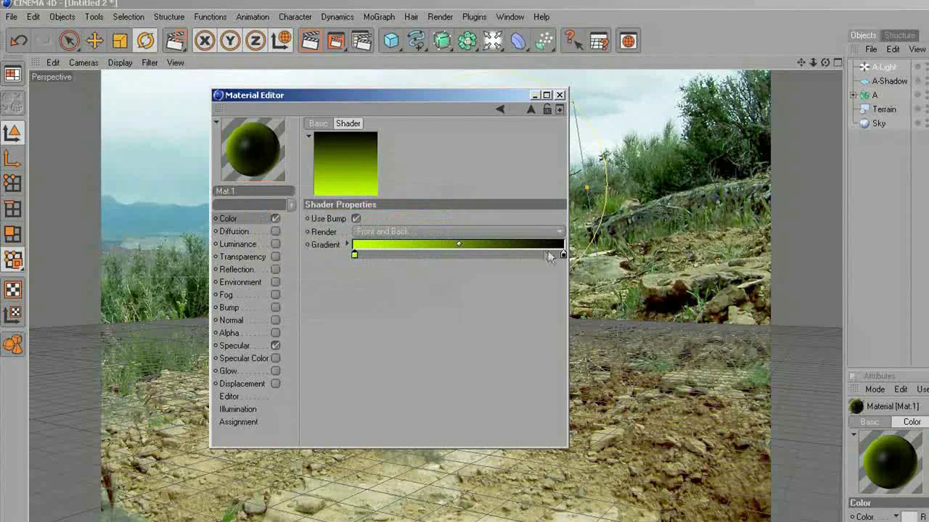
# Change the black end of the Fresnel gradient to a darker green, about RGB 55, 159, 0
pyautogui.doubleClick(562, 255)
pyautogui.moveTo(561, 220); pyautogui.dragTo(567, 243)
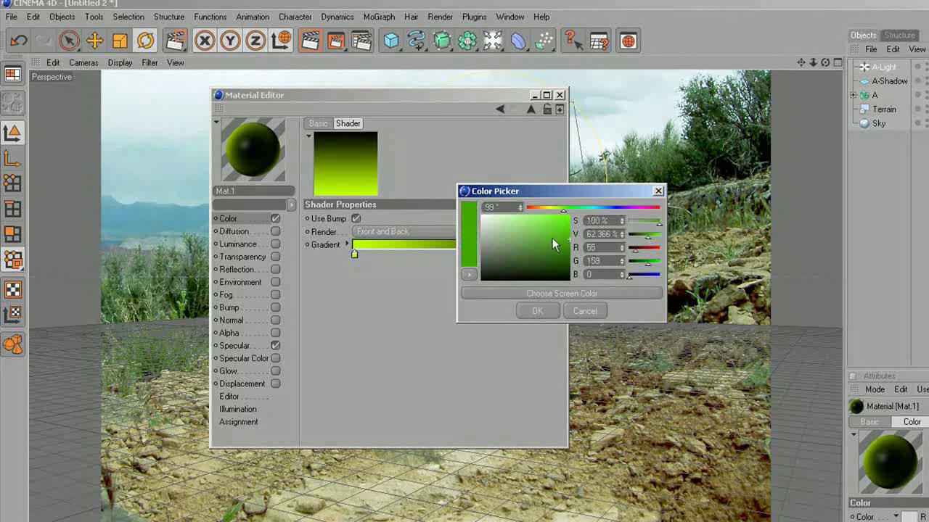
pyautogui.press('Return')
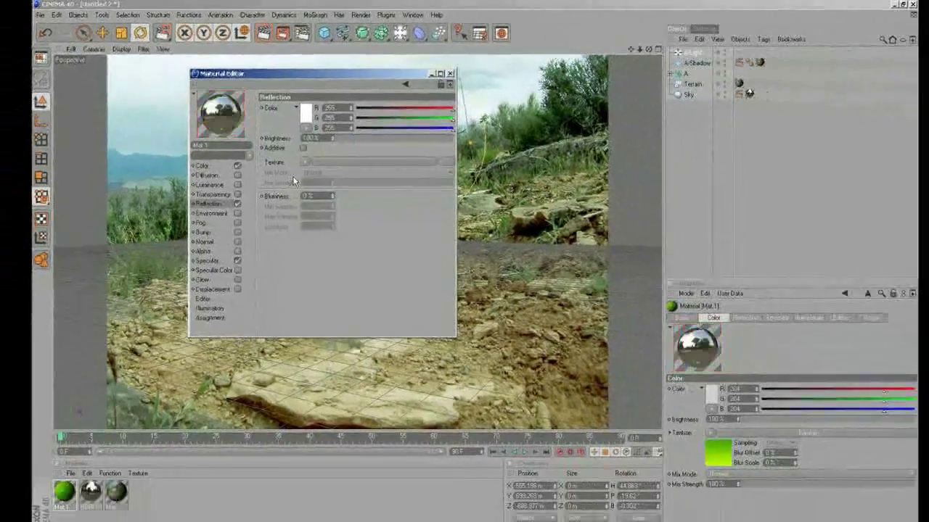
# Load a Fresnel shader as the texture of the green material's Reflection channel
pyautogui.click(299, 157)
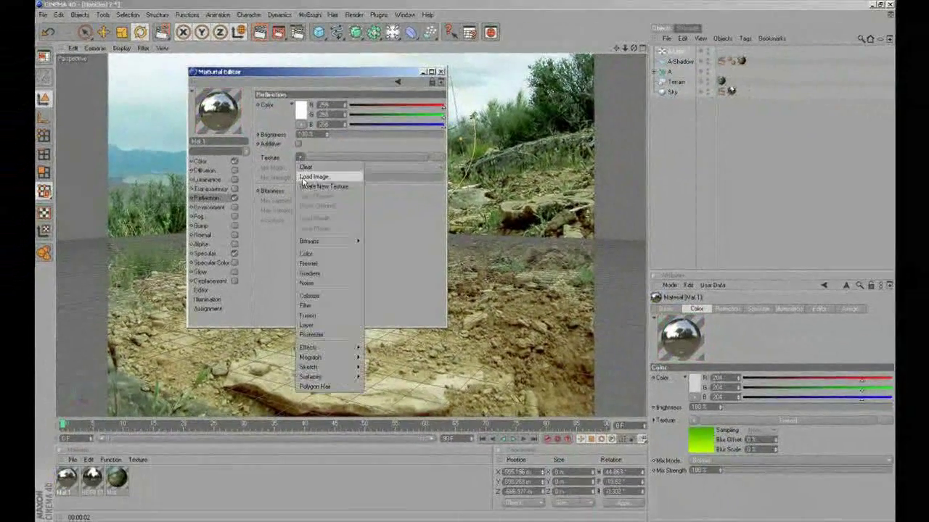
pyautogui.click(321, 263)
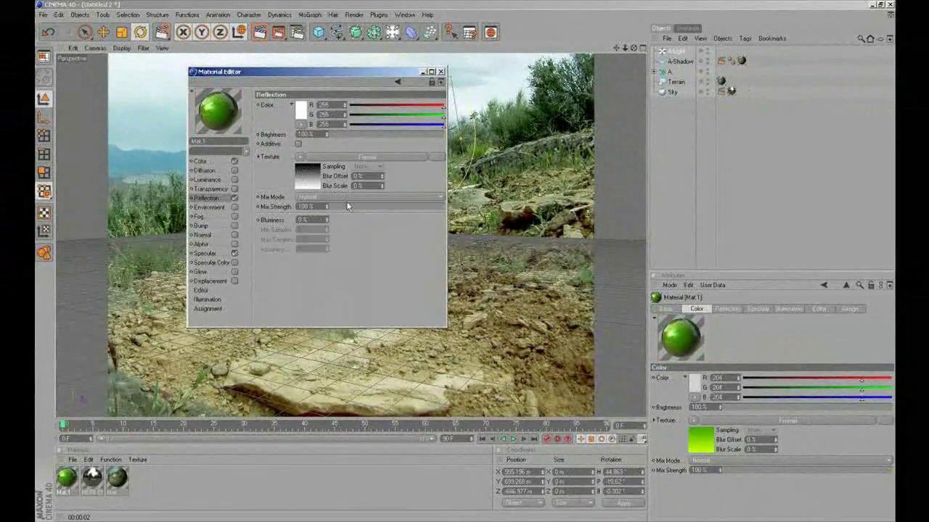
# Lower the green material's reflection brightness and mix strength to 16%
pyautogui.click(349, 135)
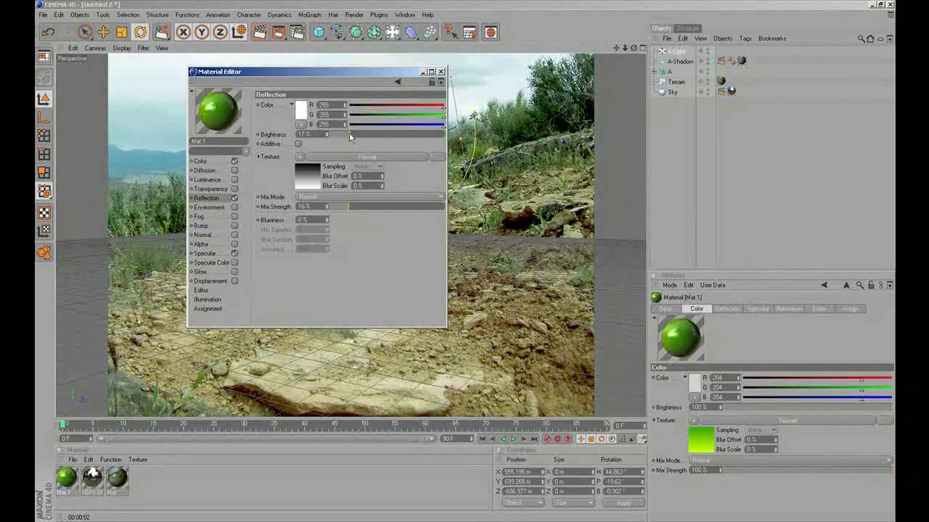
pyautogui.click(441, 71)
pyautogui.doubleClick(75, 476)
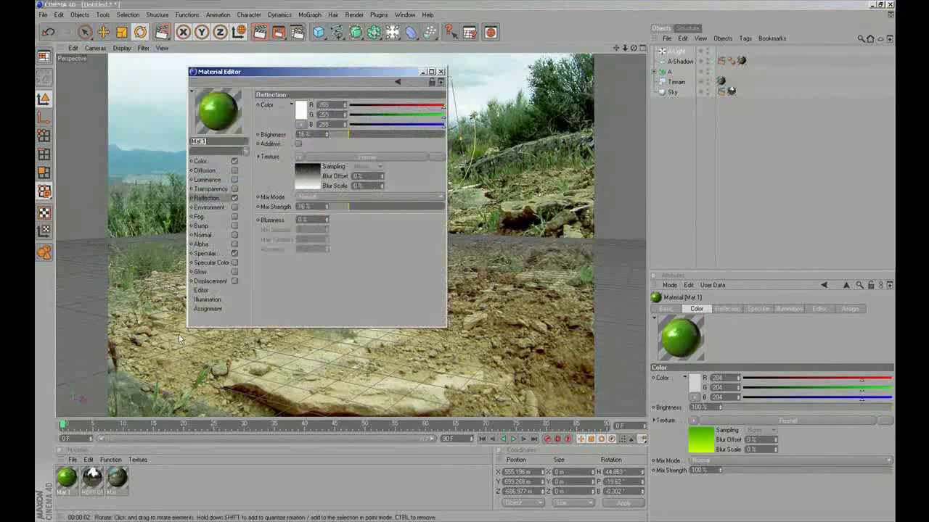
# Set the green material's specular height to 48% and close the material settings
pyautogui.click(216, 255)
pyautogui.moveTo(369, 161); pyautogui.dragTo(383, 160)
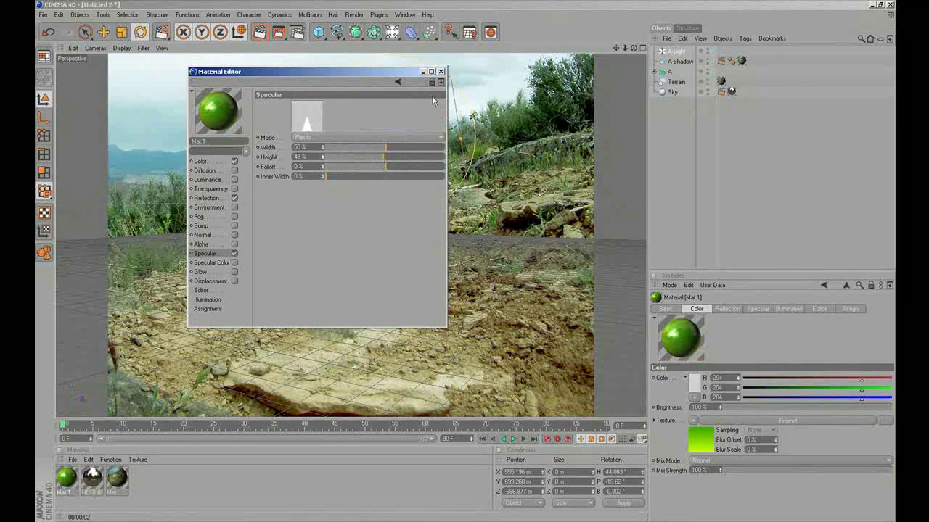
pyautogui.click(440, 71)
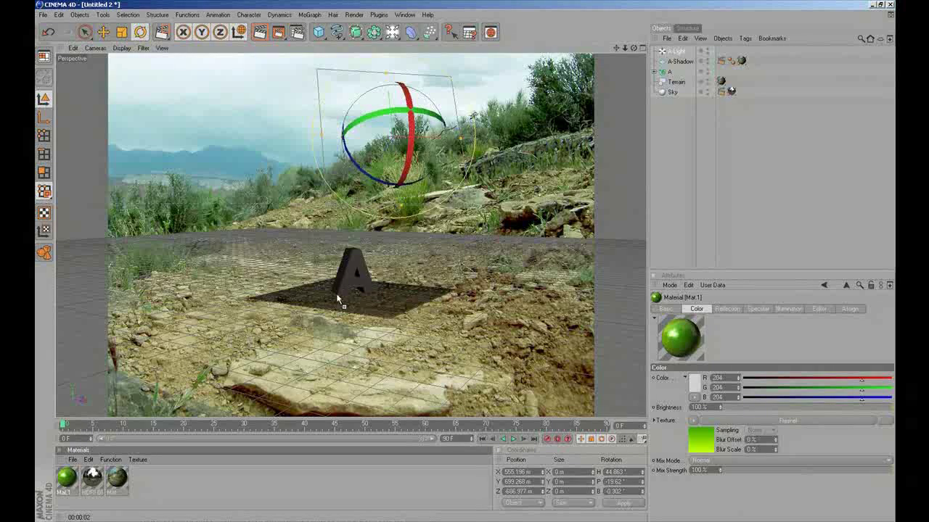
# Apply the green material to the letter A and render only the region around it
pyautogui.moveTo(337, 297); pyautogui.dragTo(346, 289)
pyautogui.moveTo(278, 32); pyautogui.dragTo(304, 42)
pyautogui.moveTo(303, 228); pyautogui.dragTo(415, 326)
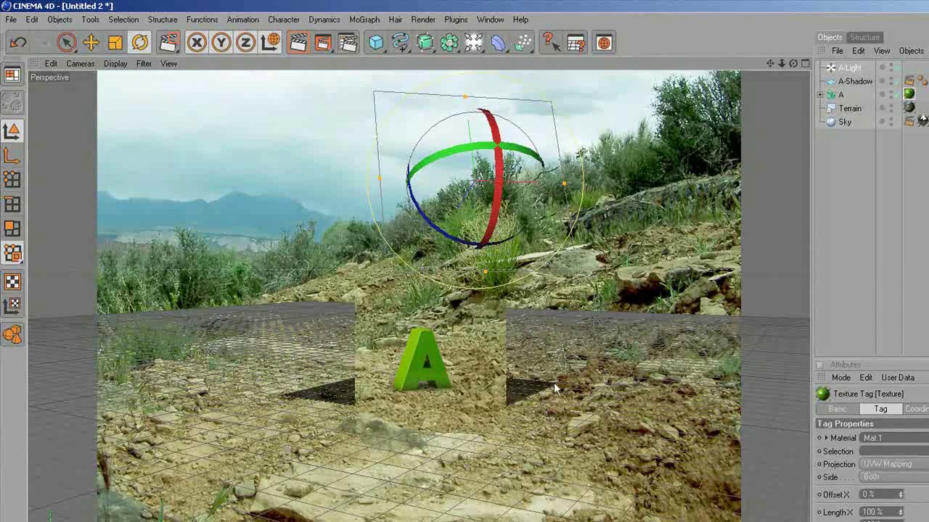
# Move the letter A together with its A-Shadow plane and A-Light to the rear left area of the terrain
pyautogui.click(850, 67)
pyautogui.keyDown('ctrl'); pyautogui.click(854, 80); pyautogui.keyUp('ctrl')
pyautogui.keyDown('ctrl'); pyautogui.click(843, 98); pyautogui.keyUp('ctrl')
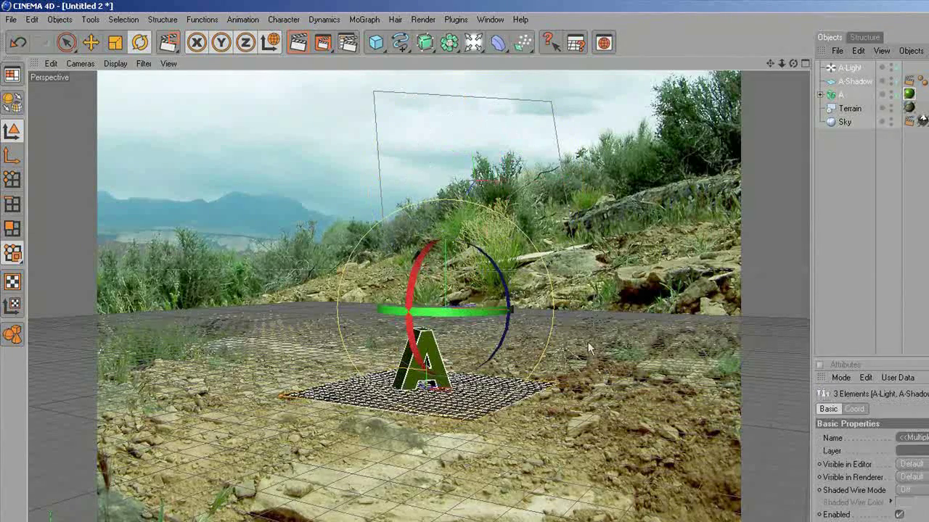
pyautogui.press('e')
pyautogui.moveTo(553, 311); pyautogui.dragTo(375, 304)
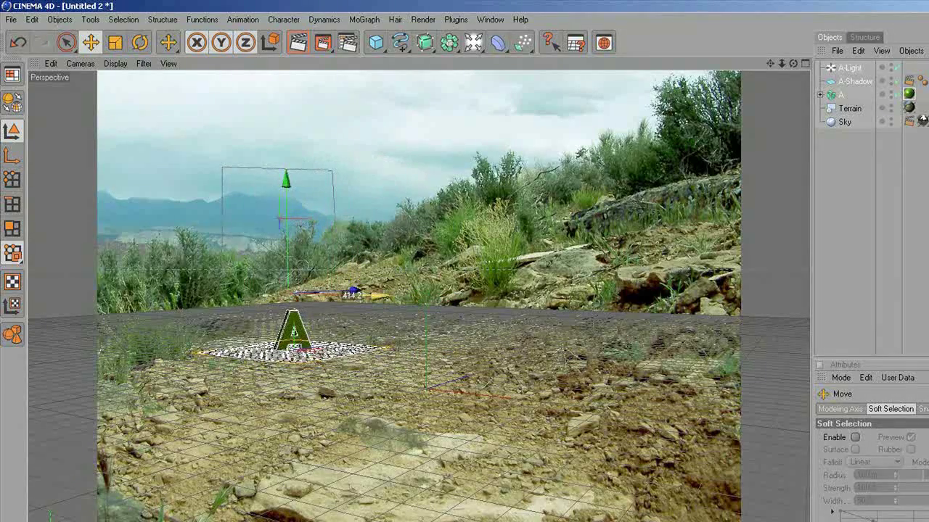
pyautogui.keyDown('alt'); pyautogui.moveTo(447, 304); pyautogui.dragTo(444, 328); pyautogui.keyUp('alt')
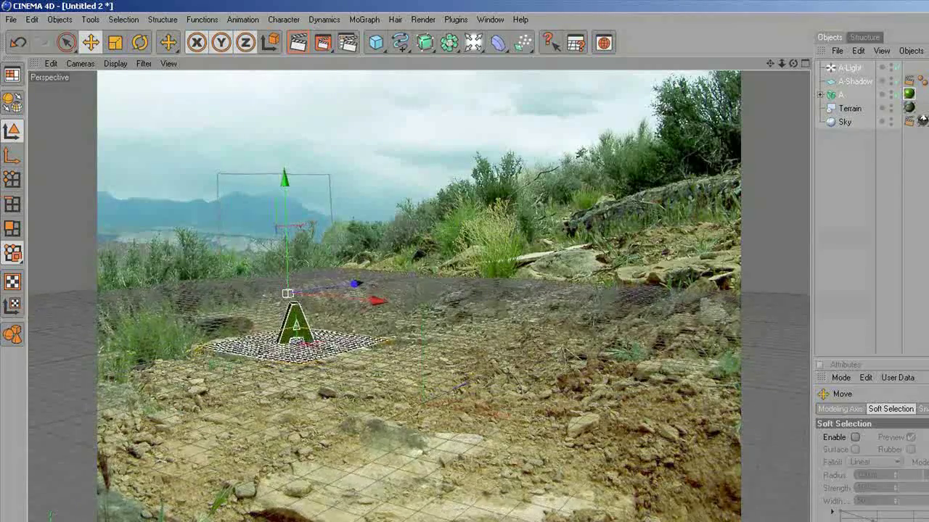
pyautogui.moveTo(347, 286)
pyautogui.mouseDown()
pyautogui.moveTo(371, 280)
pyautogui.moveTo(352, 294)
pyautogui.mouseUp()
pyautogui.hotkey('ctrl', 'shift', 'a')
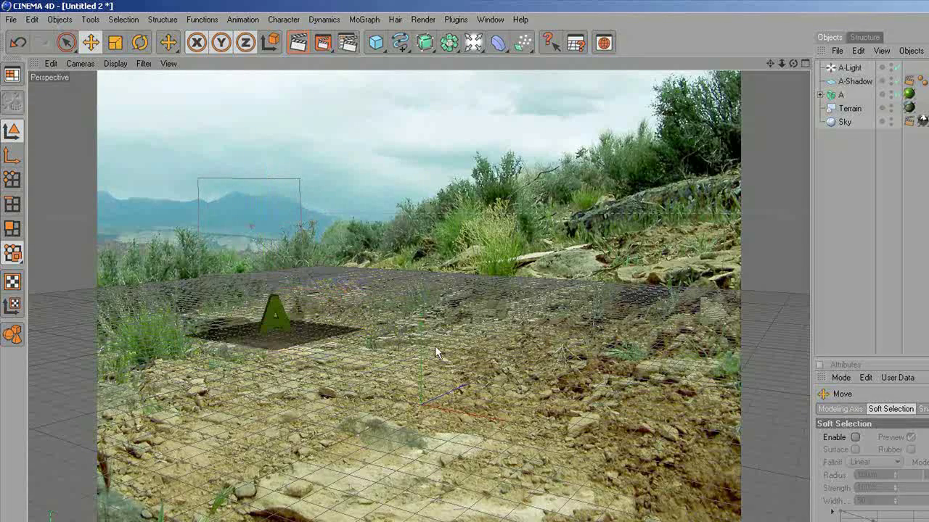
# Duplicate the A letter with its light and shadow plane, and place the copy at the rear centre of the terrain
pyautogui.click(857, 68)
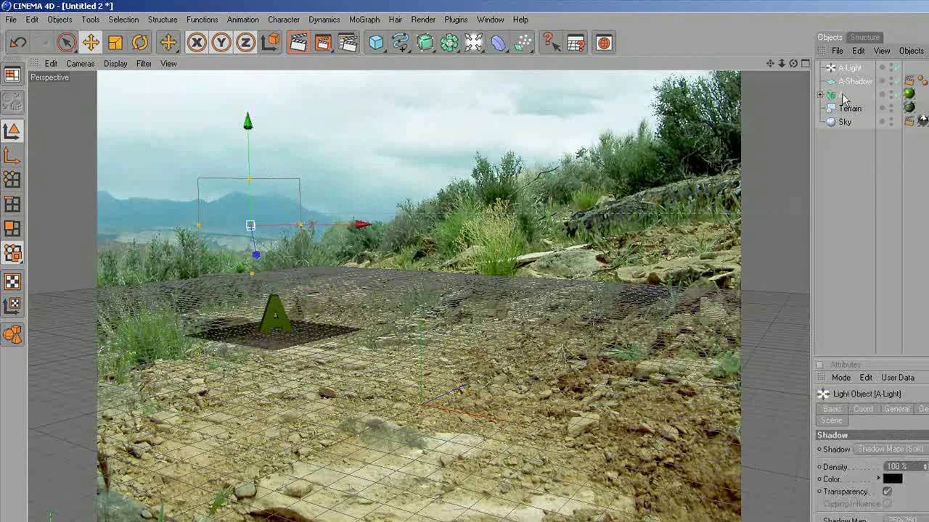
pyautogui.keyDown('shift'); pyautogui.click(841, 97); pyautogui.keyUp('shift')
pyautogui.hotkey('ctrl', 'c')
pyautogui.hotkey('ctrl', 'v')
pyautogui.moveTo(336, 277); pyautogui.dragTo(492, 291)
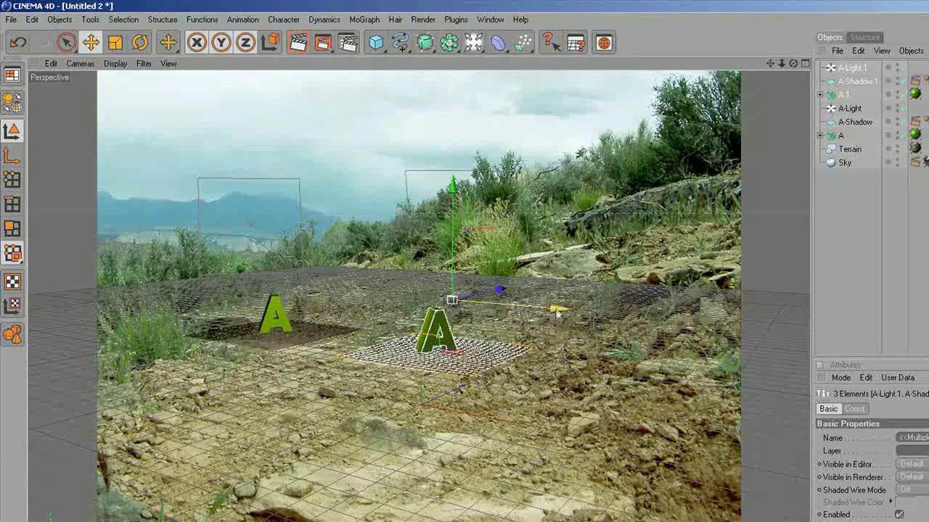
pyautogui.moveTo(543, 314); pyautogui.dragTo(559, 313)
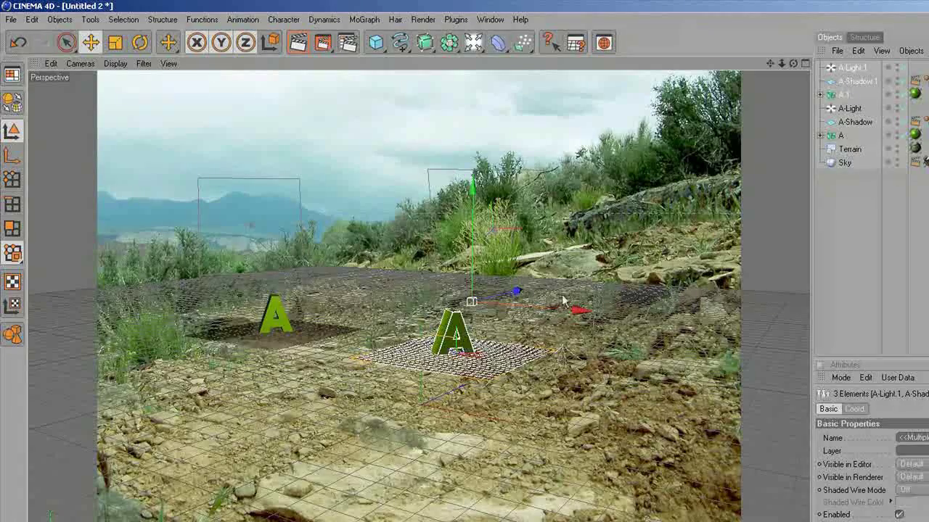
# Duplicate the letter set twice more, placing one copy in front of the first letter and the other on the terrain's right side
pyautogui.keyDown('ctrl'); pyautogui.moveTo(564, 302); pyautogui.dragTo(482, 343); pyautogui.keyUp('ctrl')
pyautogui.keyDown('ctrl'); pyautogui.moveTo(388, 317); pyautogui.dragTo(363, 349); pyautogui.keyUp('ctrl')
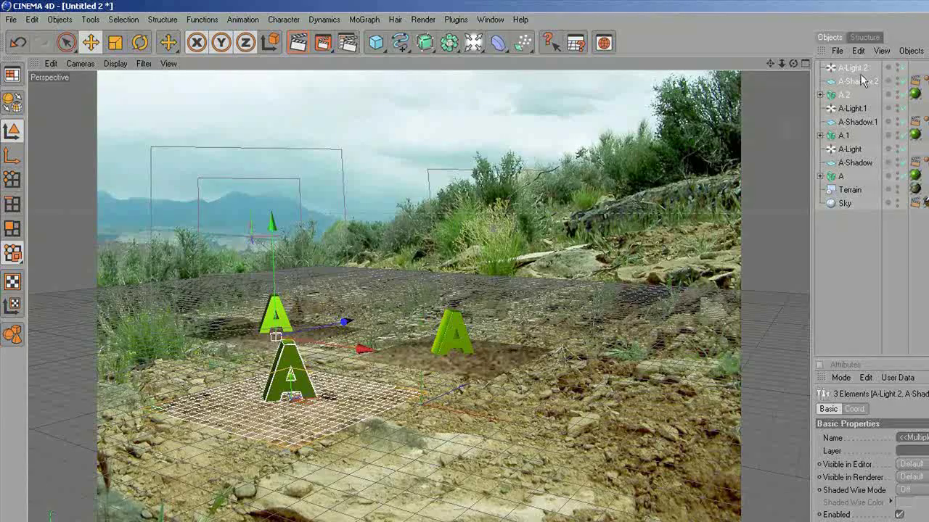
pyautogui.hotkey('ctrl', 'v')
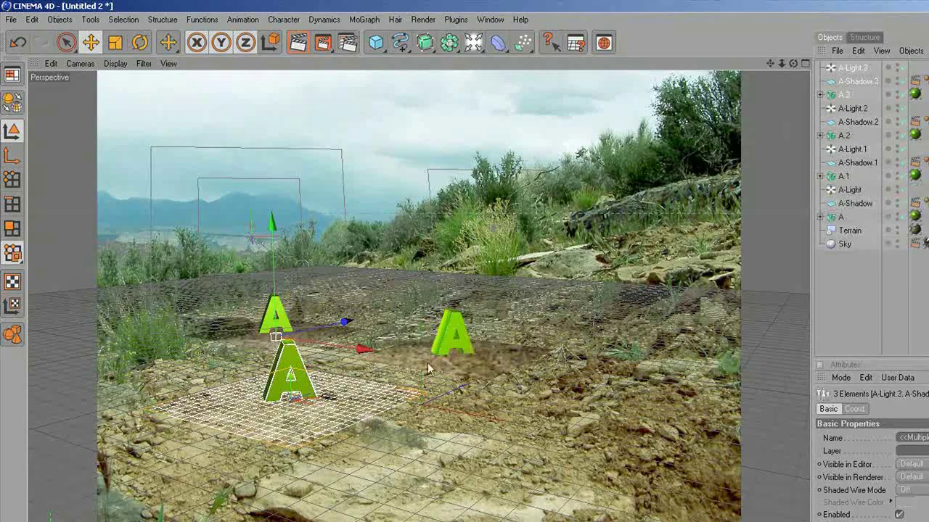
pyautogui.moveTo(352, 367); pyautogui.dragTo(678, 339)
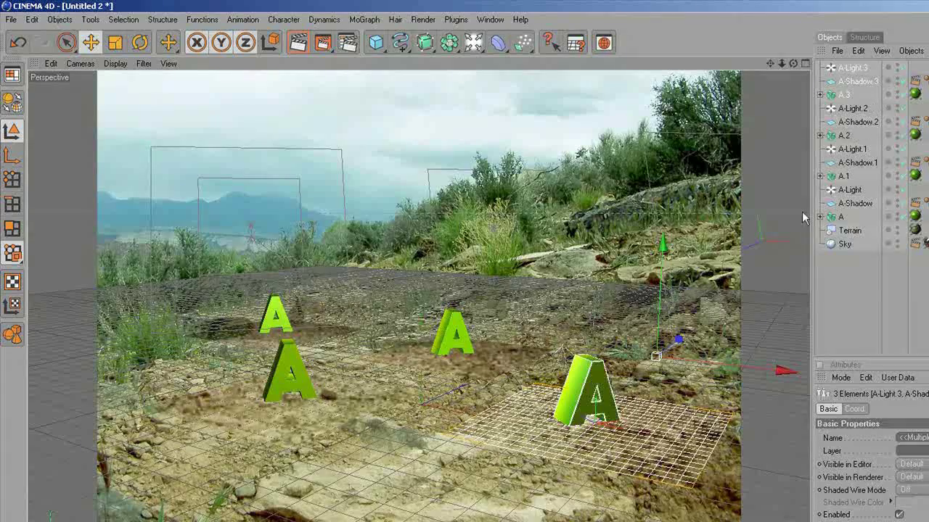
# Duplicate the right-hand letter set once more and place the copy in the centre foreground of the terrain
pyautogui.hotkey('ctrl', 'c')
pyautogui.hotkey('ctrl', 'v')
pyautogui.moveTo(656, 356); pyautogui.dragTo(555, 347)
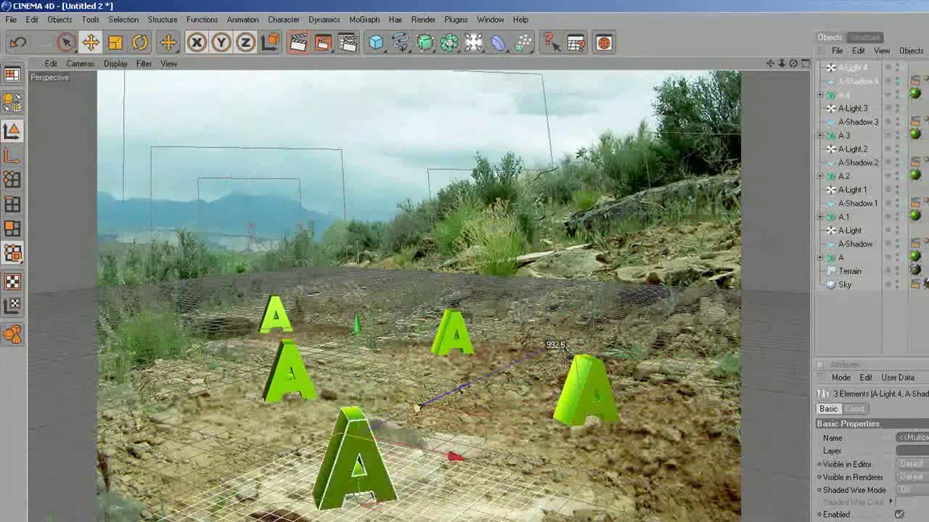
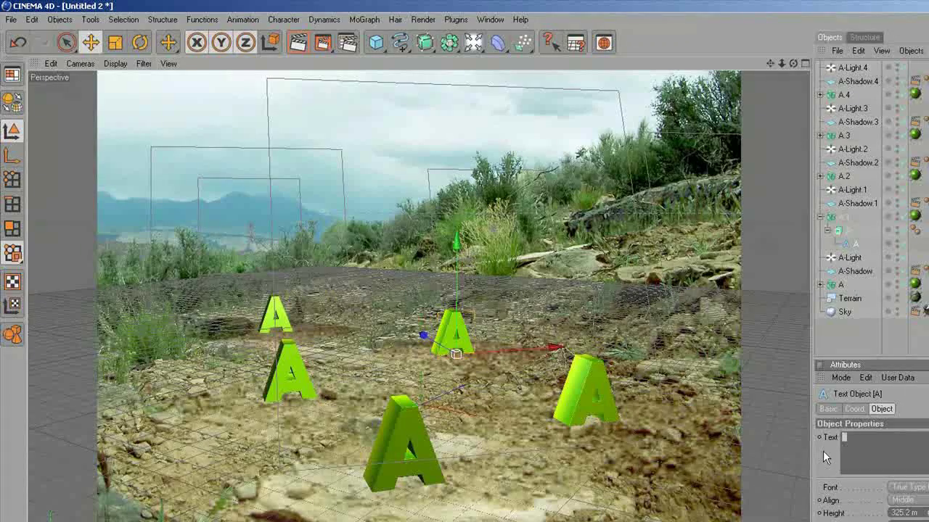
# Expand the A.4 and A.3 hierarchies and change the text of the A.3 letter to H
pyautogui.click(860, 68)
pyautogui.click(820, 95)
pyautogui.click(854, 122)
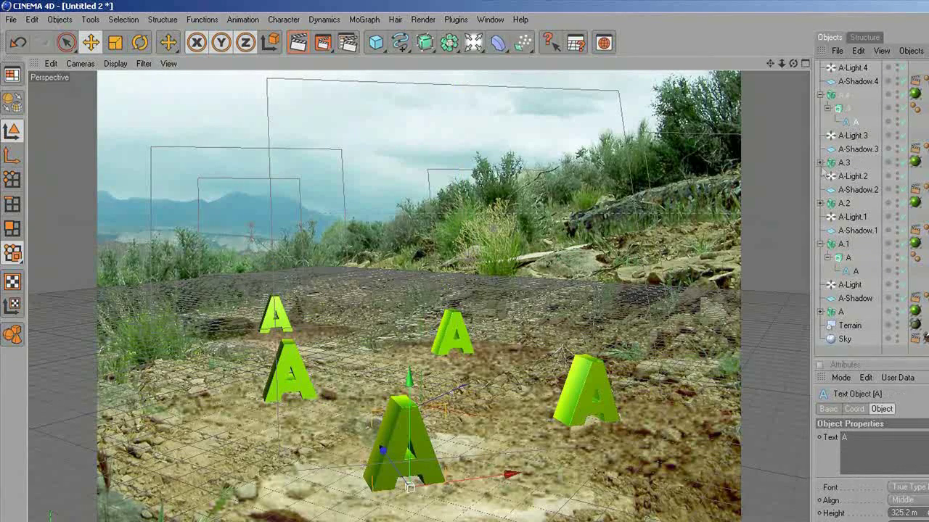
pyautogui.click(820, 163)
pyautogui.click(854, 189)
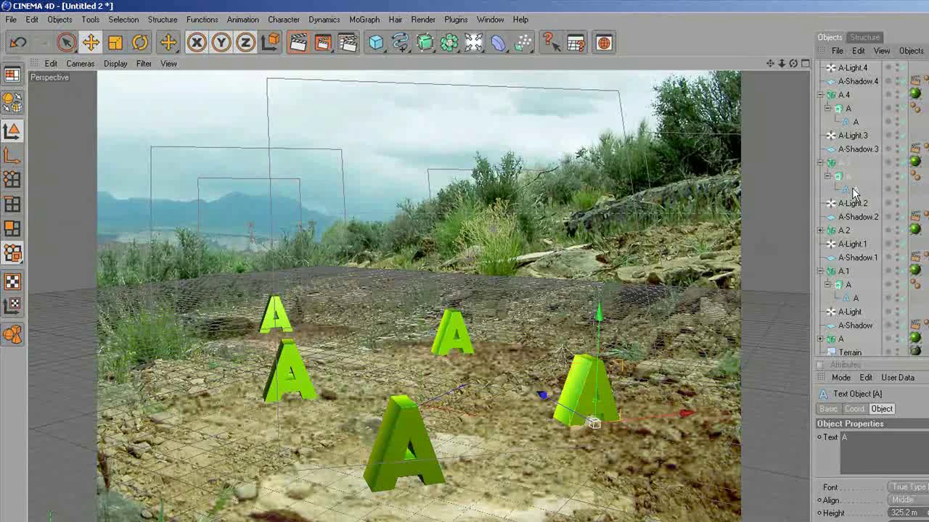
pyautogui.doubleClick(854, 449)
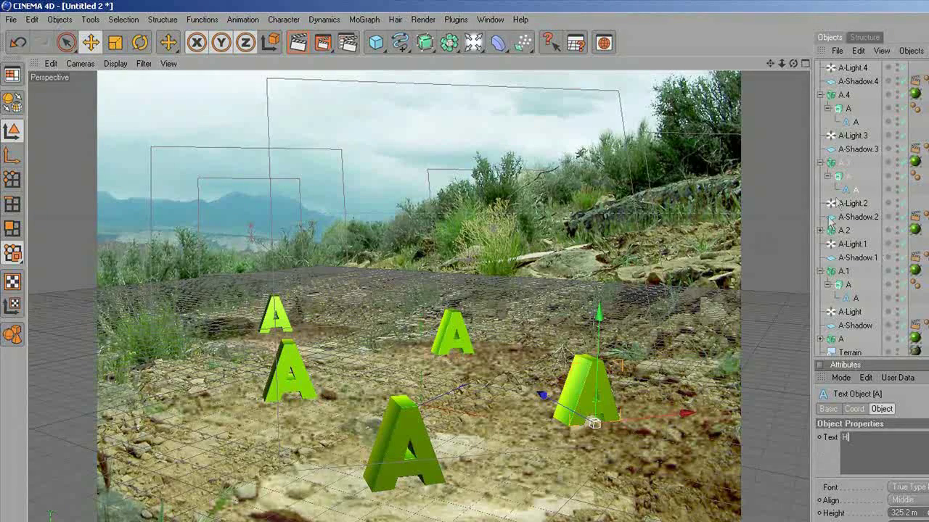
pyautogui.click(846, 163)
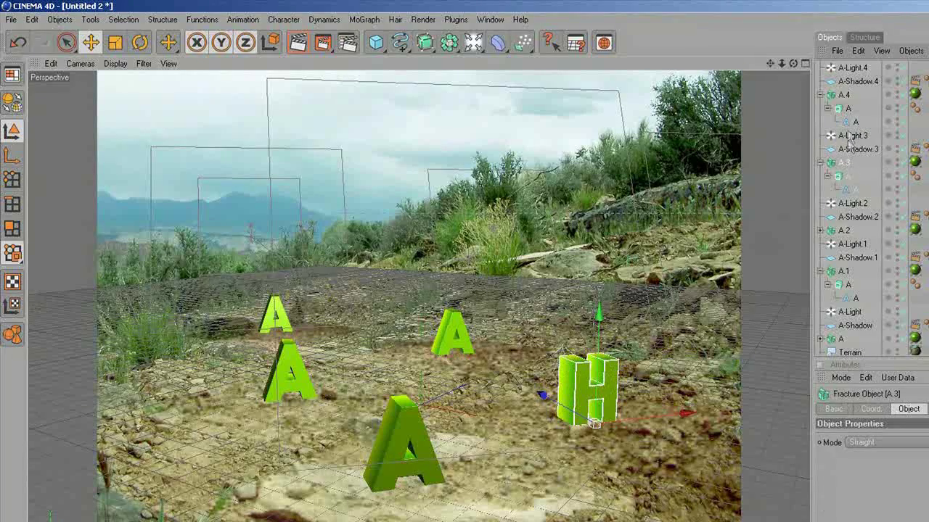
# Rename the A.3 fracture object and its child objects to H, and collapse the hierarchy
pyautogui.click(855, 190)
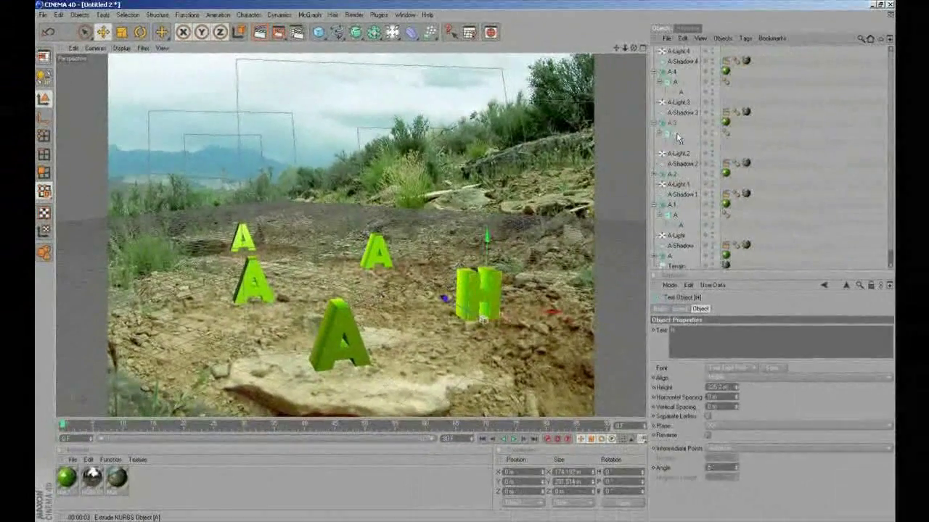
pyautogui.click(675, 125)
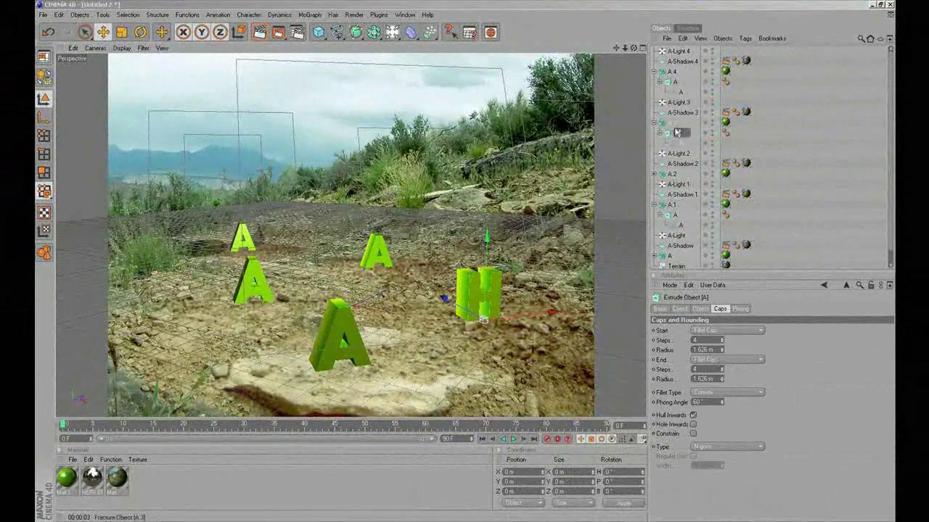
pyautogui.doubleClick(674, 125)
pyautogui.write('H')
pyautogui.press('Return')
pyautogui.click(654, 123)
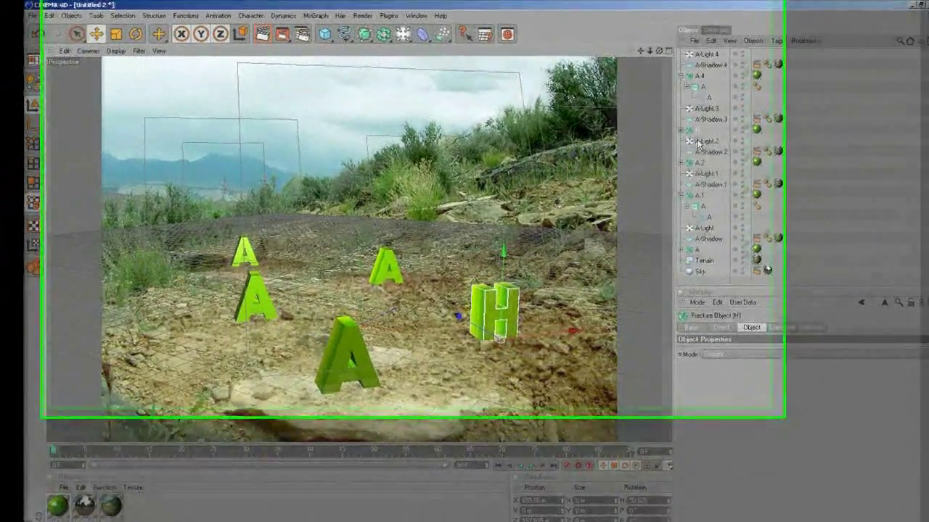
# Rename the A-Shadow.3 plane as H-Shadow
pyautogui.click(698, 143)
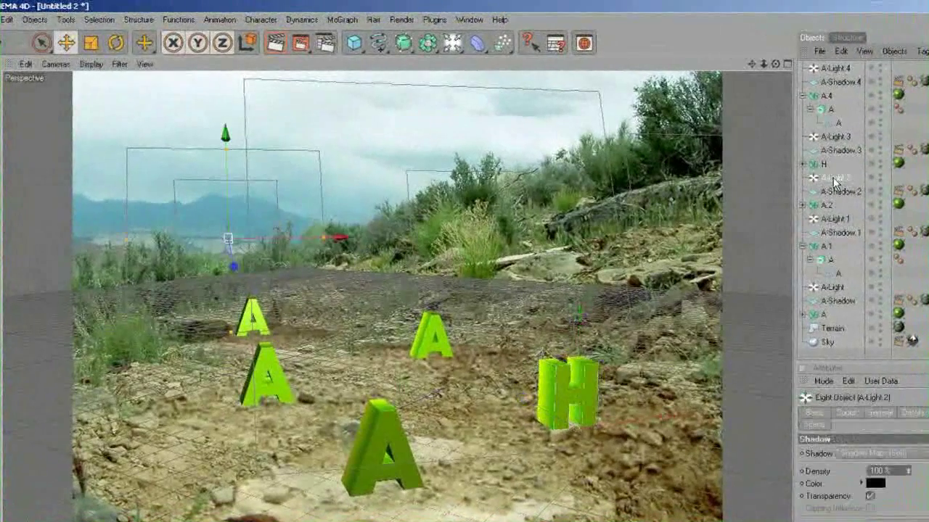
pyautogui.click(829, 151)
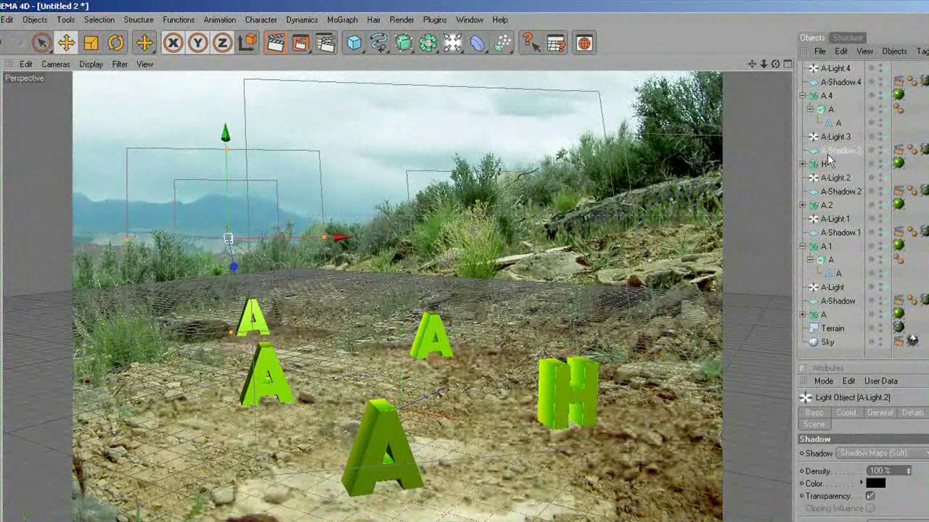
pyautogui.doubleClick(827, 151)
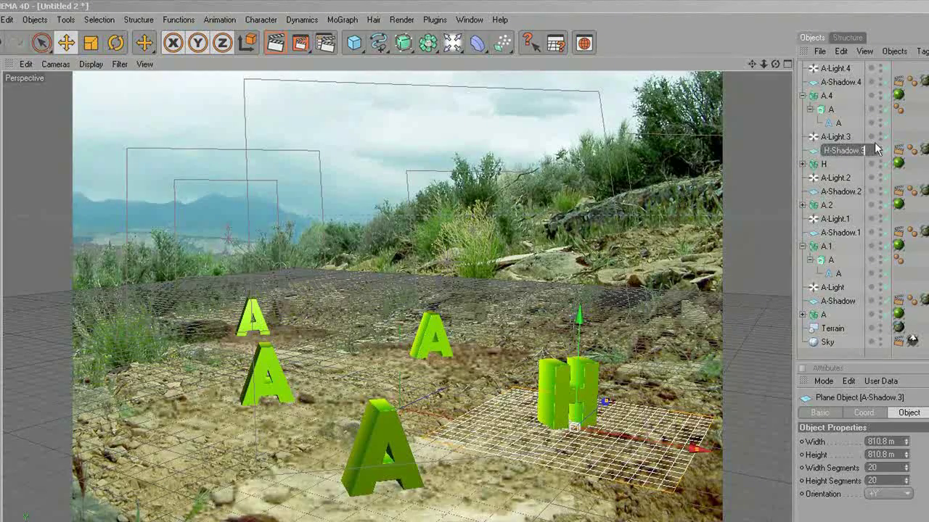
pyautogui.press('Return')
# Rename the A-Light.3 light as H-Light
pyautogui.doubleClick(836, 136)
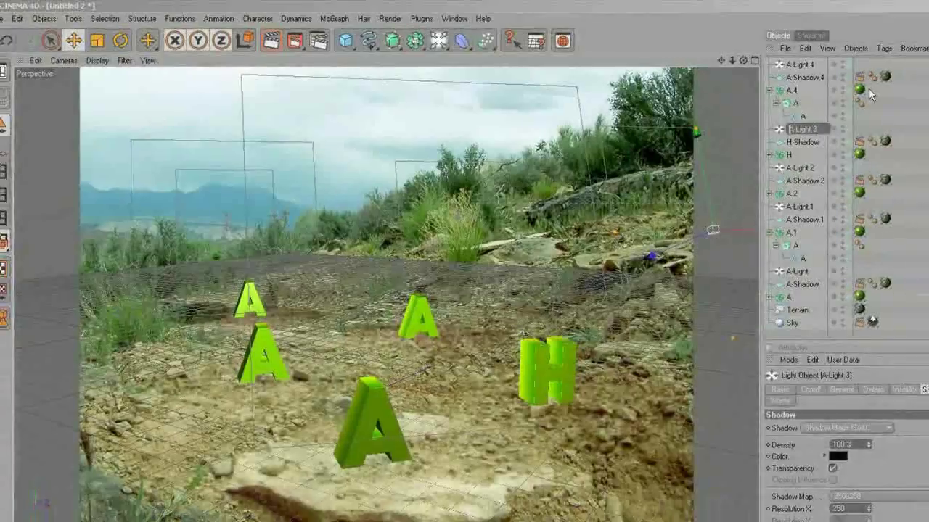
pyautogui.press('Delete')
pyautogui.write('H')
pyautogui.click(859, 137)
pyautogui.press('Return')
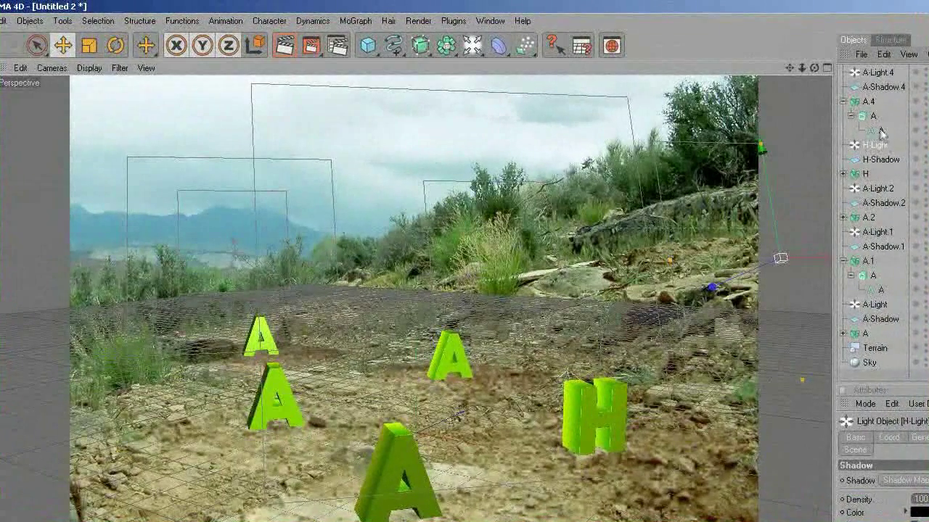
# Collapse the A.4 hierarchy, and rename the A.2 fracture object and its child objects to O
pyautogui.click(880, 131)
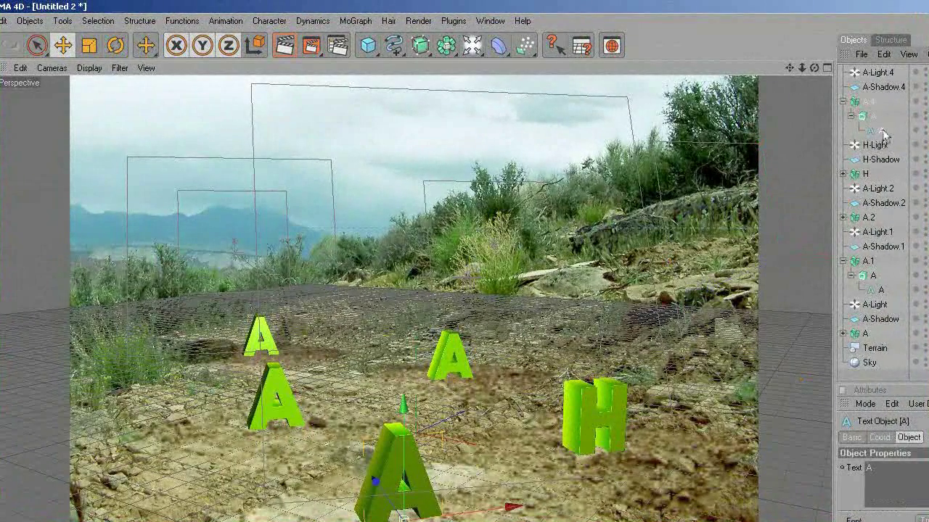
pyautogui.click(843, 101)
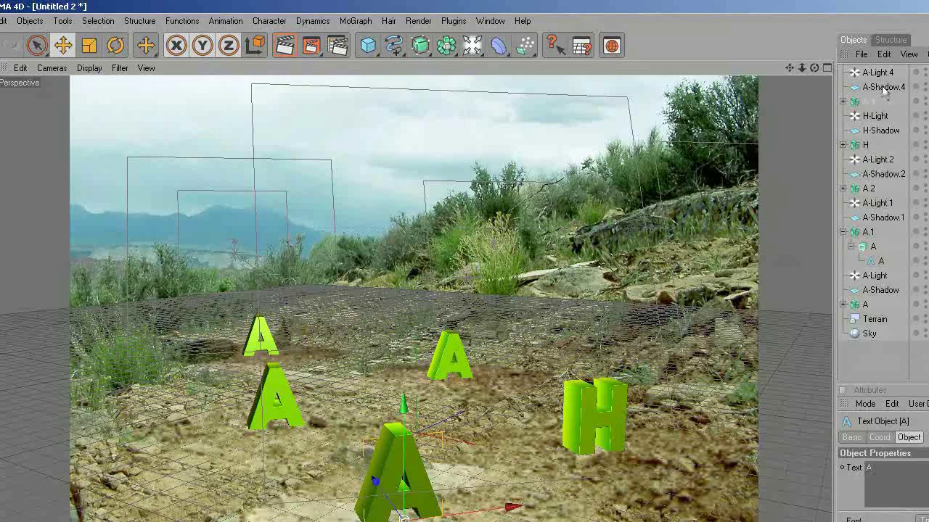
pyautogui.click(868, 188)
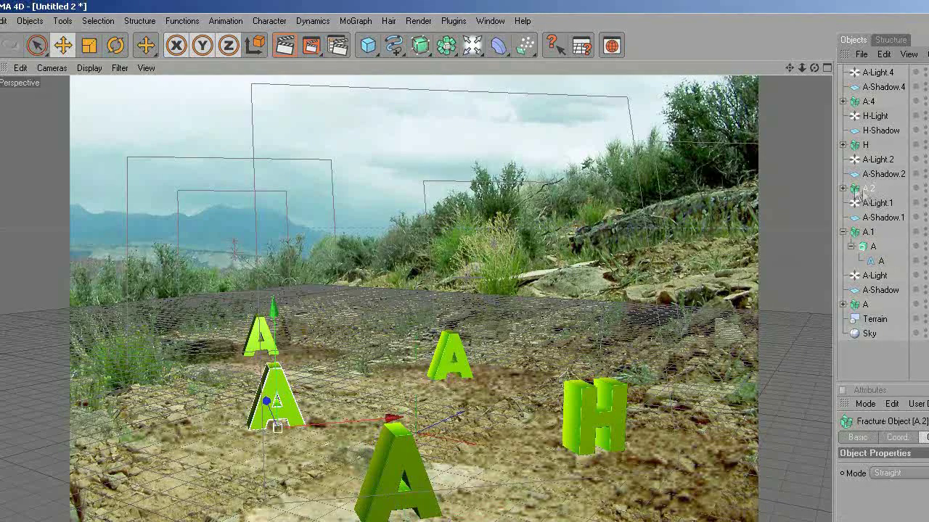
pyautogui.click(843, 188)
pyautogui.click(882, 217)
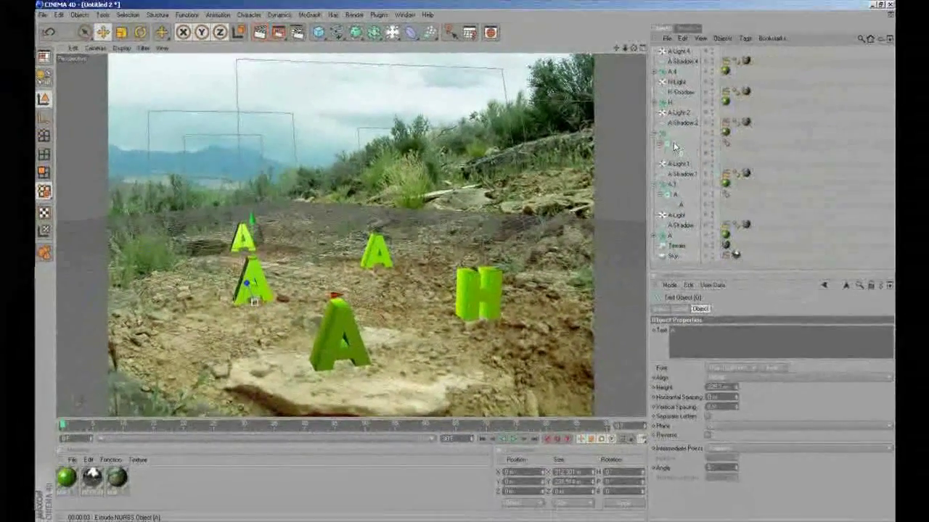
pyautogui.doubleClick(874, 204)
pyautogui.write('O')
pyautogui.press('Return')
pyautogui.doubleClick(674, 134)
pyautogui.write('O')
pyautogui.press('Return')
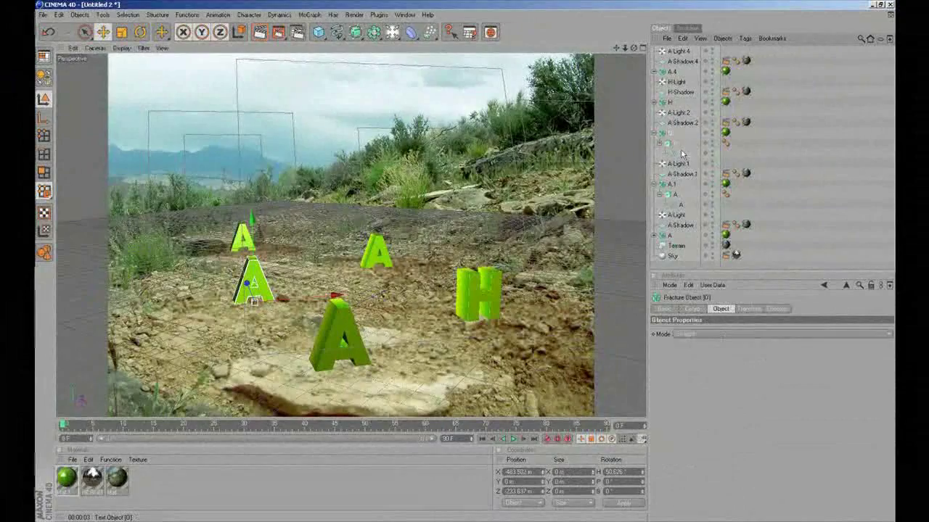
# Set the text of the O hierarchy's text object to O and the text of the A.1 hierarchy's text object to L
pyautogui.click(682, 154)
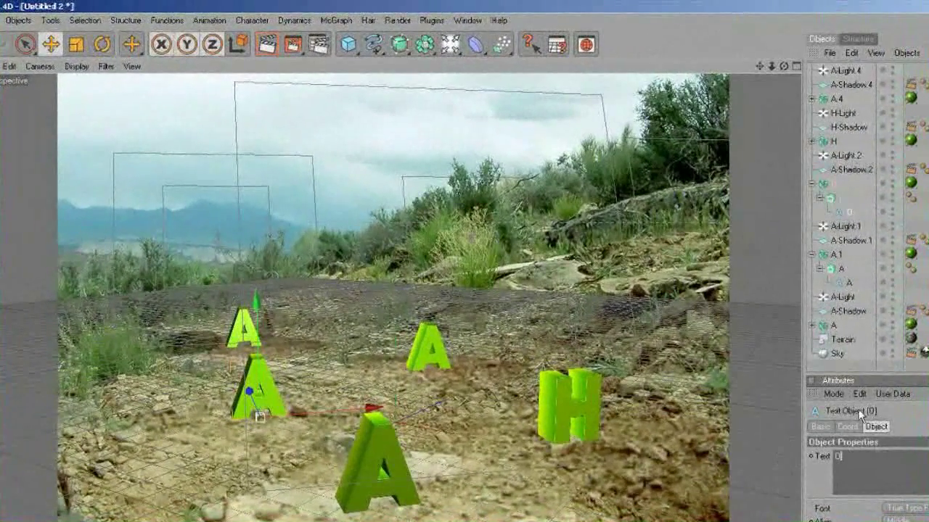
pyautogui.click(840, 344)
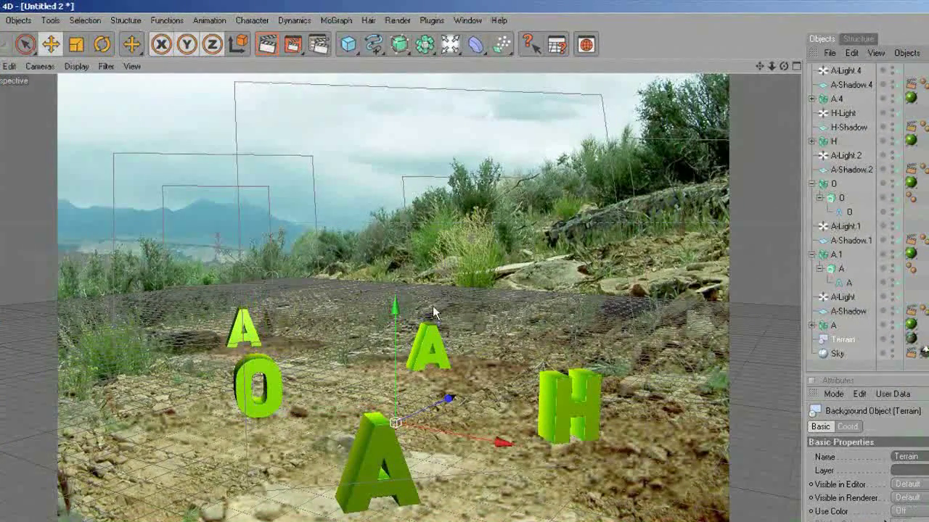
pyautogui.click(846, 283)
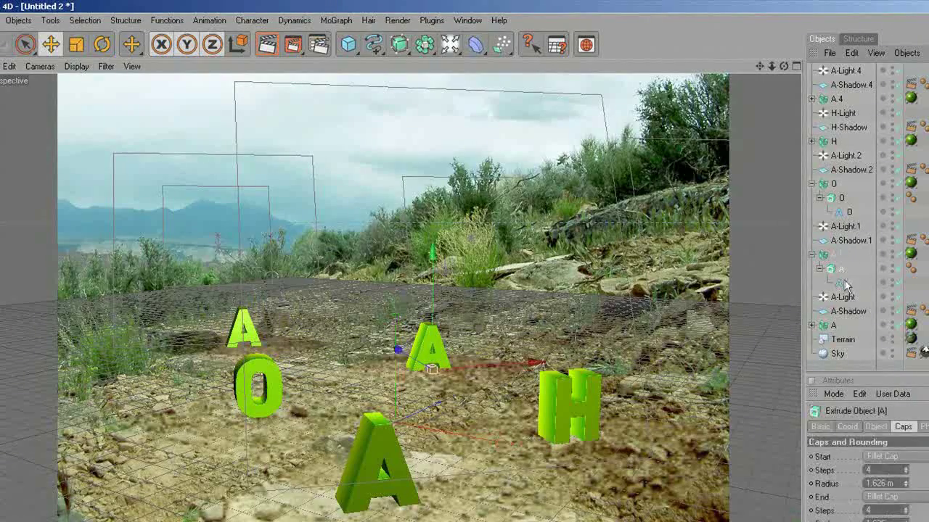
pyautogui.click(847, 284)
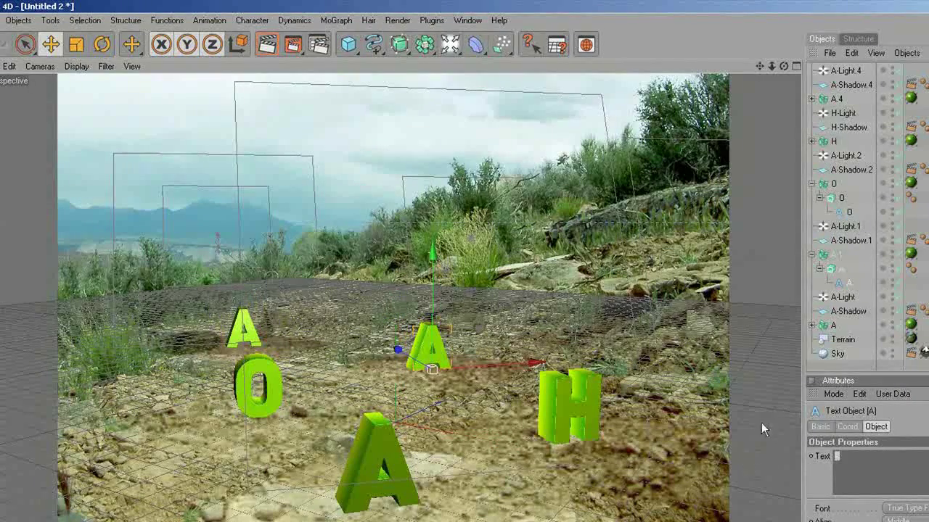
pyautogui.click(841, 268)
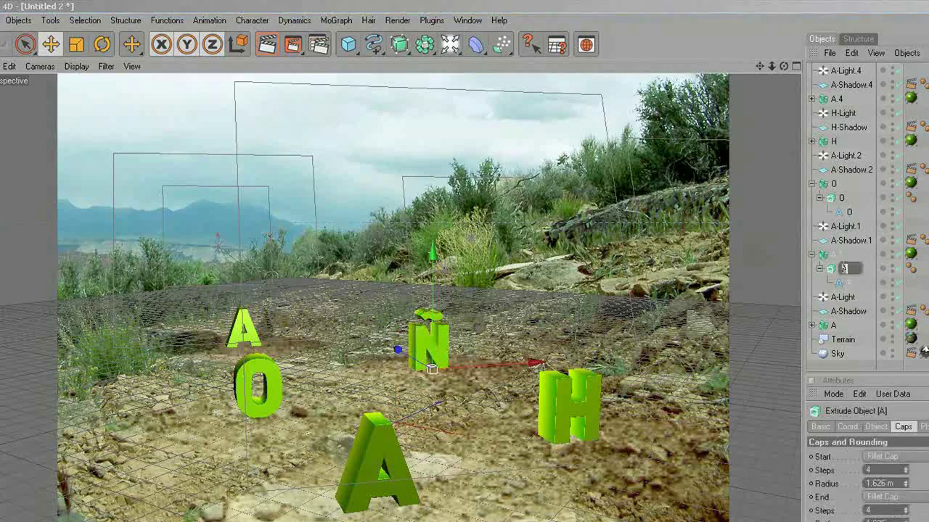
pyautogui.click(847, 284)
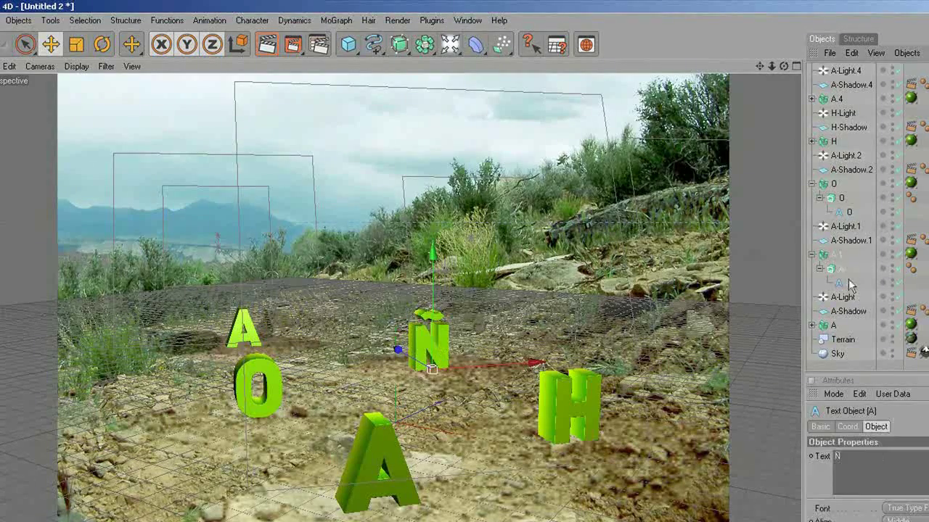
pyautogui.write('L')
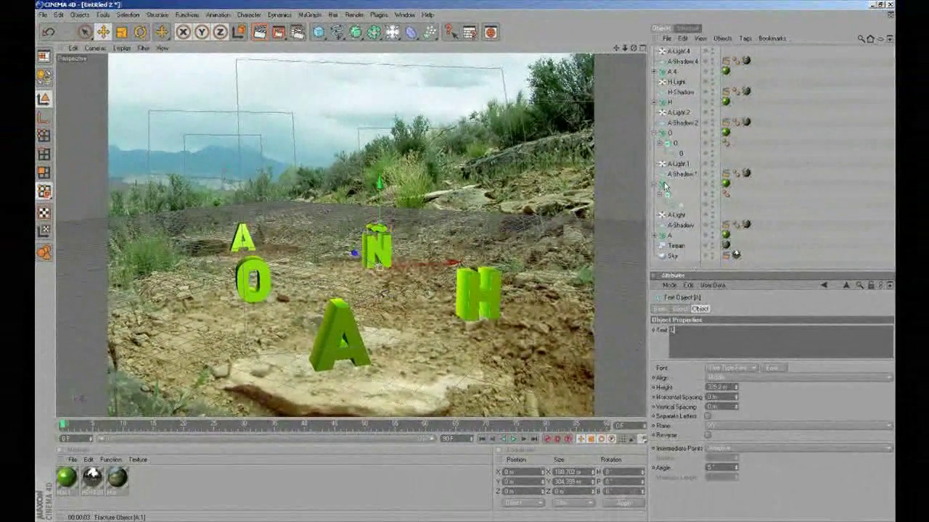
pyautogui.click(693, 203)
# Rename the A.1 fracture object and its child objects to L, and collapse the hierarchy
pyautogui.doubleClick(675, 197)
pyautogui.write('L')
pyautogui.press('Return')
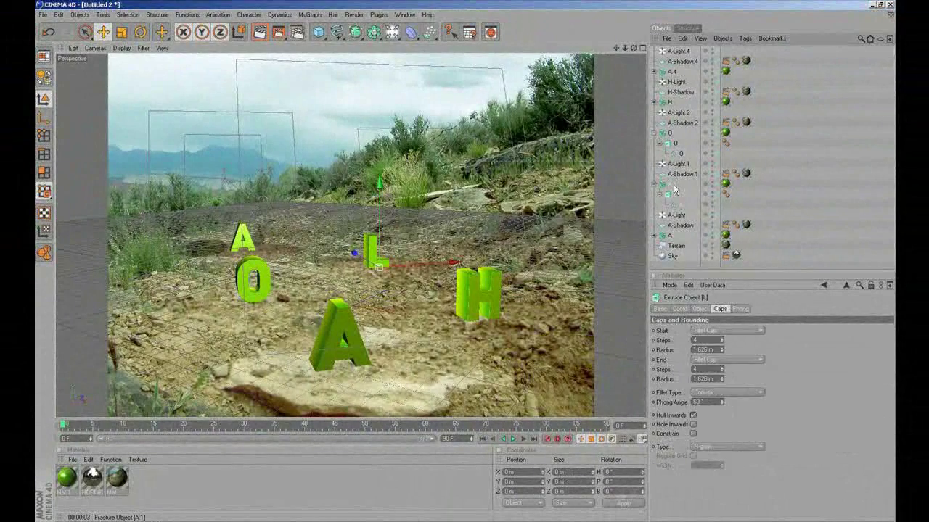
pyautogui.click(672, 184)
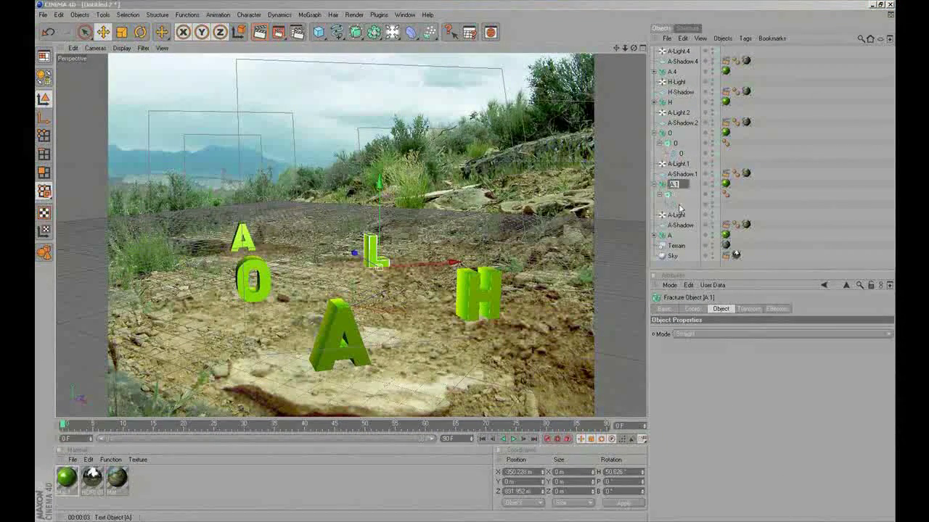
pyautogui.click(681, 206)
pyautogui.write('L')
pyautogui.press('Return')
pyautogui.click(654, 184)
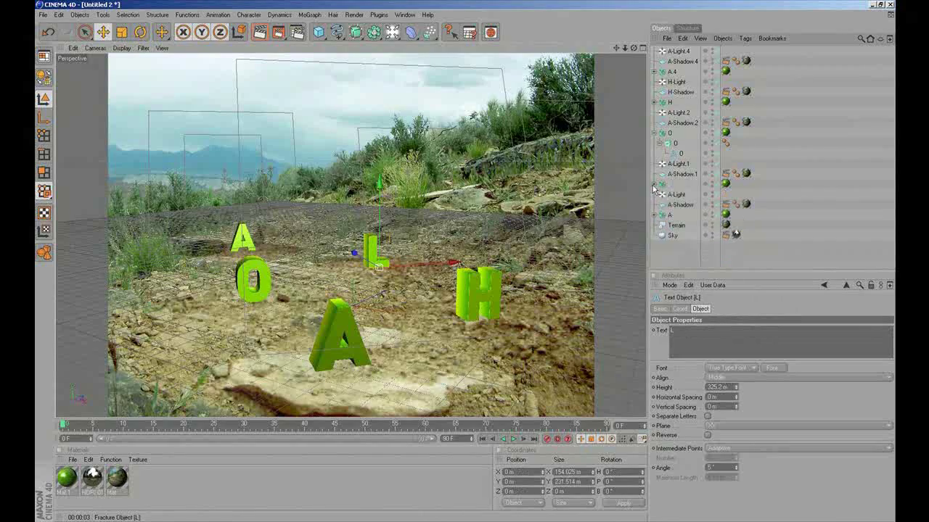
# Rename the A-Light light as L-Light and the A-Shadow plane as L-Shadow
pyautogui.doubleClick(674, 195)
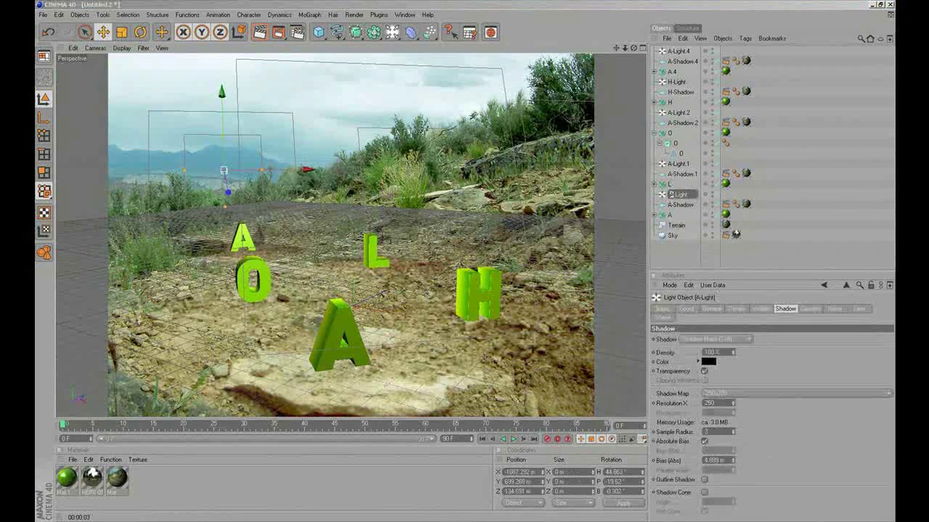
pyautogui.write('L')
pyautogui.press('Return')
pyautogui.doubleClick(681, 205)
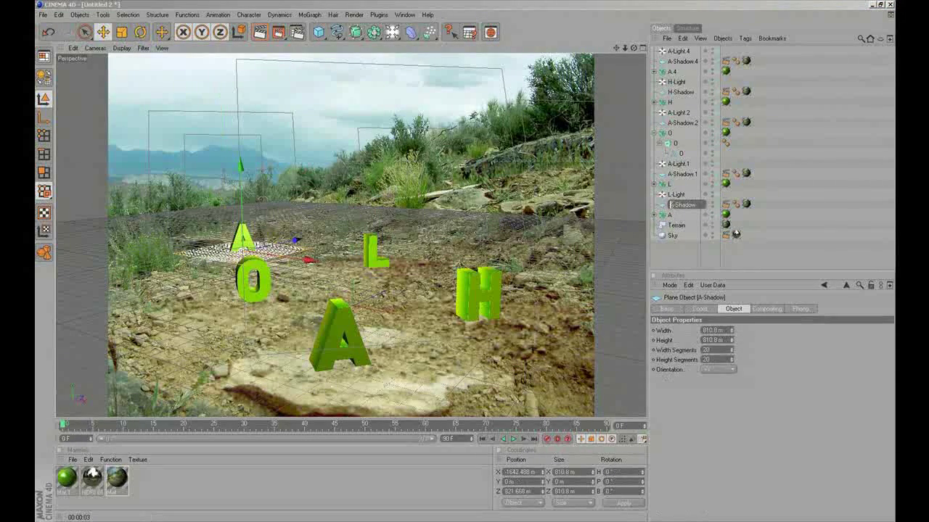
pyautogui.write('L')
pyautogui.press('Return')
# Rename the A-Shadow.2 plane as O-Shadow.2 and the A-Light.2 light as O-Light.2
pyautogui.doubleClick(680, 123)
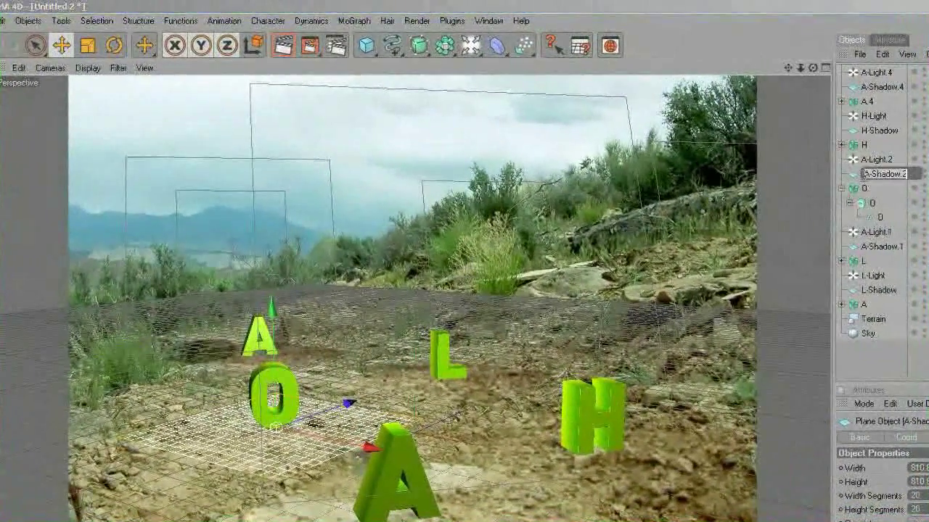
pyautogui.click(864, 174)
pyautogui.write('O')
pyautogui.doubleClick(862, 160)
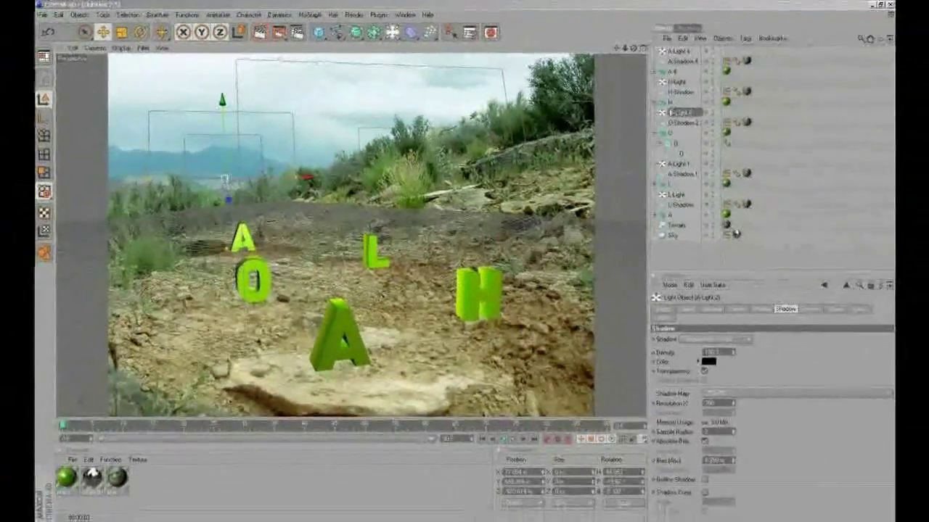
# Rename the H fracture object as O
pyautogui.click(671, 103)
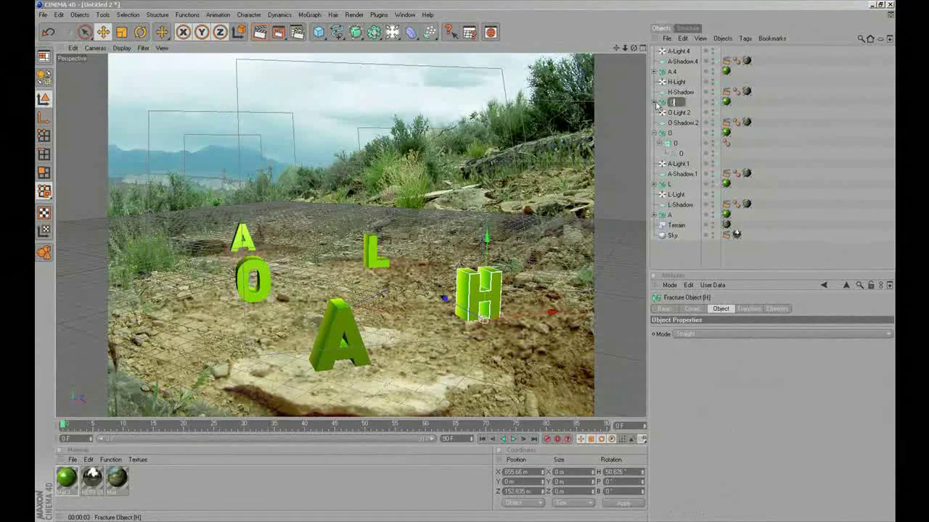
pyautogui.click(689, 103)
# Collapse the O hierarchy, and check which letters A-Light.1, A-Shadow.1 and L-Light belong to
pyautogui.click(654, 133)
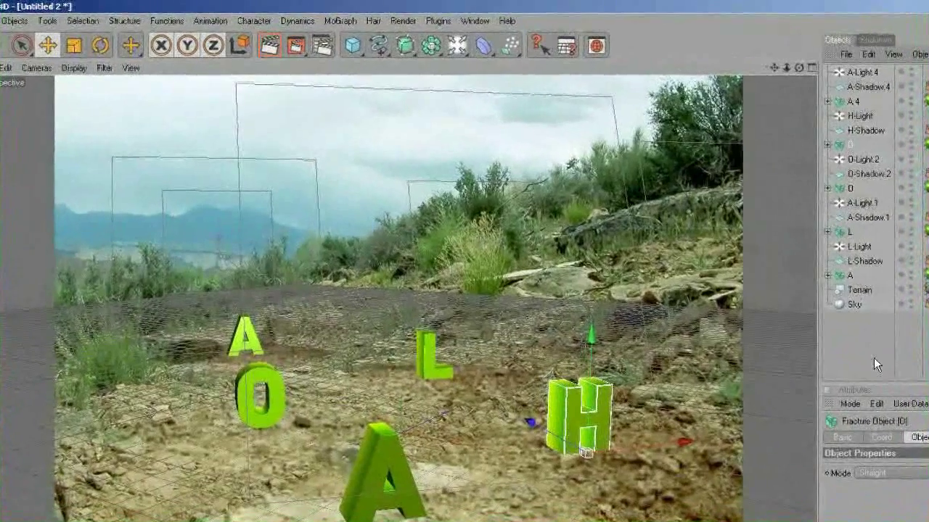
pyautogui.click(859, 206)
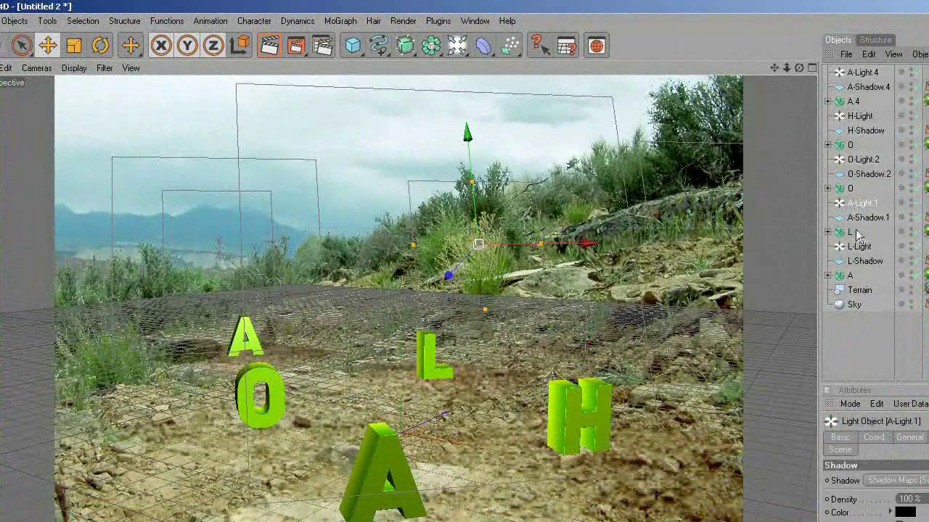
pyautogui.click(861, 217)
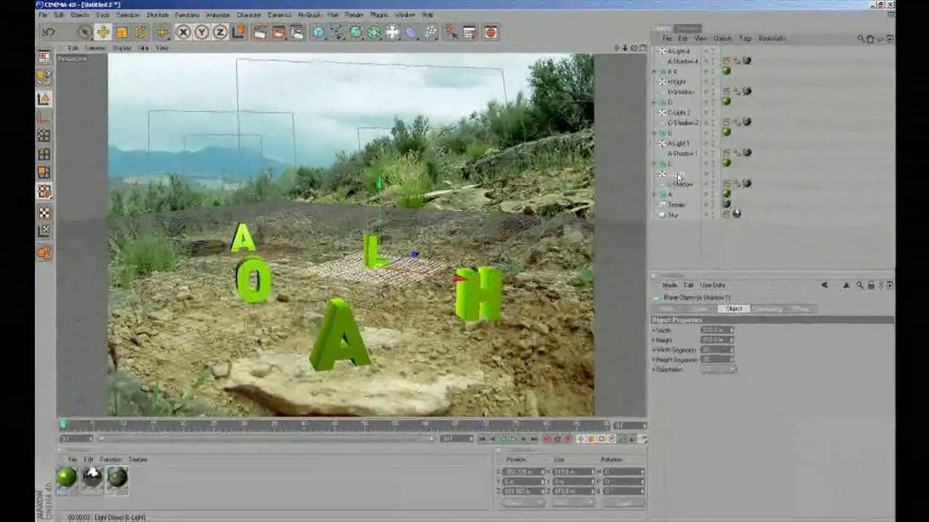
pyautogui.click(856, 246)
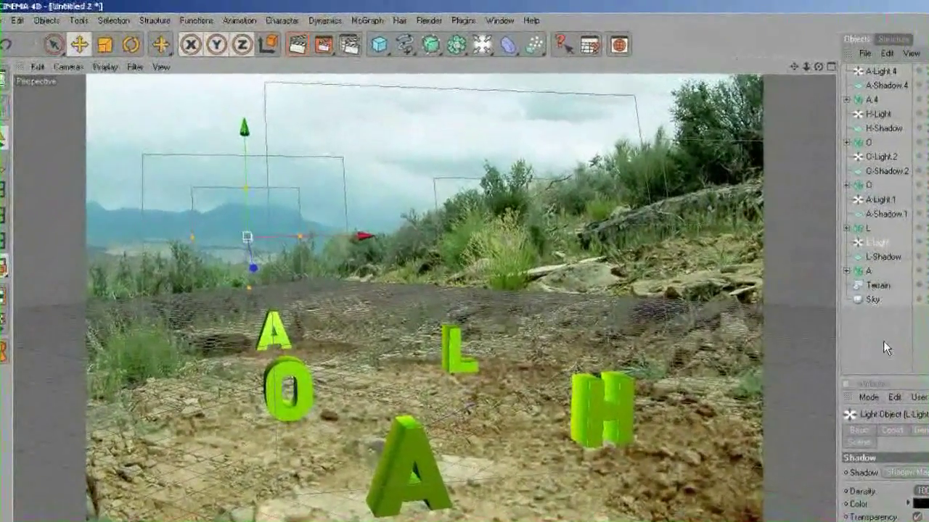
pyautogui.click(883, 341)
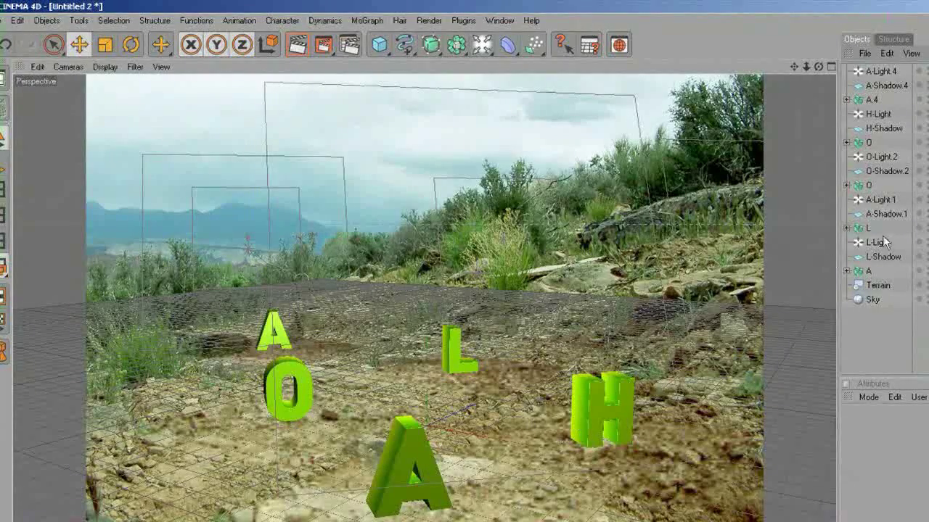
# Rotate the A letter at the back of the scene slightly about its vertical axis
pyautogui.click(865, 271)
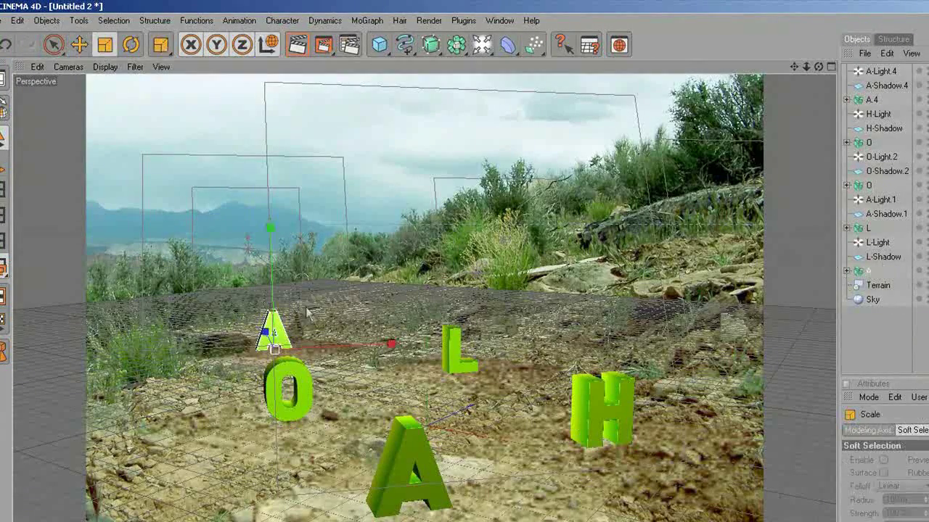
pyautogui.press('r')
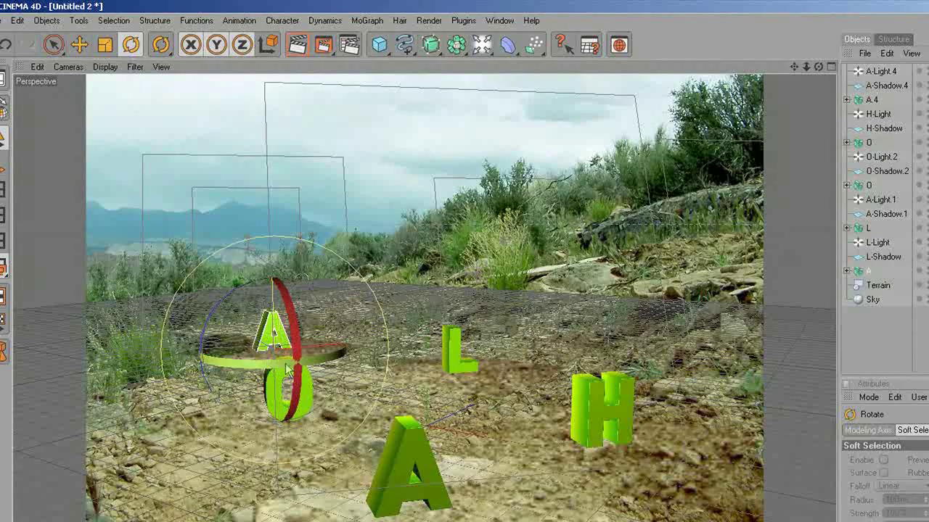
# Rotate the L letter about its vertical axis and scale it up slightly
pyautogui.click(868, 229)
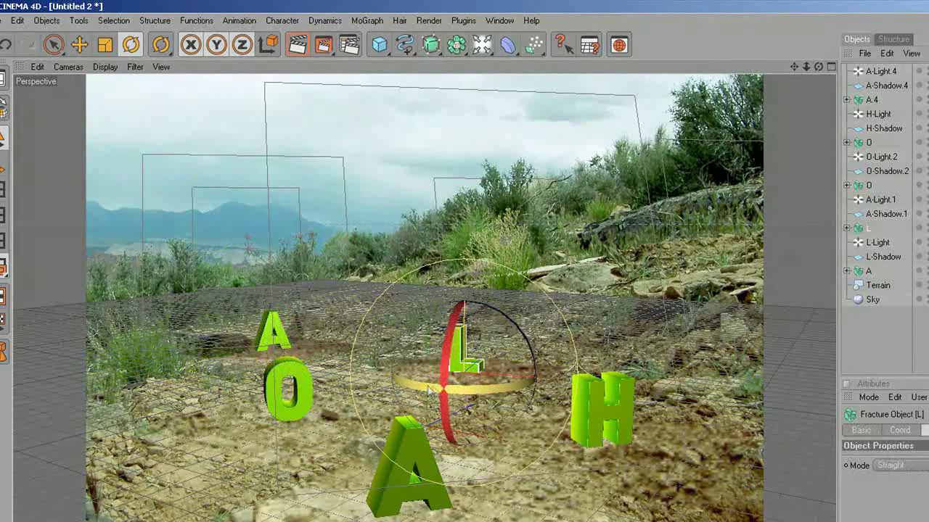
pyautogui.press('t')
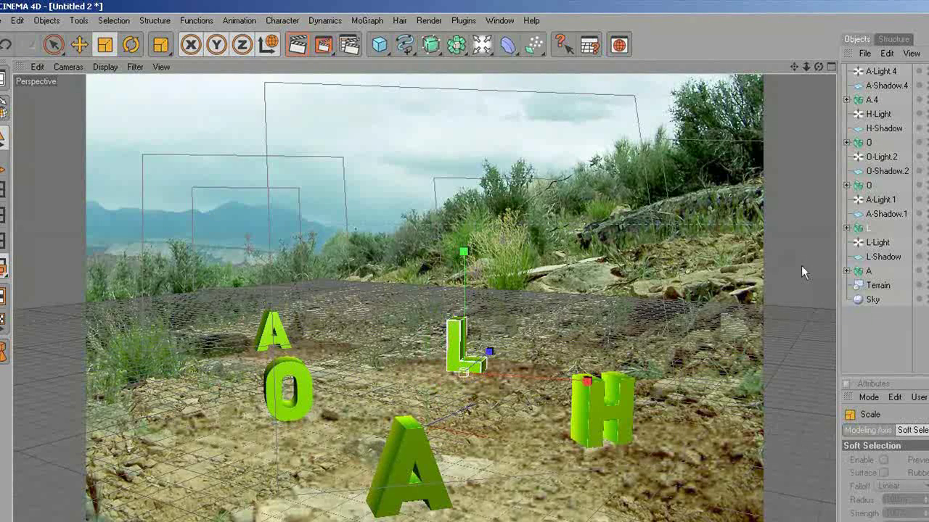
# Rotate the O letter about its vertical axis and move it closer to the foreground A
pyautogui.click(869, 186)
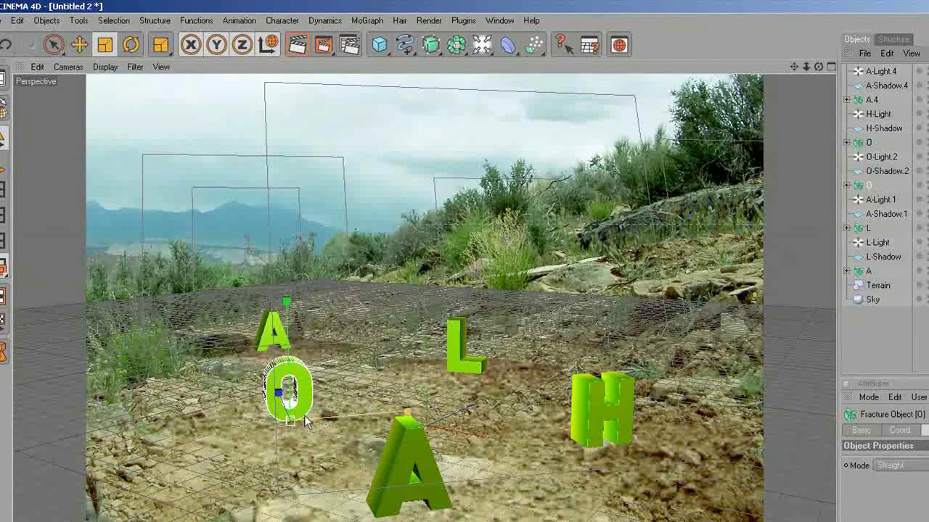
pyautogui.moveTo(289, 392)
pyautogui.mouseDown()
pyautogui.moveTo(312, 392)
pyautogui.moveTo(296, 392)
pyautogui.mouseUp()
pyautogui.click(131, 44)
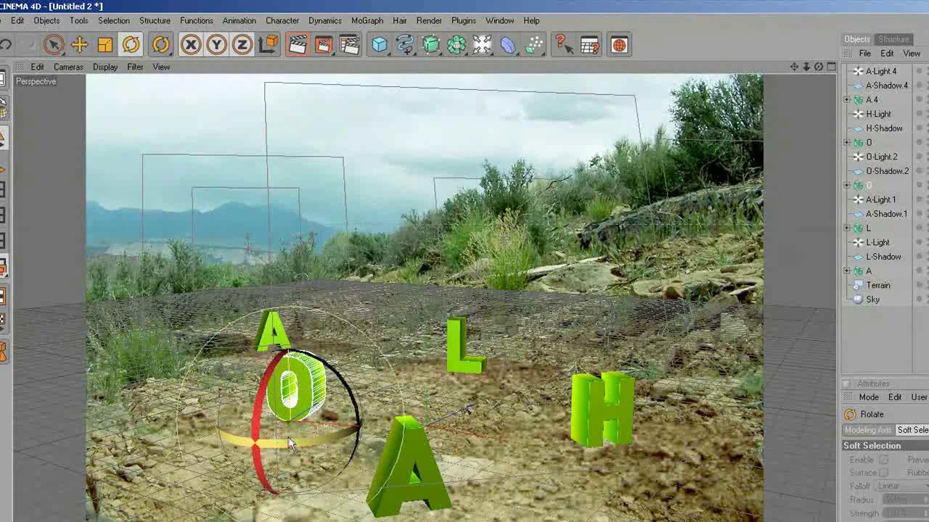
pyautogui.press('e')
pyautogui.moveTo(401, 430); pyautogui.dragTo(431, 432)
pyautogui.moveTo(360, 398); pyautogui.dragTo(346, 403)
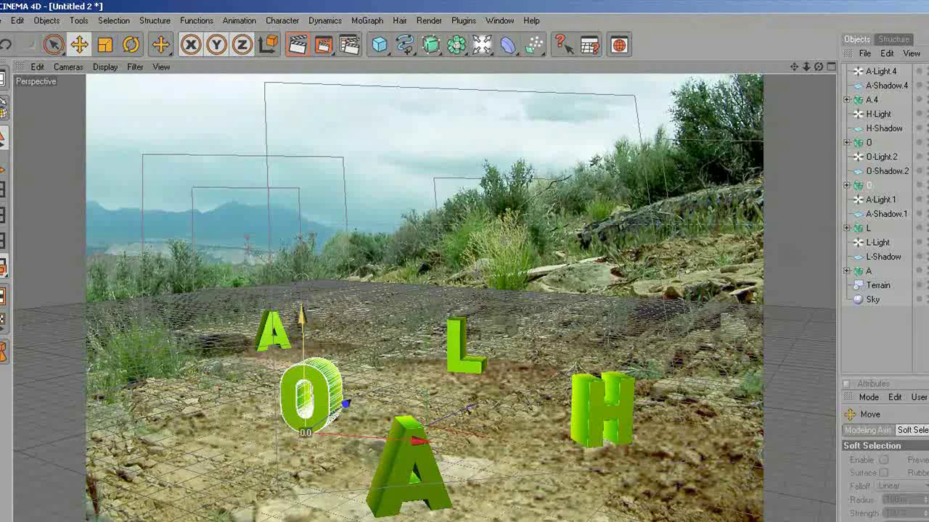
# Rename the H letter's fracture object as H and rotate the letter about its vertical axis
pyautogui.click(867, 143)
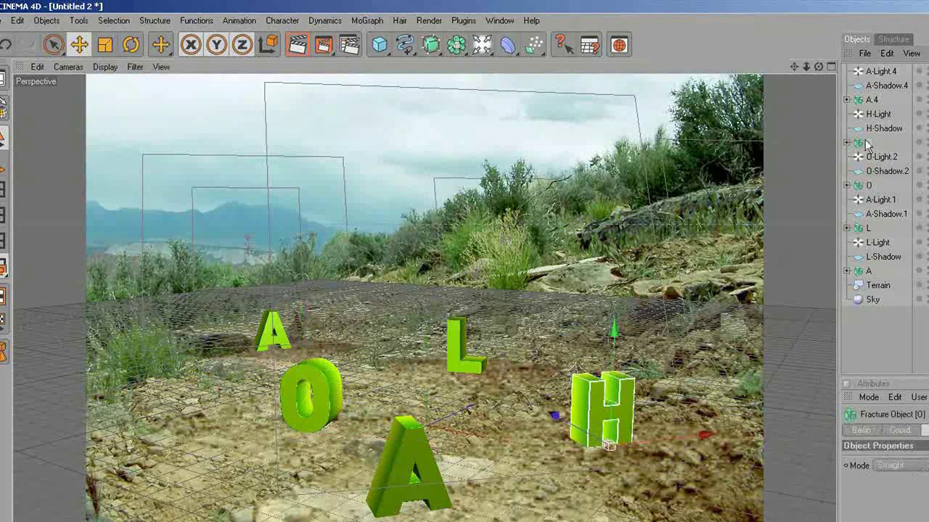
pyautogui.doubleClick(870, 143)
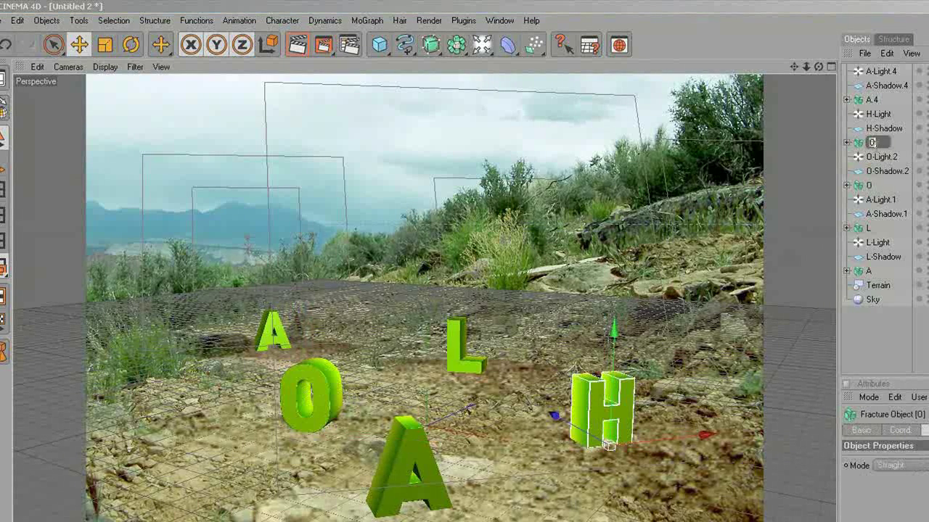
pyautogui.write('H')
pyautogui.press('Return')
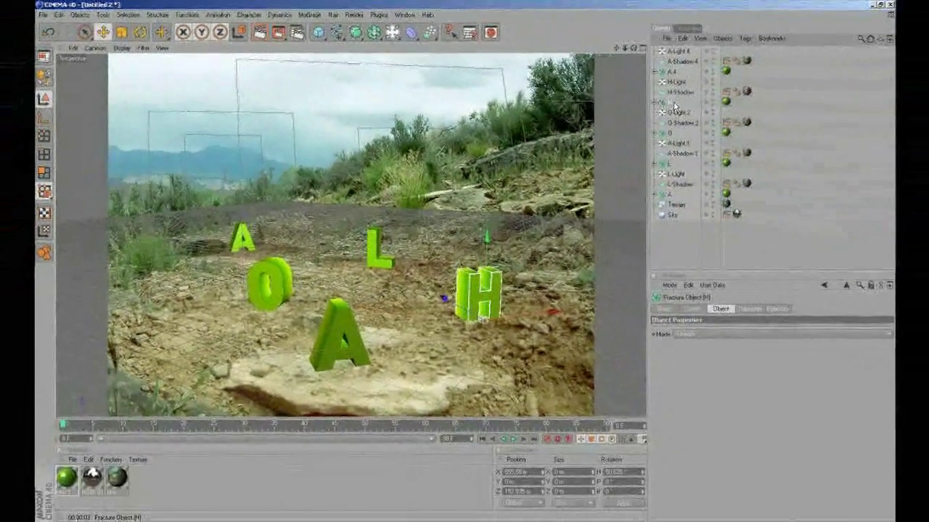
pyautogui.press('r')
pyautogui.moveTo(501, 356); pyautogui.dragTo(450, 337)
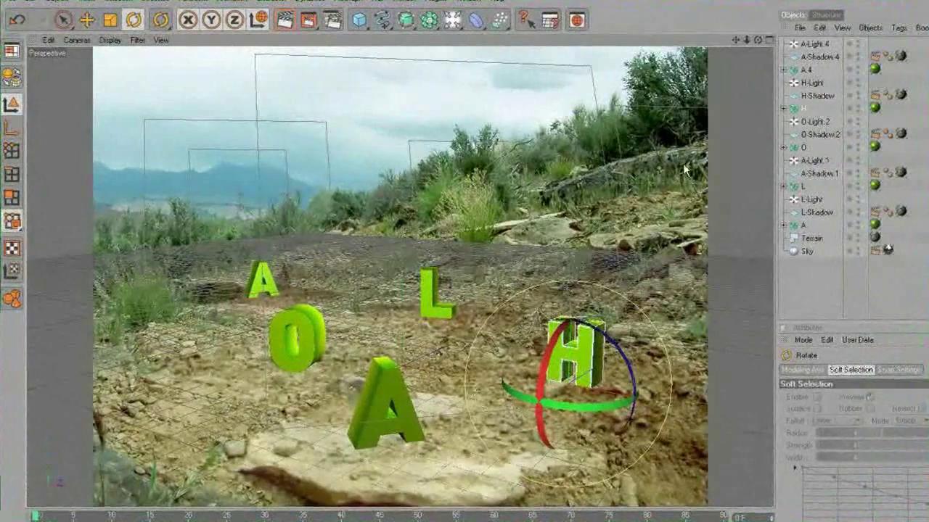
# Move the foreground A letter together with A-Light.4 and A-Shadow.4 slightly to the right and toward the camera
pyautogui.click(805, 69)
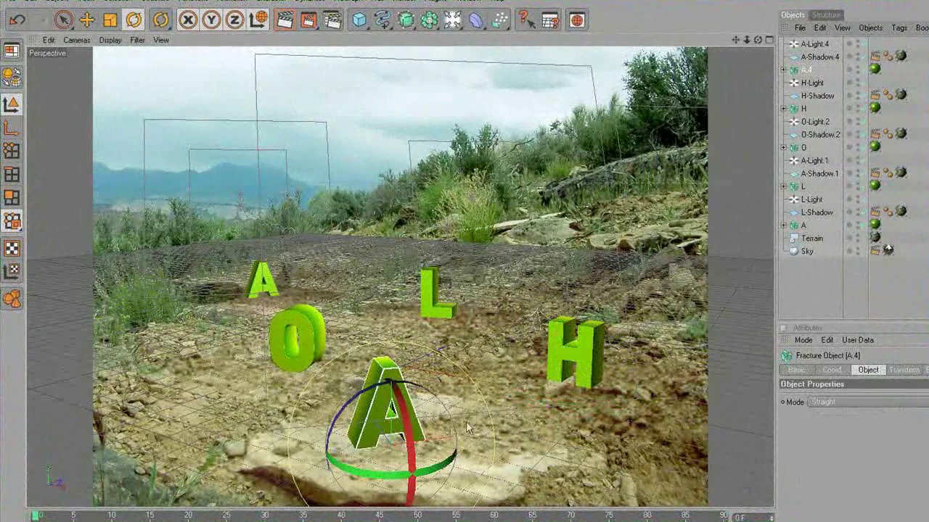
pyautogui.press('e')
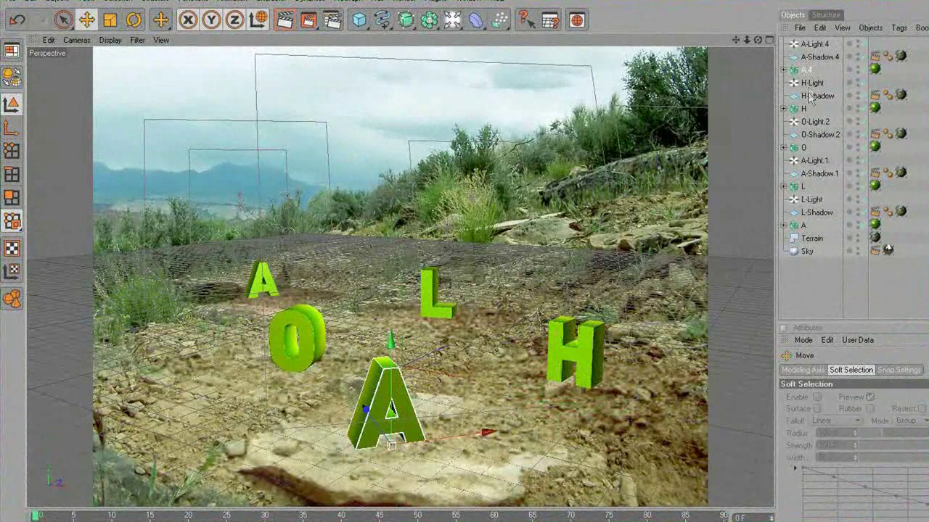
pyautogui.click(821, 57)
pyautogui.click(823, 45)
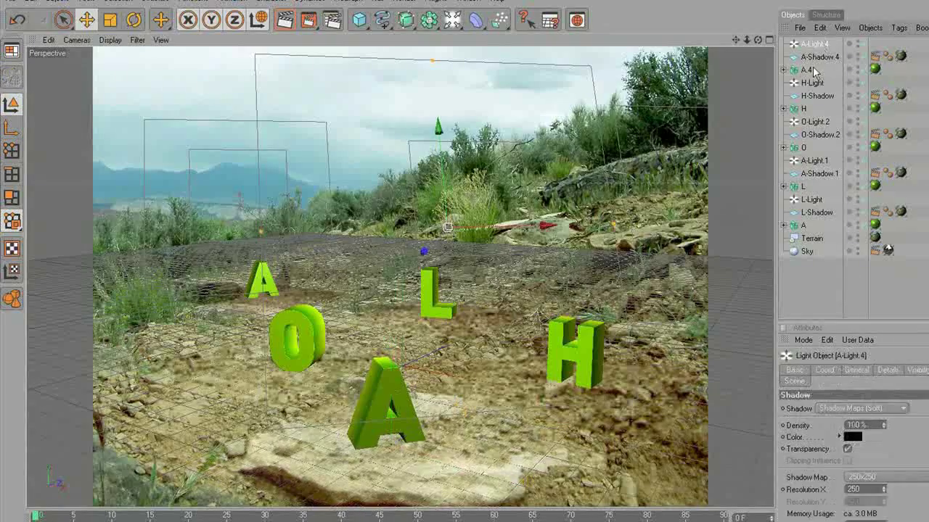
pyautogui.keyDown('shift'); pyautogui.click(814, 69); pyautogui.keyUp('shift')
pyautogui.moveTo(479, 390); pyautogui.dragTo(495, 394)
pyautogui.moveTo(406, 377); pyautogui.dragTo(431, 390)
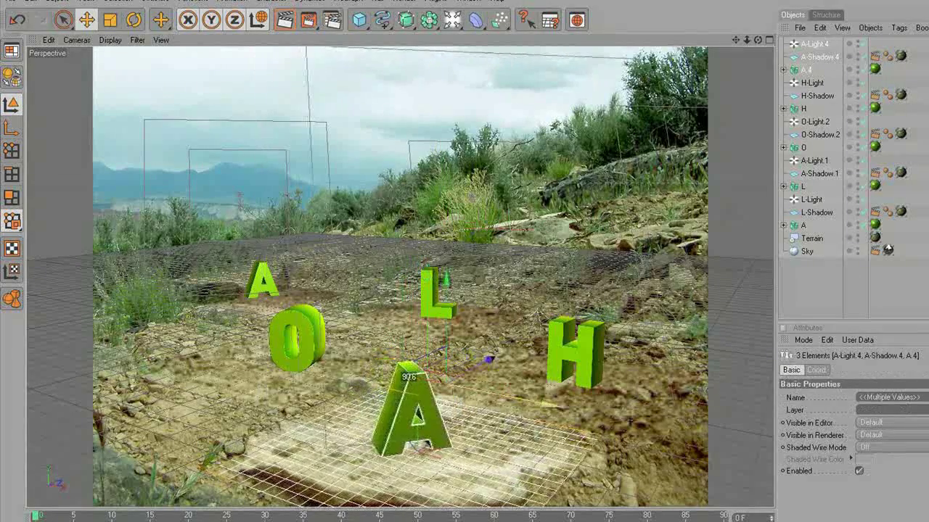
# Rotate the foreground A letter about its vertical axis and preview-render a region covering all the letters
pyautogui.click(806, 69)
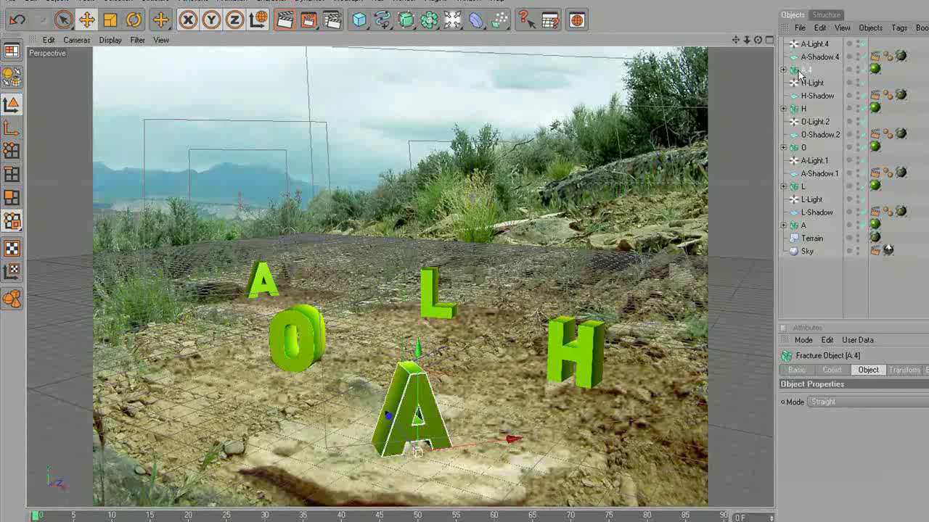
pyautogui.press('r')
pyautogui.moveTo(435, 484)
pyautogui.mouseDown()
pyautogui.moveTo(375, 485)
pyautogui.moveTo(419, 484)
pyautogui.mouseUp()
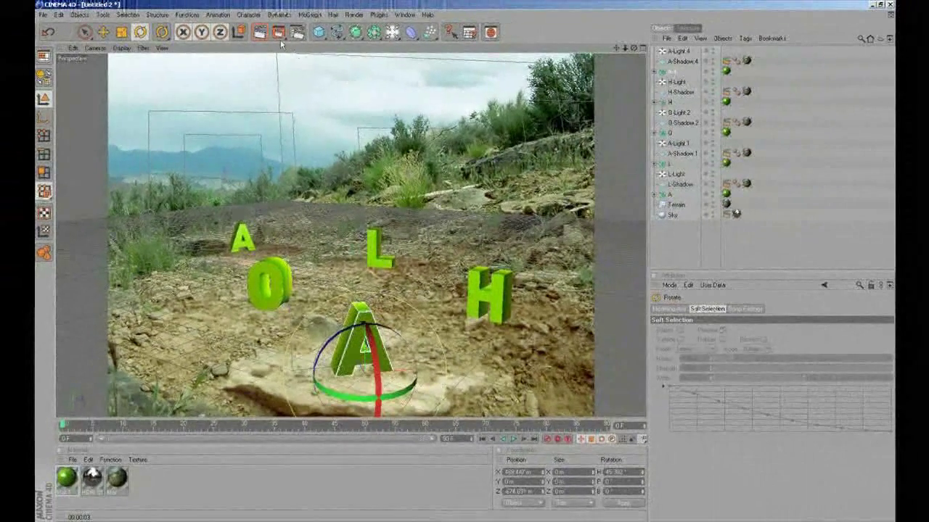
pyautogui.moveTo(311, 25); pyautogui.dragTo(348, 31)
pyautogui.moveTo(216, 189); pyautogui.dragTo(521, 397)
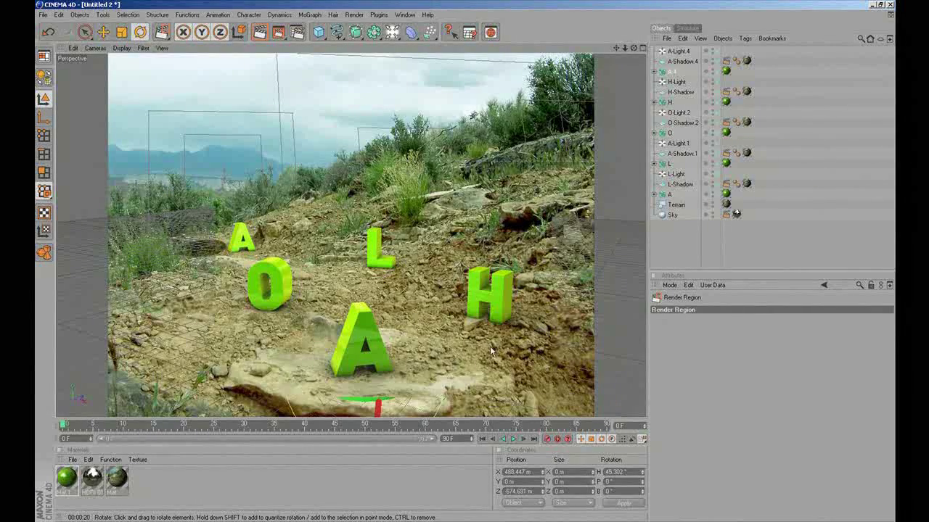
# Change the yellow end of Mat.1's color gradient to a darker yellow-green, RGB 190, 219, 0
pyautogui.doubleClick(75, 480)
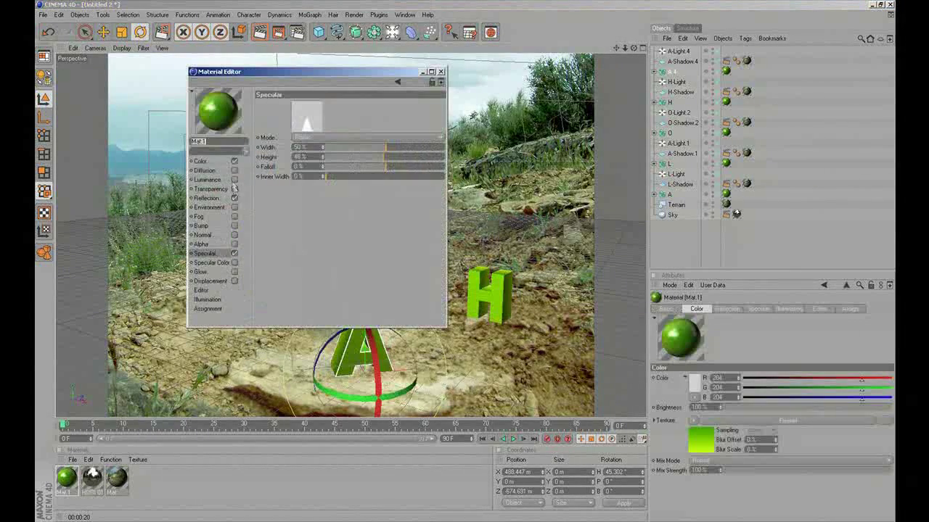
pyautogui.click(215, 161)
pyautogui.click(319, 165)
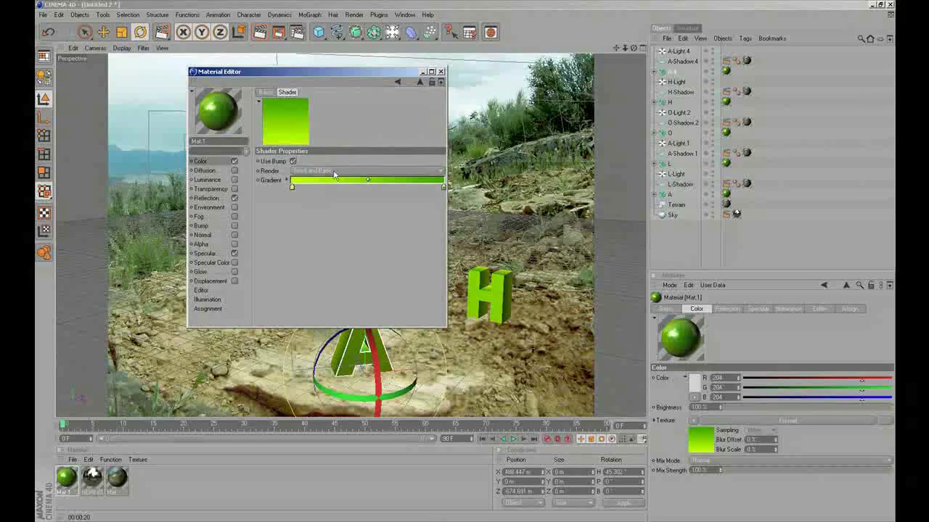
pyautogui.doubleClick(292, 187)
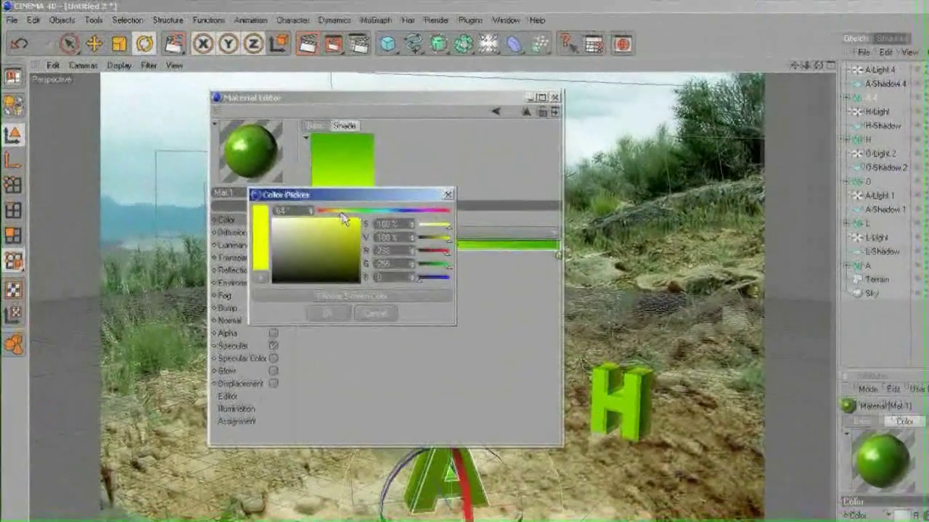
pyautogui.moveTo(341, 214); pyautogui.dragTo(344, 214)
pyautogui.click(360, 227)
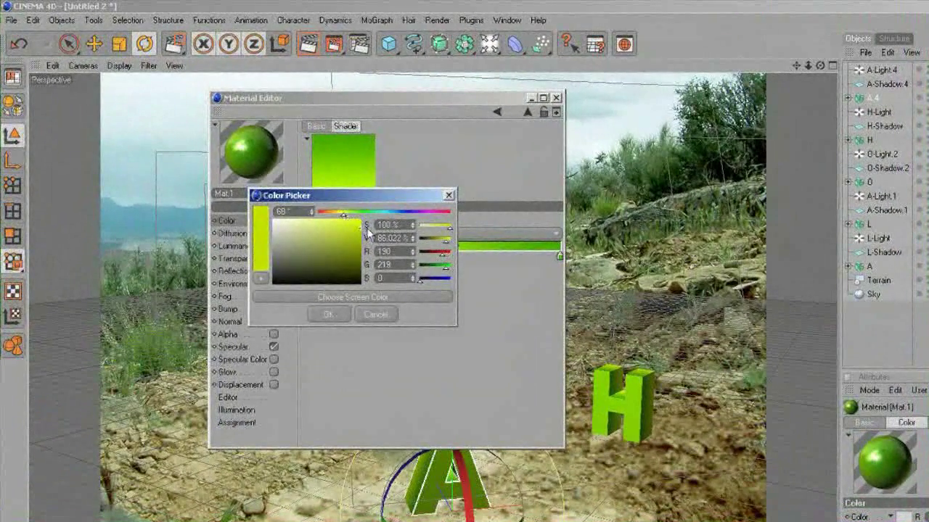
pyautogui.press('Return')
# Set the green Mat.1 material's reflection brightness and mix strength to 10%, and deselect the foreground A letter
pyautogui.click(235, 270)
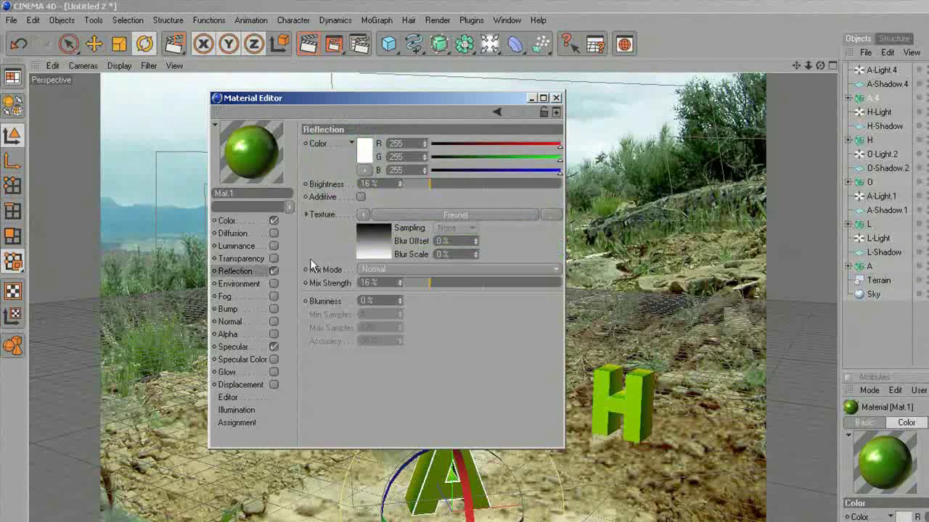
pyautogui.write('10')
pyautogui.doubleClick(370, 184)
pyautogui.write('10')
pyautogui.press('Return')
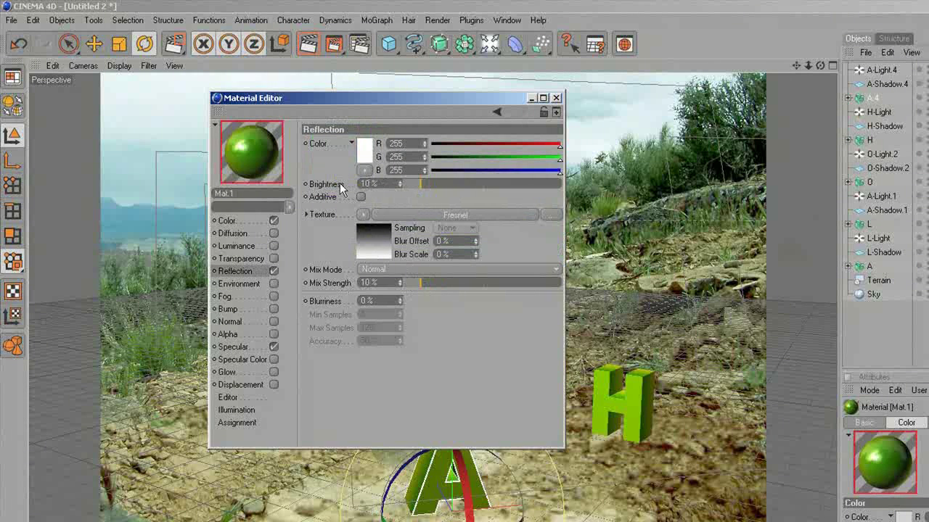
pyautogui.click(557, 99)
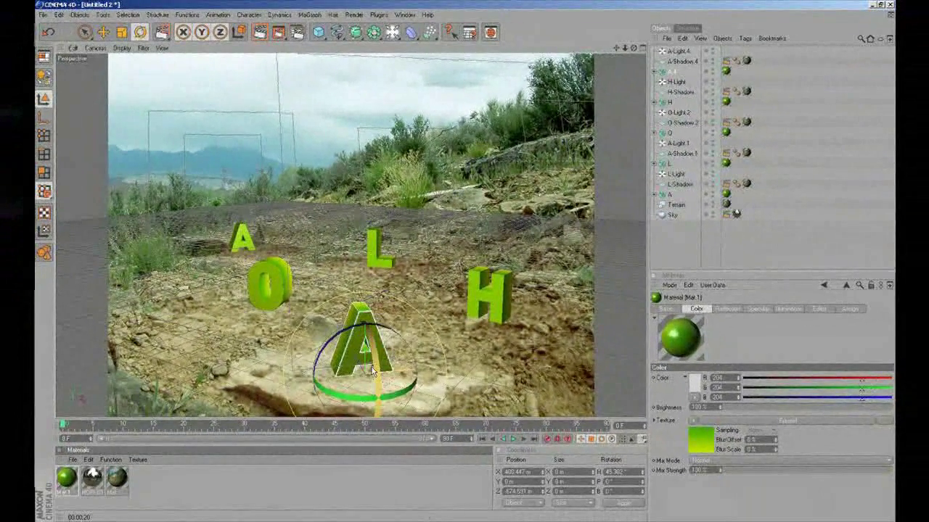
pyautogui.click(589, 352)
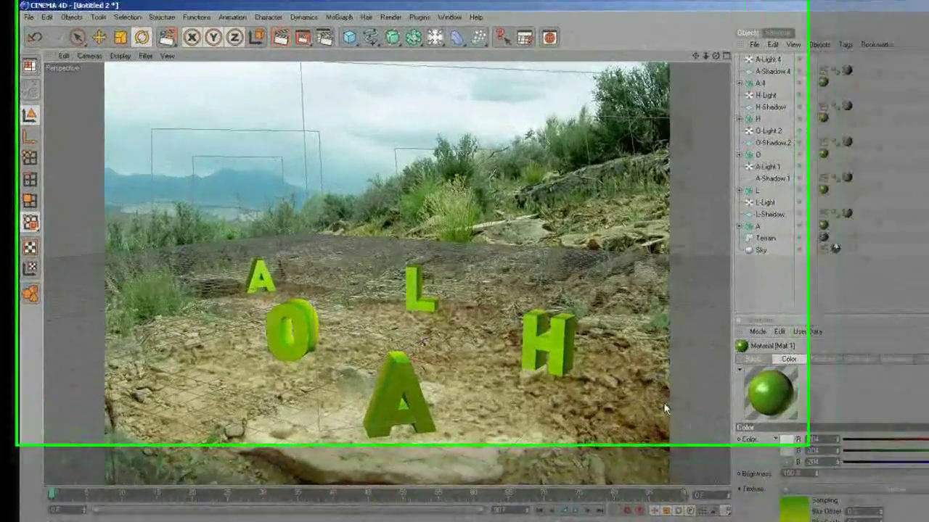
# Set the render output size to the 1440 x 900 screen preset
pyautogui.click(301, 34)
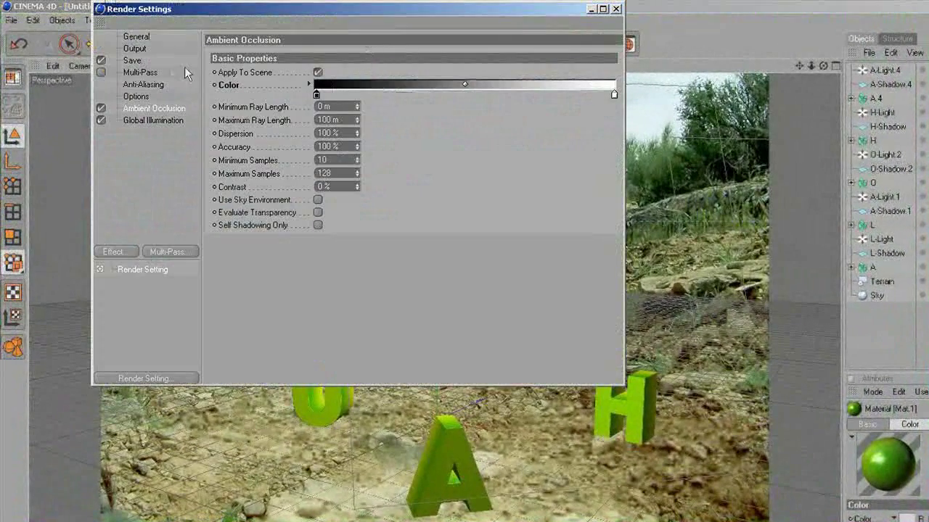
pyautogui.click(134, 48)
pyautogui.click(219, 54)
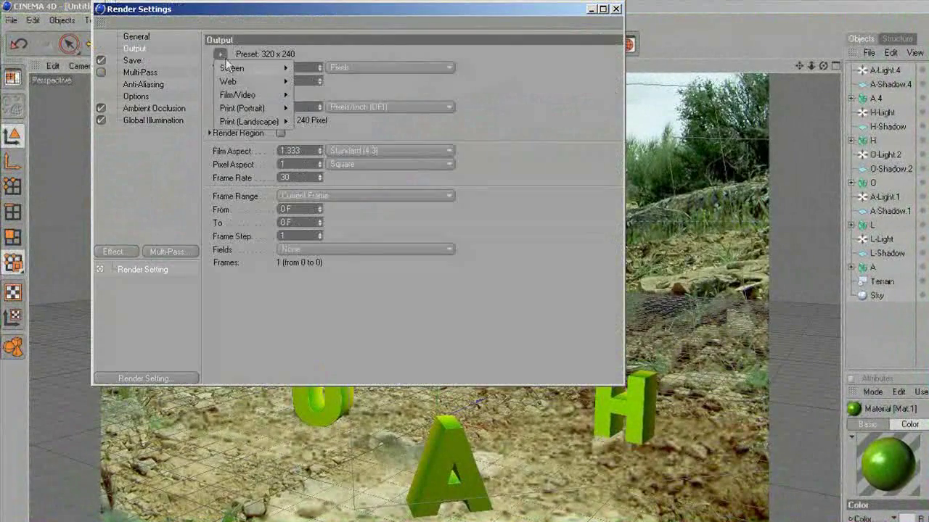
pyautogui.moveTo(232, 67)
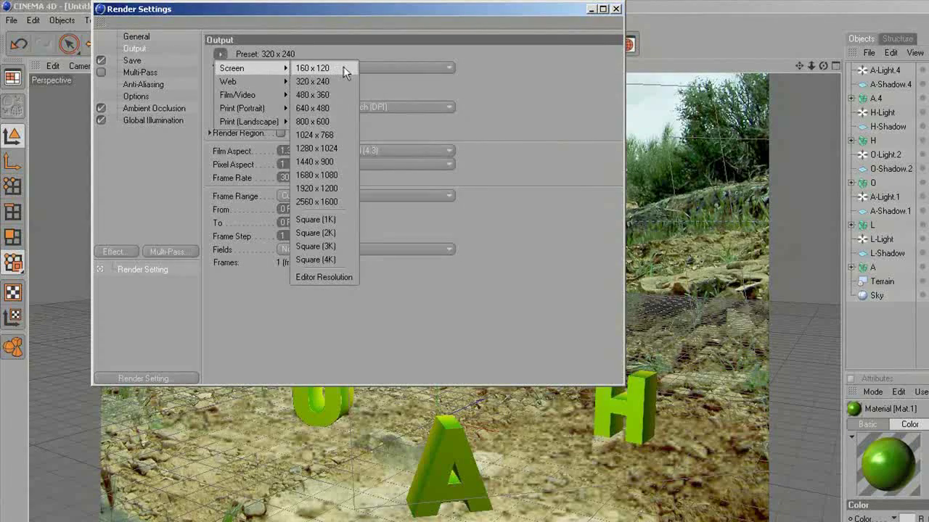
pyautogui.click(333, 162)
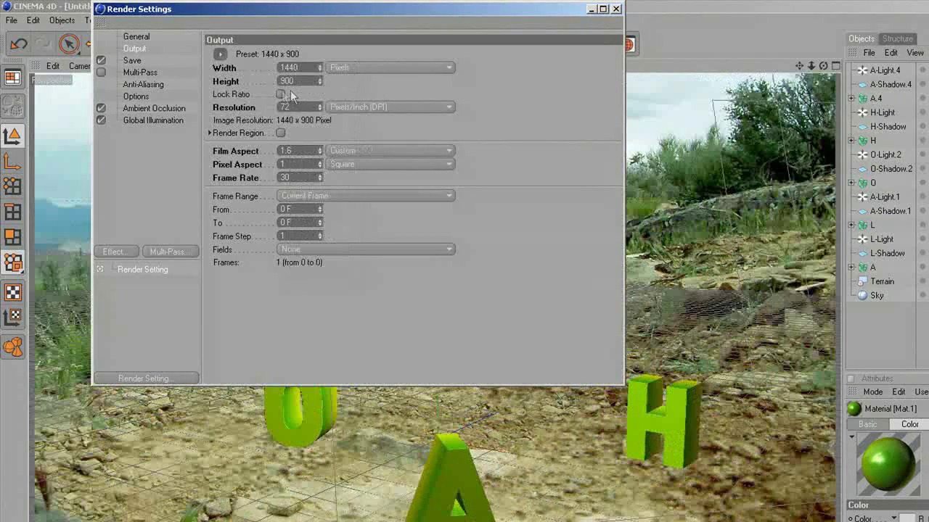
# Set the render's save file to TERRAIN-to-psd in the 3D TEXT folder
pyautogui.click(132, 61)
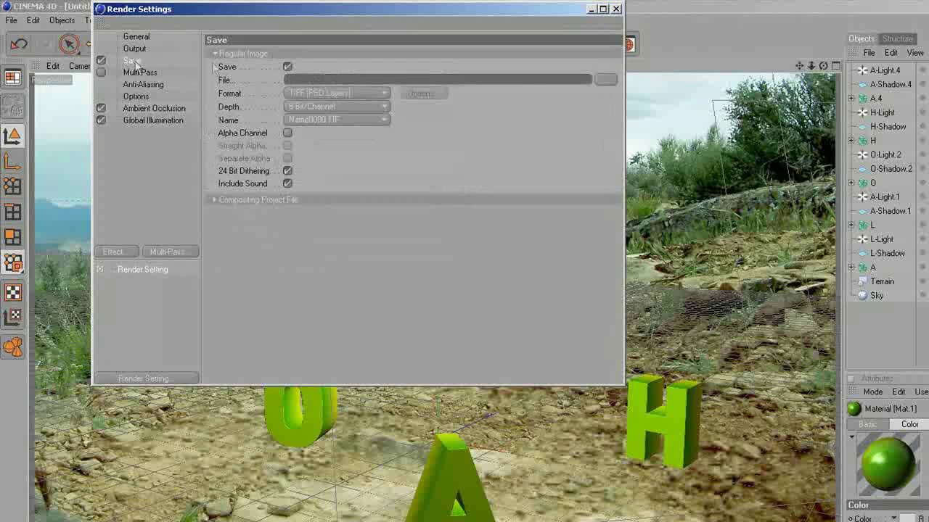
pyautogui.click(605, 80)
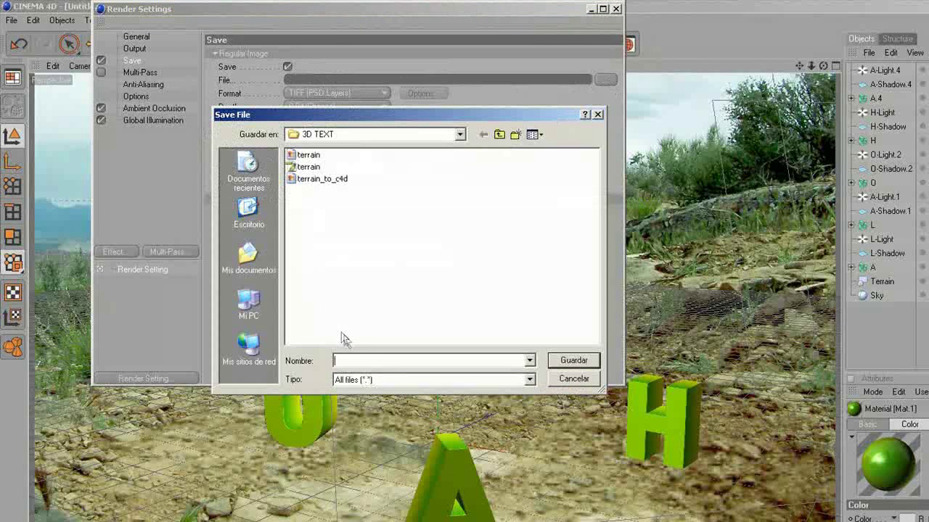
pyautogui.write('TERRA')
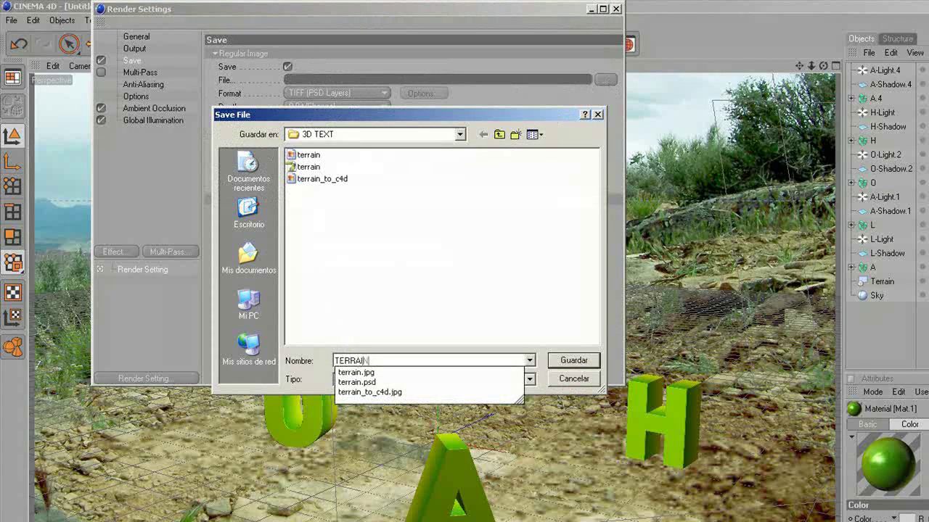
pyautogui.write('IN-to-psd')
pyautogui.press('Return')
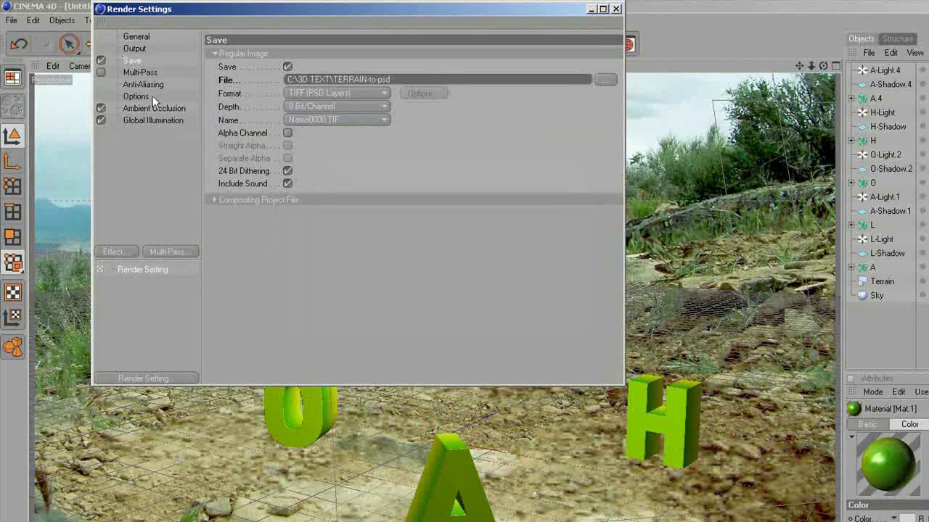
# Set the Global Illumination irradiance cache's Stochastic Samples and Record Density to Medium
pyautogui.click(142, 71)
pyautogui.click(134, 108)
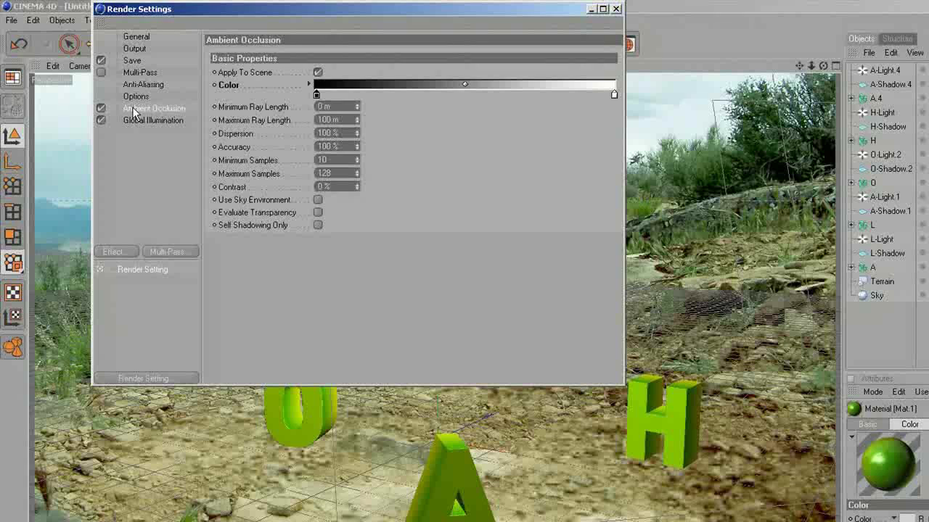
pyautogui.click(139, 120)
pyautogui.click(359, 85)
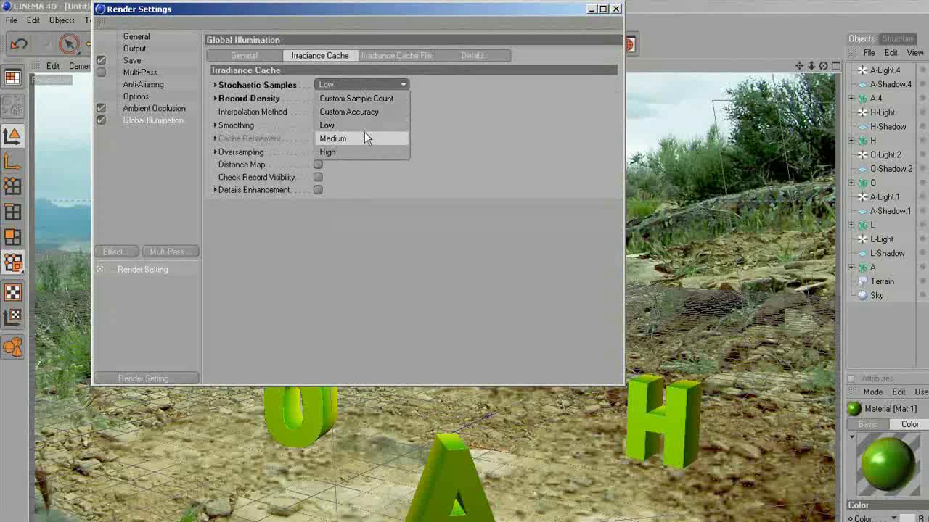
pyautogui.click(364, 134)
pyautogui.click(343, 98)
pyautogui.click(340, 152)
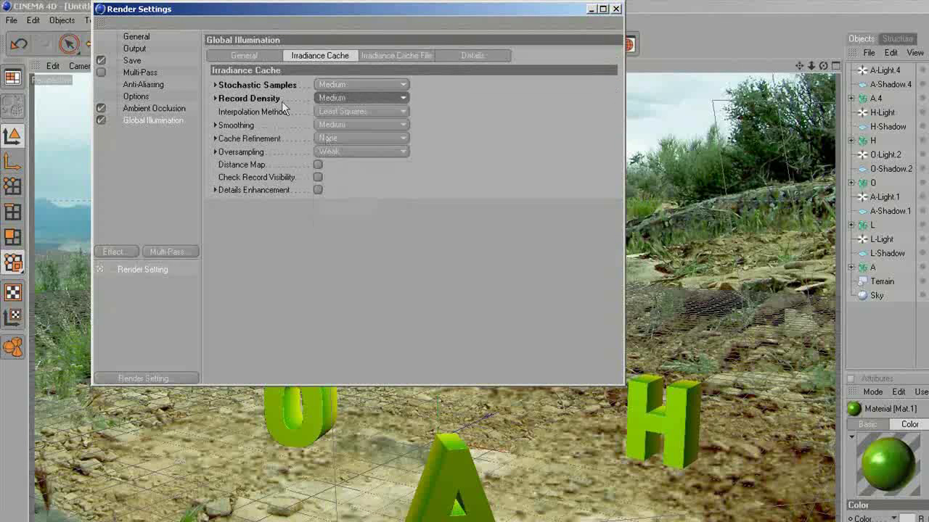
pyautogui.click(247, 57)
# Set anti-aliasing to Best with the Still Image filter and a minimum level of 2x2, and close the render settings
pyautogui.click(136, 95)
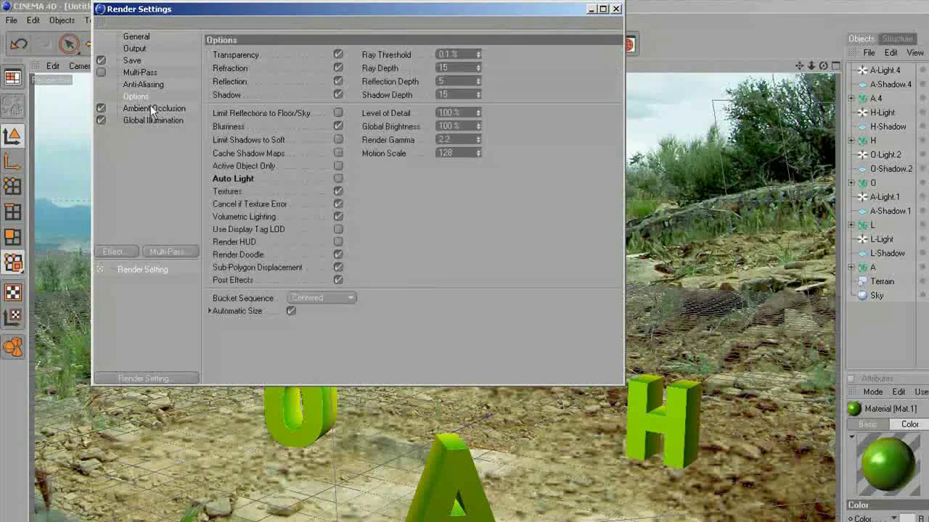
pyautogui.click(146, 84)
pyautogui.click(326, 55)
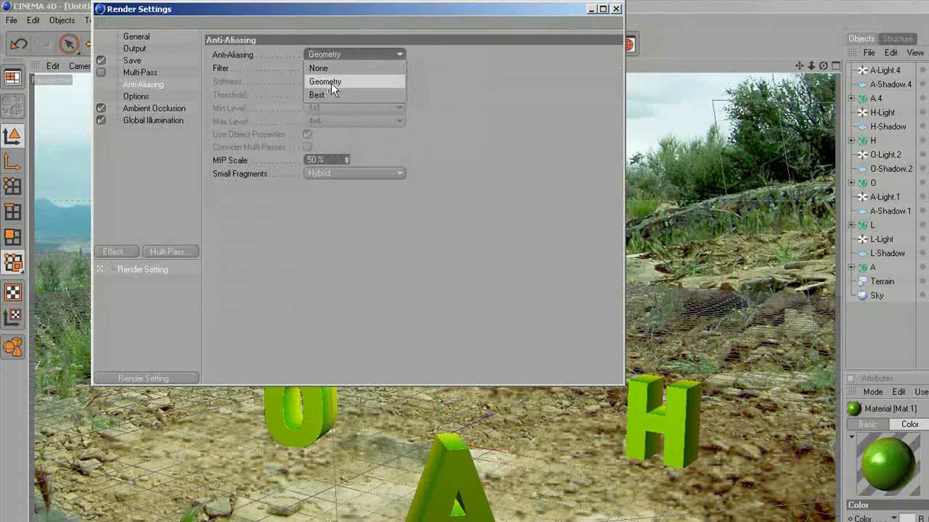
pyautogui.click(331, 95)
pyautogui.click(338, 67)
pyautogui.click(335, 80)
pyautogui.click(328, 108)
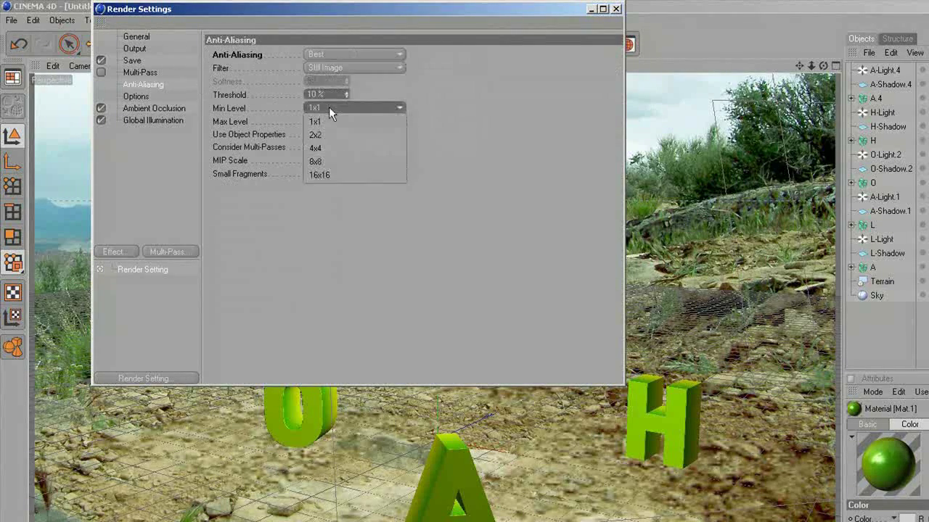
pyautogui.click(332, 137)
pyautogui.click(616, 9)
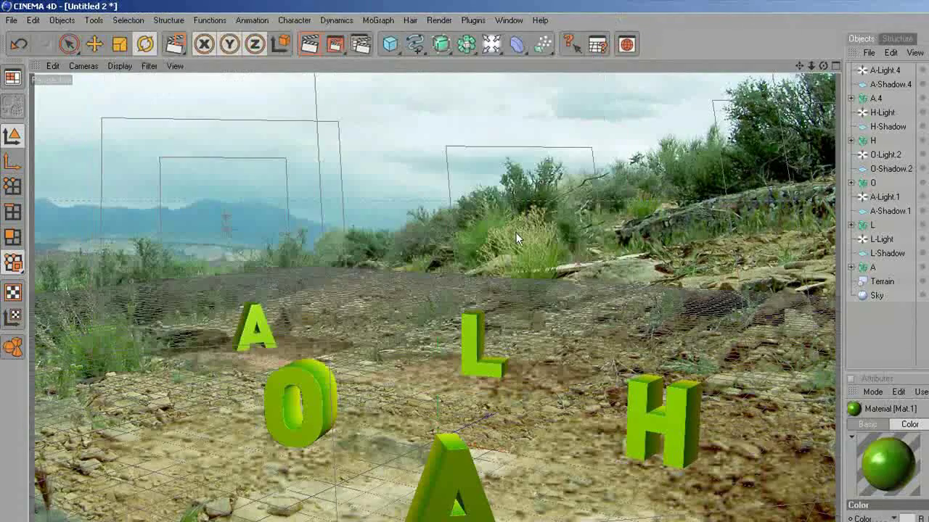
# Render the complete letter scene as the final still image
pyautogui.scroll(-1, 515, 232)
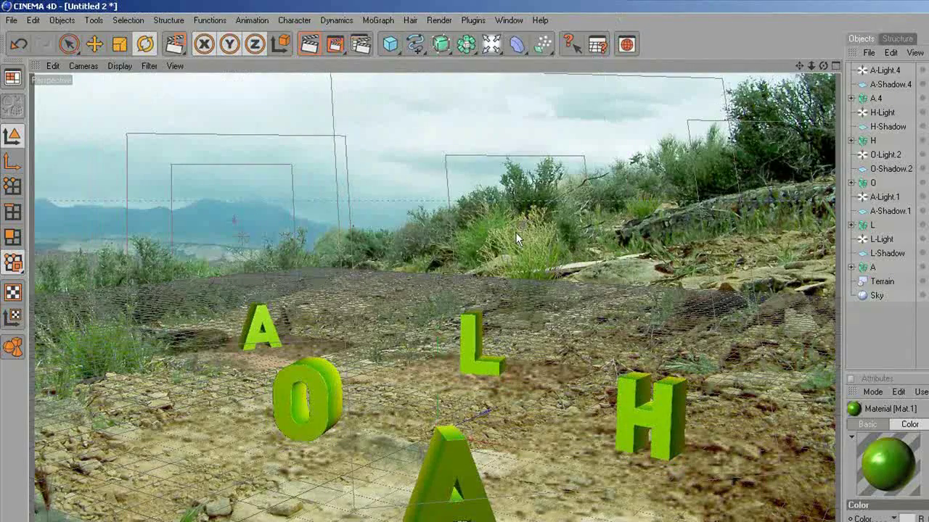
pyautogui.click(335, 48)
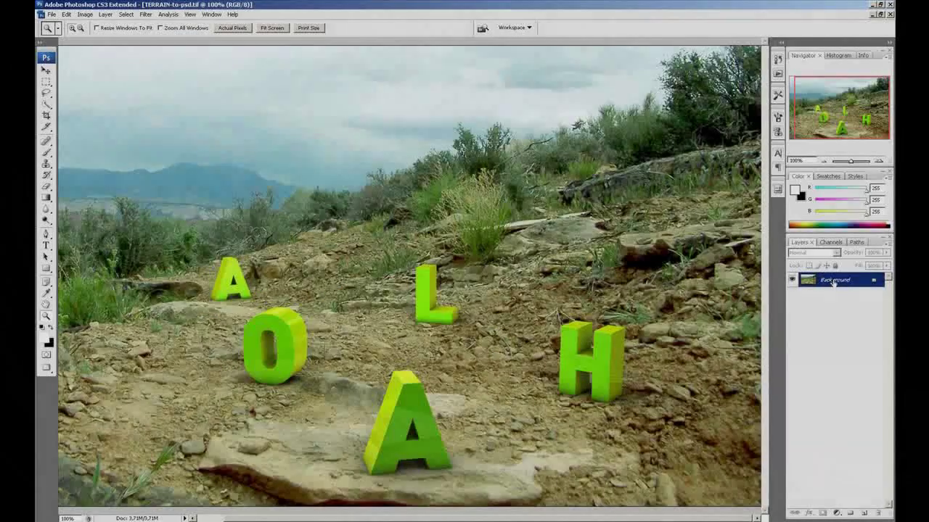
# In Photoshop, duplicate the Background layer of TERRAIN-to-psd.tif as a layer named Main
pyautogui.rightClick(831, 285)
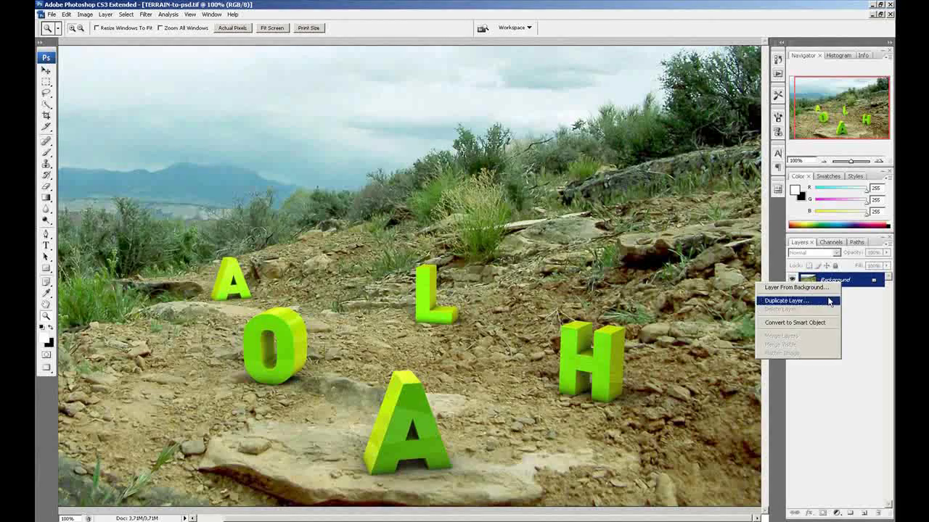
pyautogui.click(831, 301)
pyautogui.write('c')
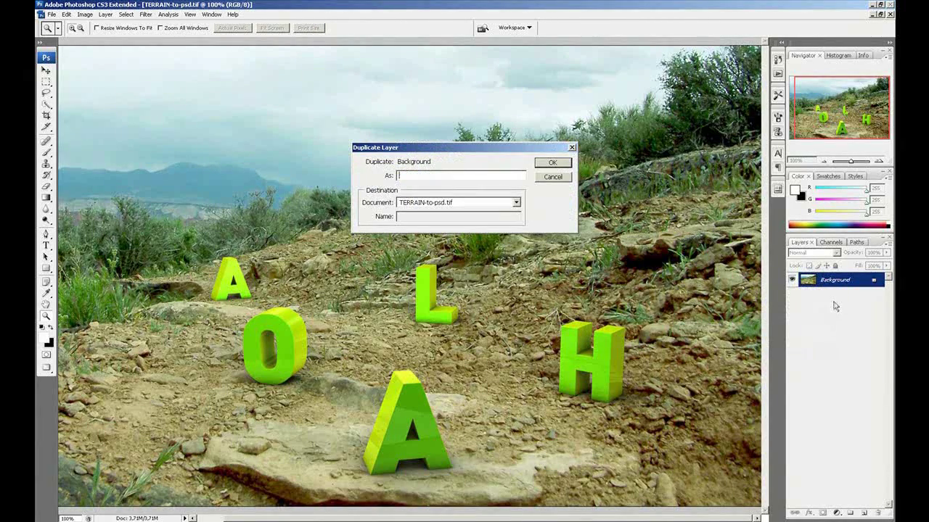
pyautogui.press('Return')
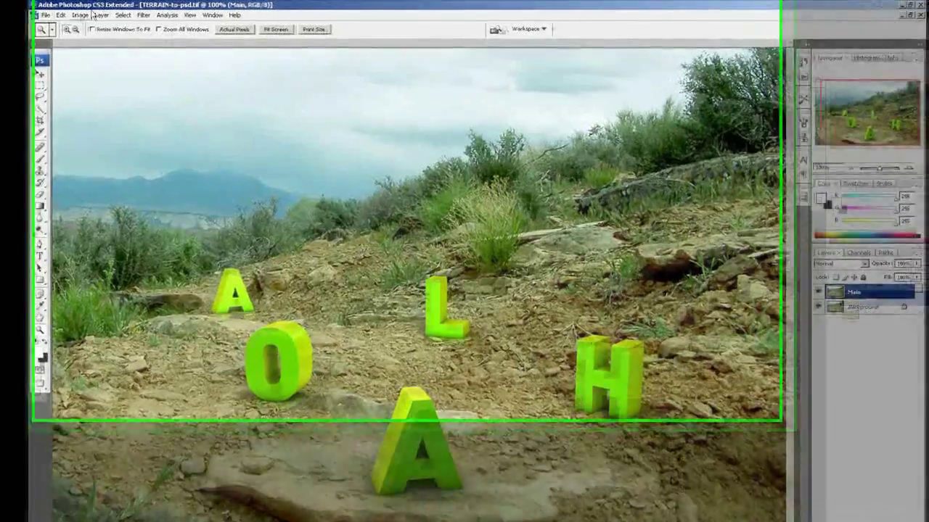
# Apply a Levels adjustment to the Main layer with the white input level set to 242
pyautogui.click(84, 14)
pyautogui.moveTo(94, 39)
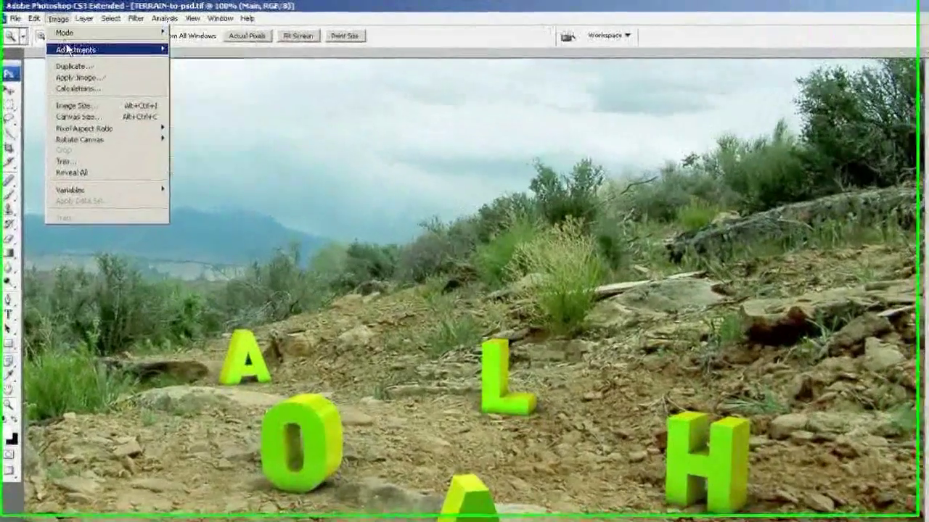
pyautogui.click(195, 50)
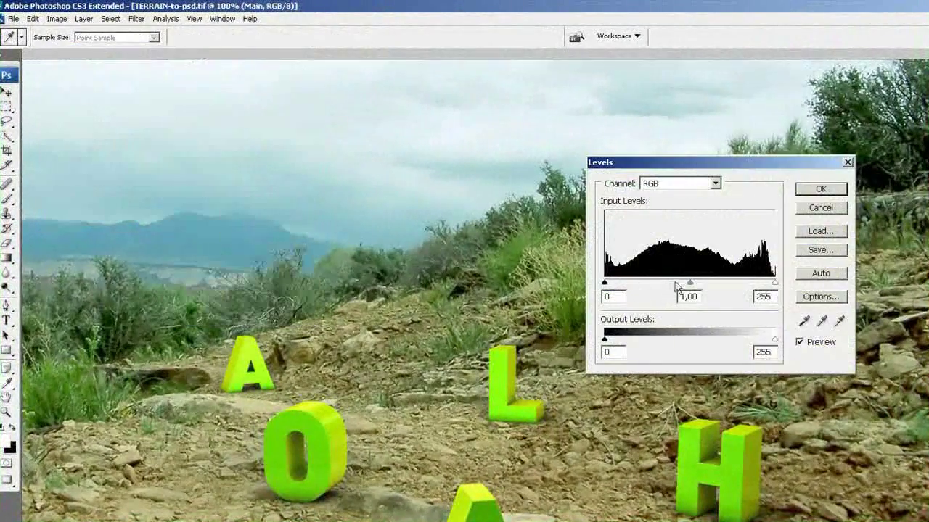
pyautogui.moveTo(690, 283); pyautogui.dragTo(689, 283)
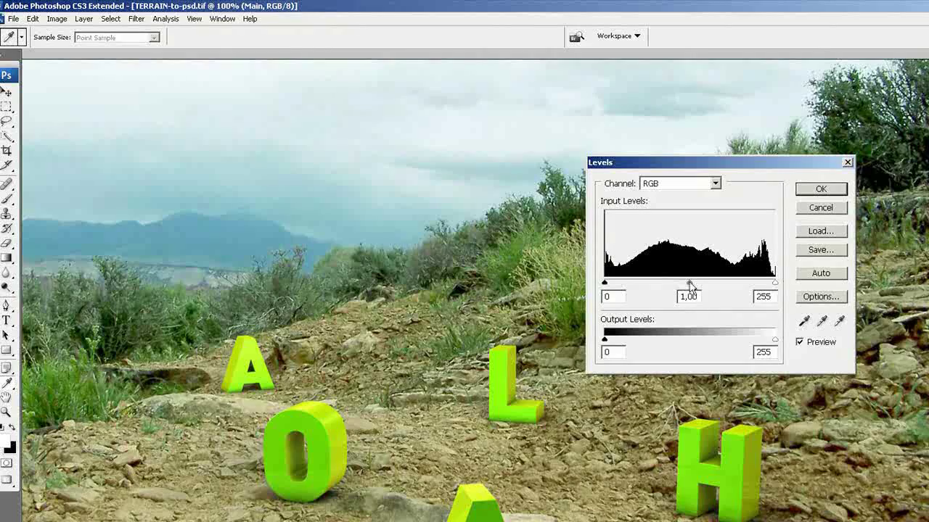
pyautogui.moveTo(775, 287); pyautogui.dragTo(768, 287)
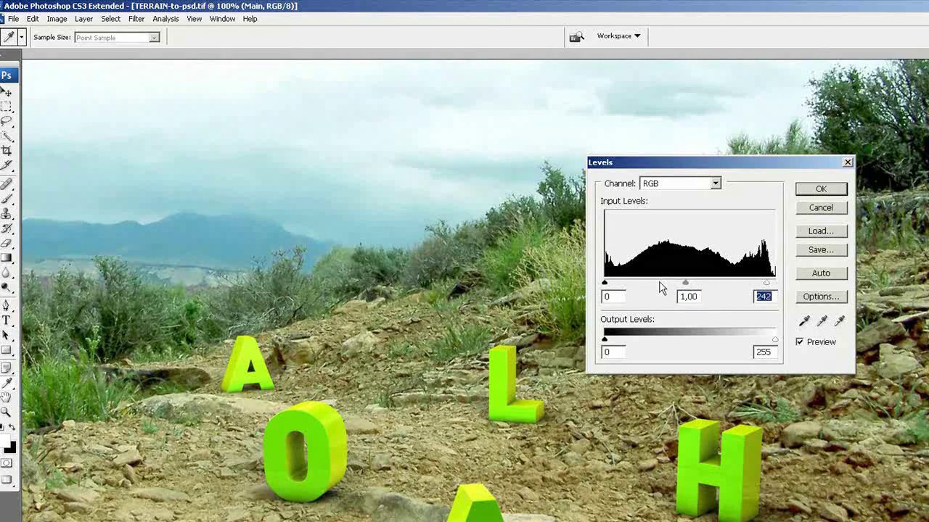
pyautogui.moveTo(610, 284)
pyautogui.mouseDown()
pyautogui.moveTo(621, 284)
pyautogui.moveTo(610, 288)
pyautogui.mouseUp()
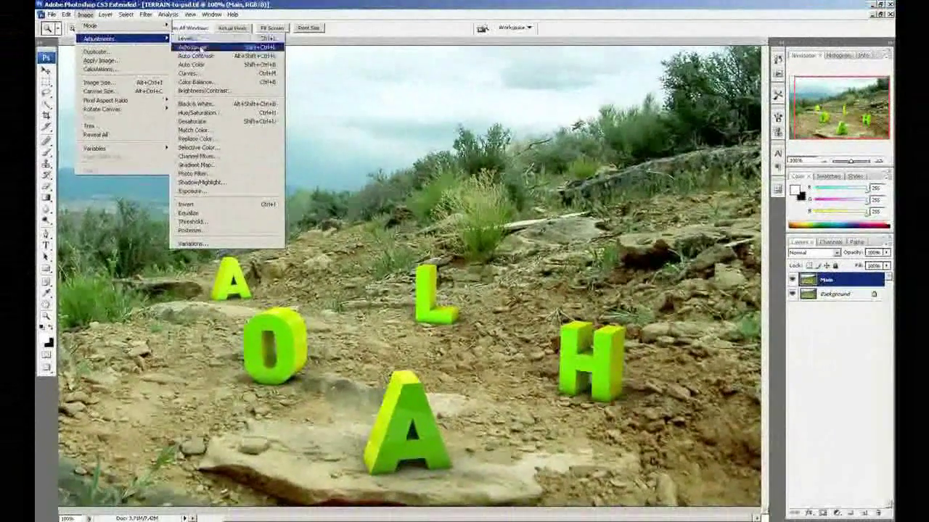
# Start a Curves adjustment on the Main layer and reshape the RGB curve around its midpoint
pyautogui.click(188, 73)
pyautogui.moveTo(539, 221); pyautogui.dragTo(543, 223)
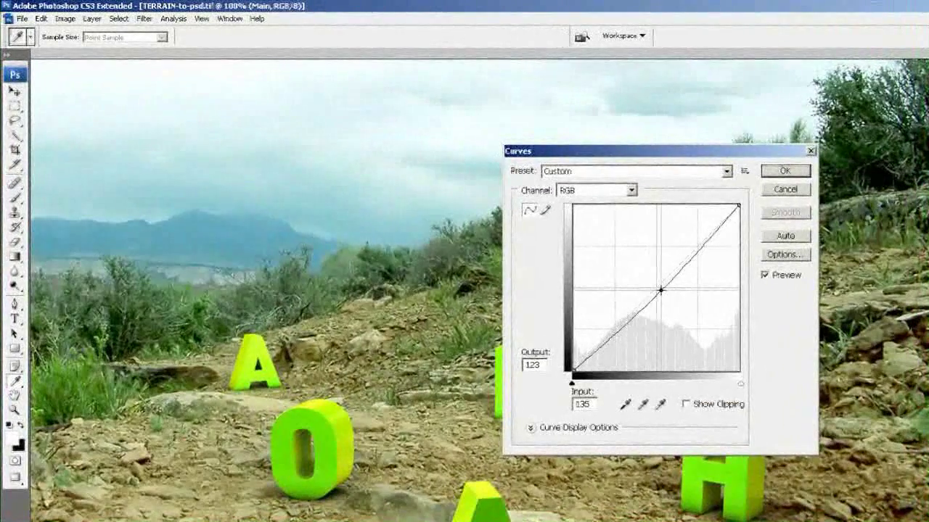
pyautogui.moveTo(660, 290)
pyautogui.mouseDown()
pyautogui.moveTo(653, 289)
pyautogui.moveTo(674, 295)
pyautogui.moveTo(642, 288)
pyautogui.moveTo(663, 296)
pyautogui.moveTo(647, 283)
pyautogui.moveTo(666, 294)
pyautogui.moveTo(646, 283)
pyautogui.moveTo(674, 283)
pyautogui.mouseUp()
# Adjust the Red, Green and Blue channel curves to give the photo a greener tint, and apply the Curves adjustment
pyautogui.click(599, 191)
pyautogui.click(599, 216)
pyautogui.click(595, 190)
pyautogui.click(577, 224)
pyautogui.click(594, 190)
pyautogui.click(609, 237)
pyautogui.press('Return')
pyautogui.press('z')
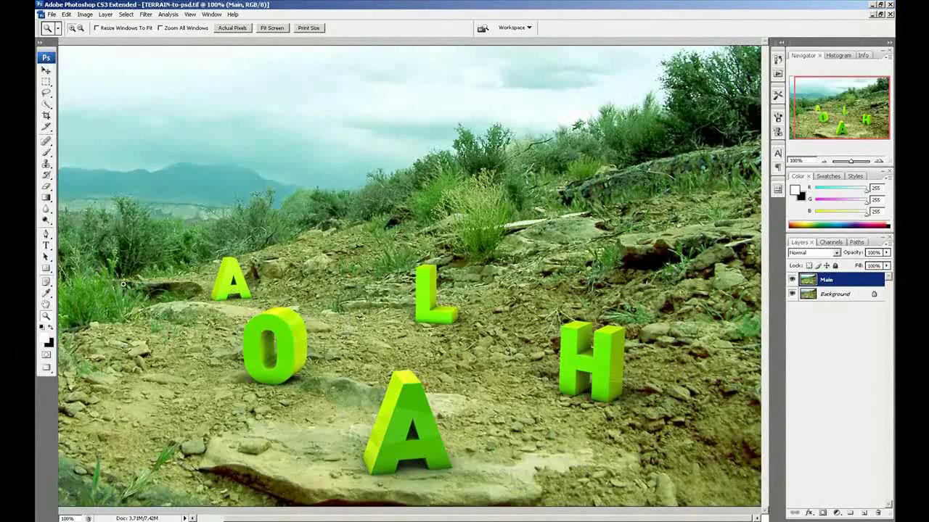
# Darken the ground around the bases of all five letters on the Main layer with the Burn Tool
pyautogui.click(45, 220)
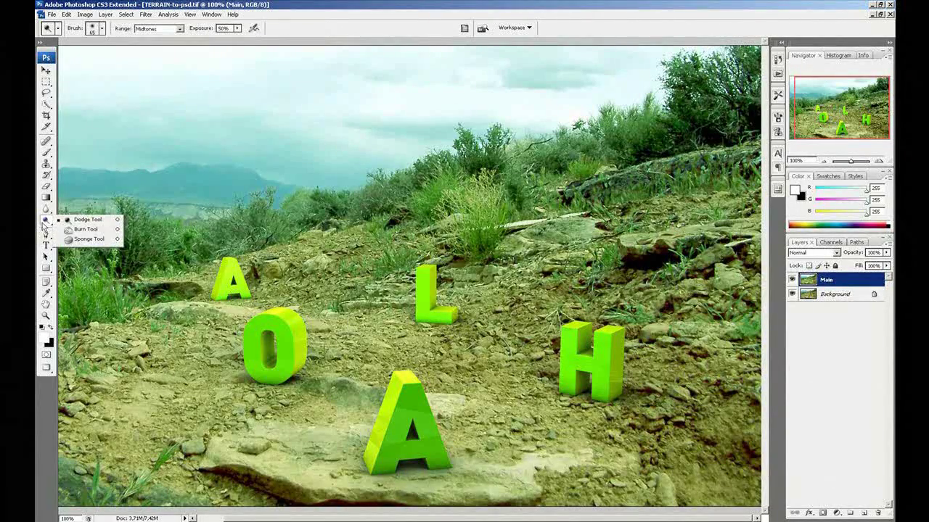
pyautogui.click(46, 215)
pyautogui.click(85, 230)
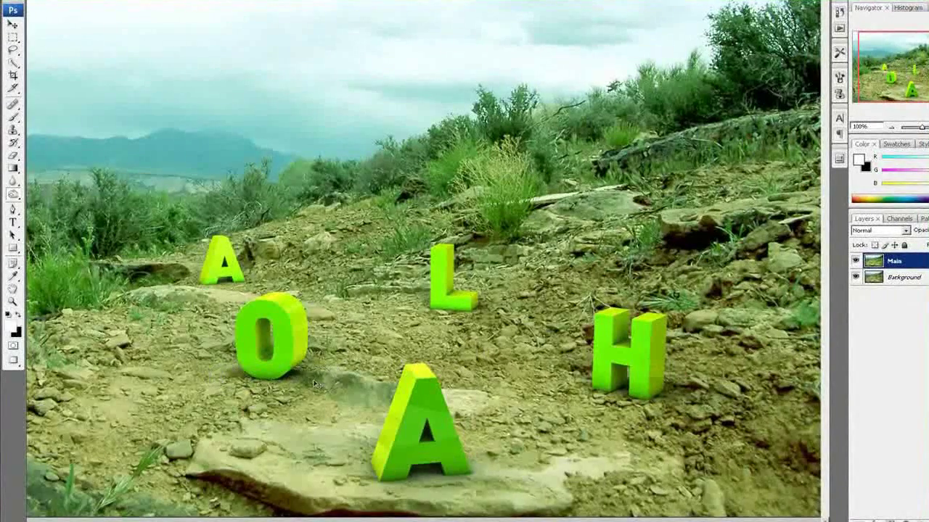
pyautogui.moveTo(315, 383); pyautogui.dragTo(356, 366)
pyautogui.moveTo(259, 386); pyautogui.dragTo(221, 383)
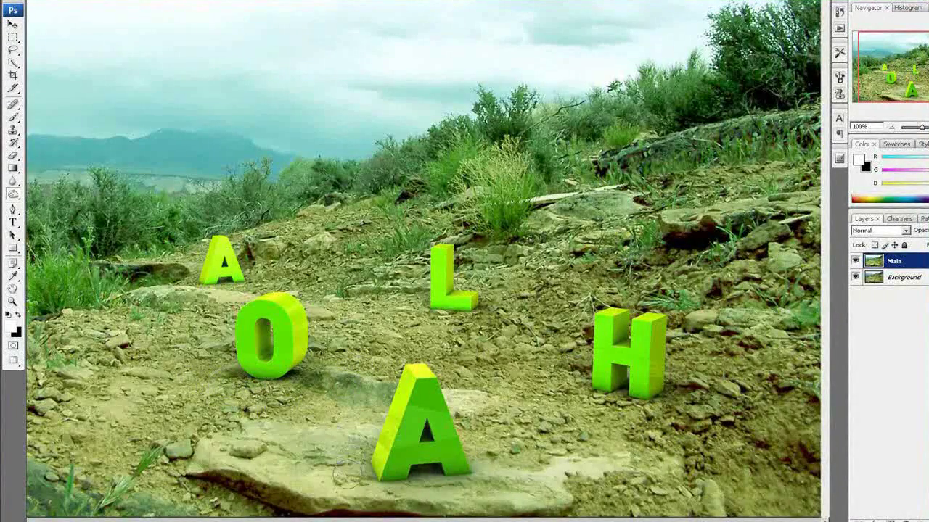
pyautogui.moveTo(362, 471)
pyautogui.mouseDown()
pyautogui.moveTo(396, 483)
pyautogui.moveTo(439, 476)
pyautogui.mouseUp()
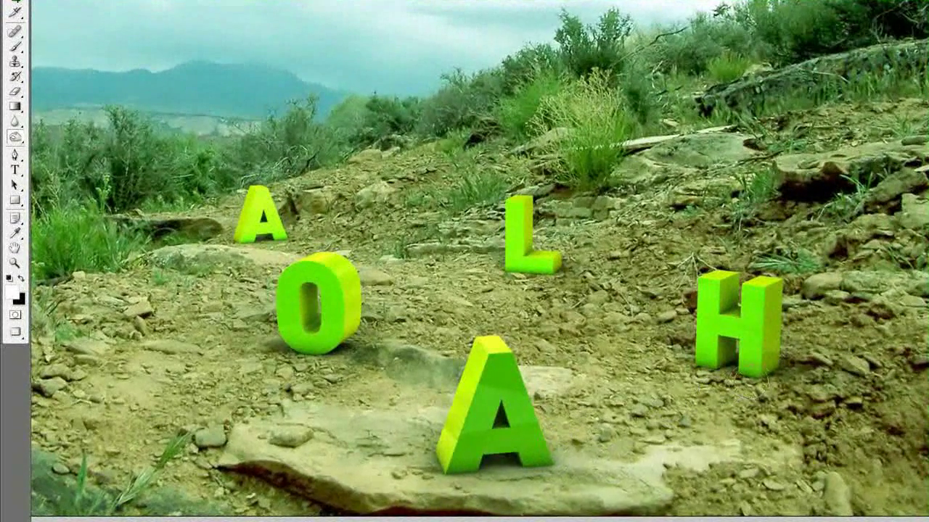
pyautogui.moveTo(778, 379)
pyautogui.mouseDown()
pyautogui.moveTo(805, 384)
pyautogui.moveTo(708, 379)
pyautogui.mouseUp()
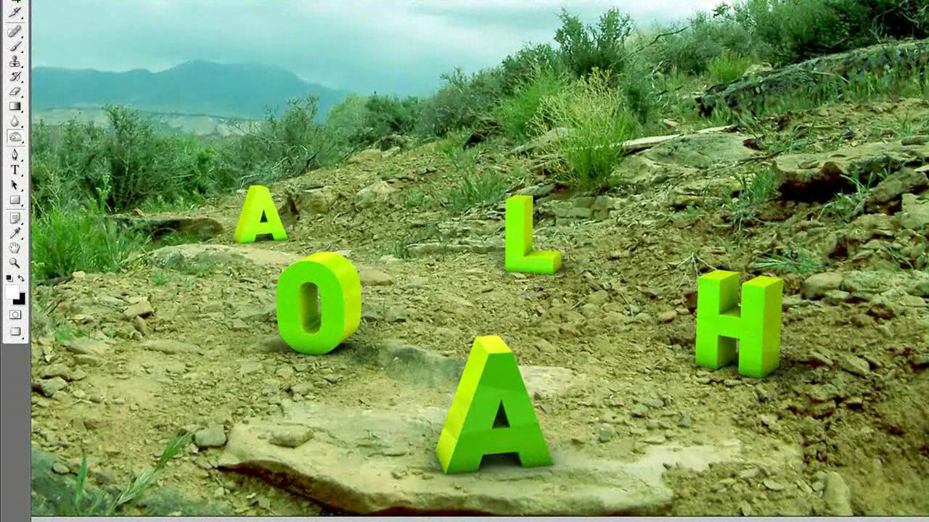
pyautogui.moveTo(521, 287); pyautogui.dragTo(573, 301)
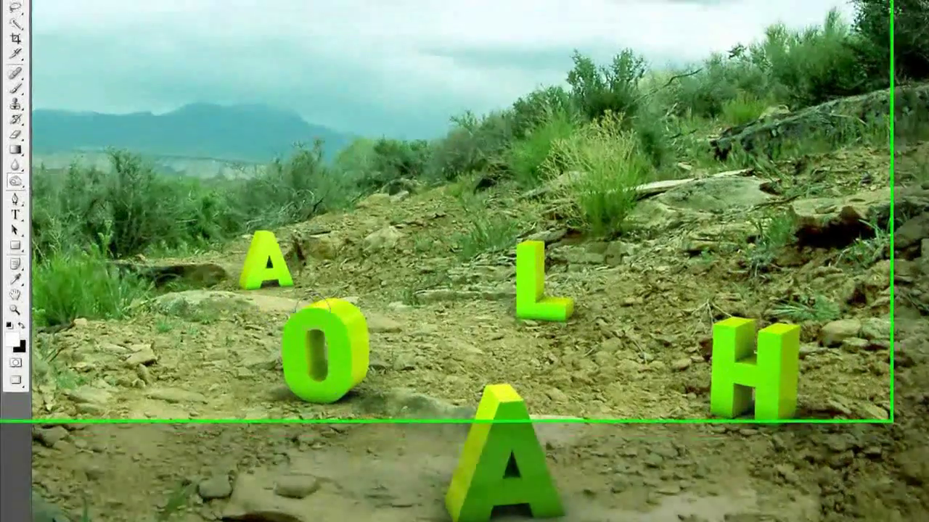
pyautogui.moveTo(265, 282); pyautogui.dragTo(292, 281)
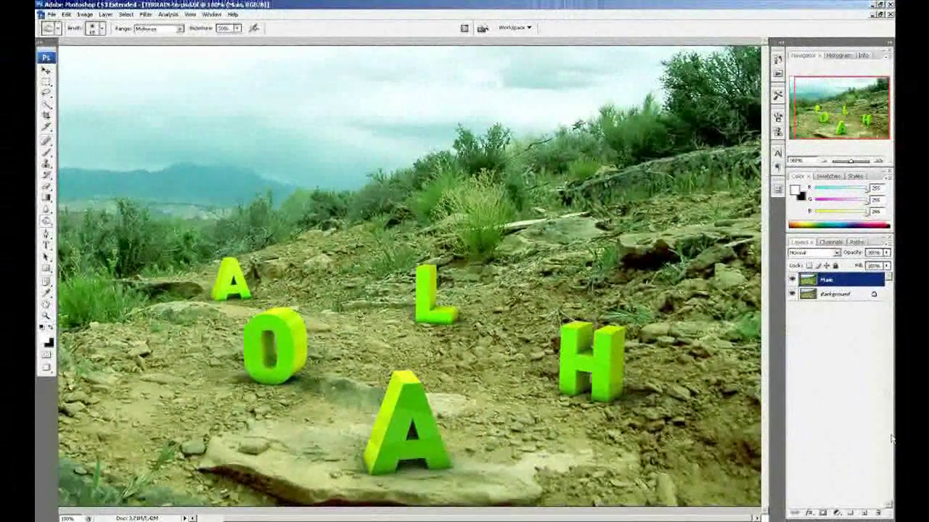
# Add a new layer and fill it with a pink Foreground to Transparent gradient running from the image's lower-right corner towards the centre
pyautogui.click(864, 513)
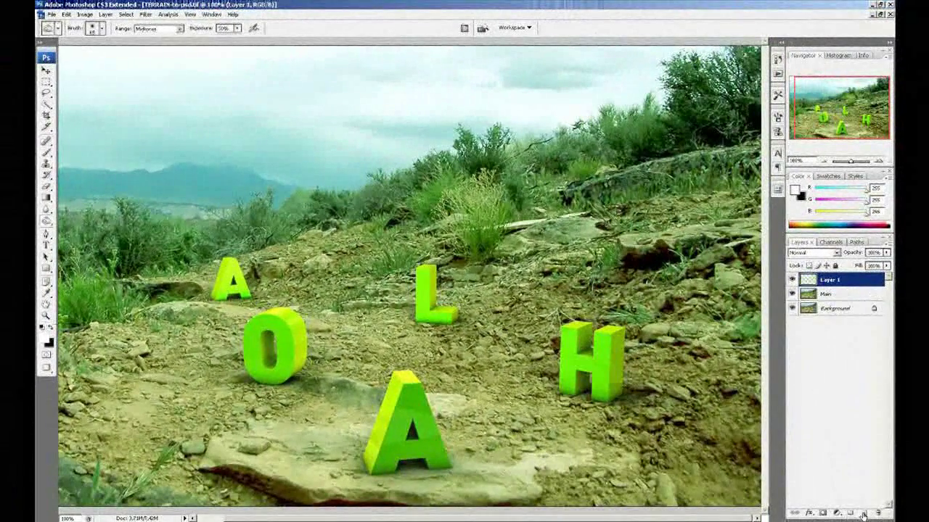
pyautogui.click(45, 200)
pyautogui.click(72, 198)
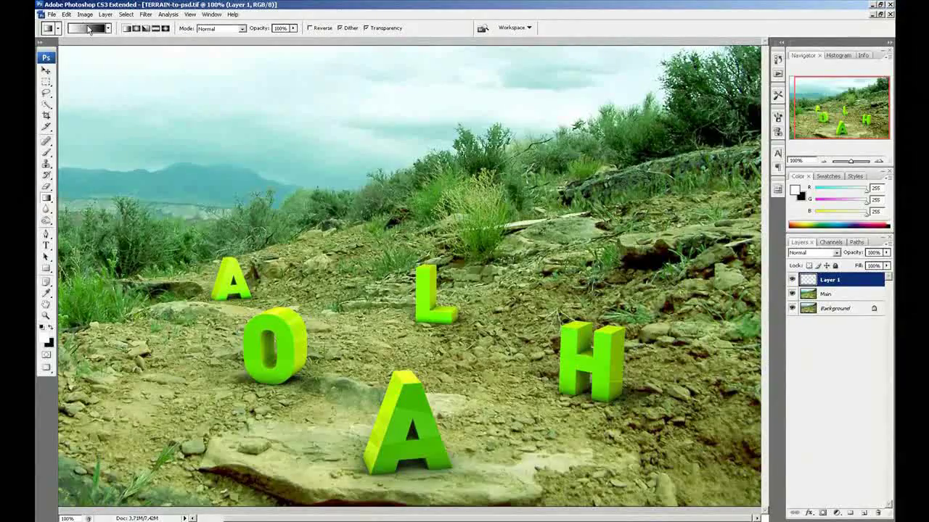
pyautogui.click(87, 29)
pyautogui.click(391, 125)
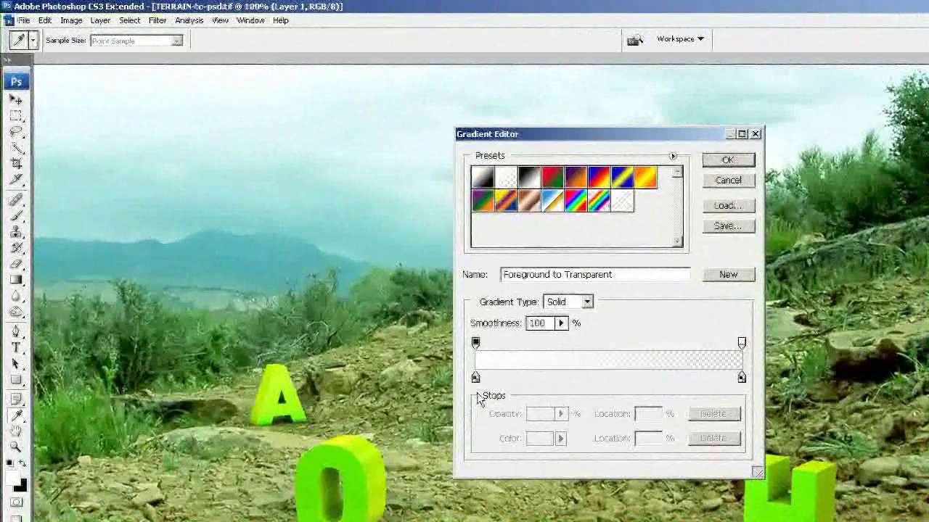
pyautogui.doubleClick(475, 378)
pyautogui.moveTo(385, 165); pyautogui.dragTo(387, 121)
pyautogui.click(517, 118)
pyautogui.click(727, 160)
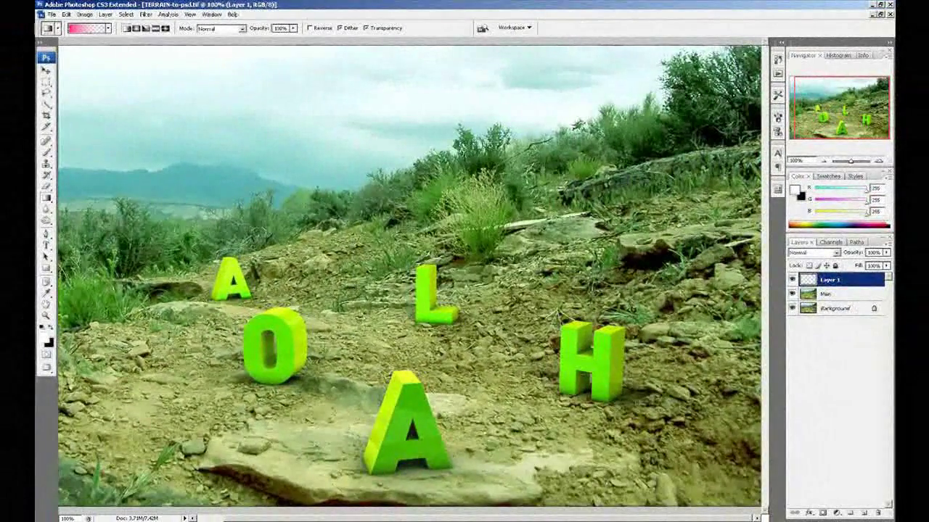
pyautogui.moveTo(702, 463); pyautogui.dragTo(385, 226)
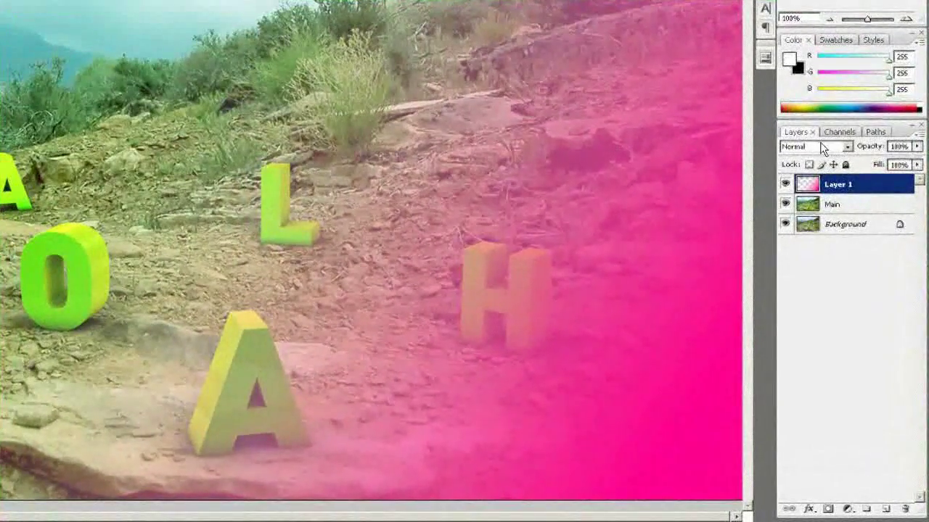
# Set the pink gradient layer's blend mode to Lighten and its opacity to 63%
pyautogui.click(823, 147)
pyautogui.press('Down')
pyautogui.press('Down')
pyautogui.press('Down')
pyautogui.press('Down')
pyautogui.press('Down')
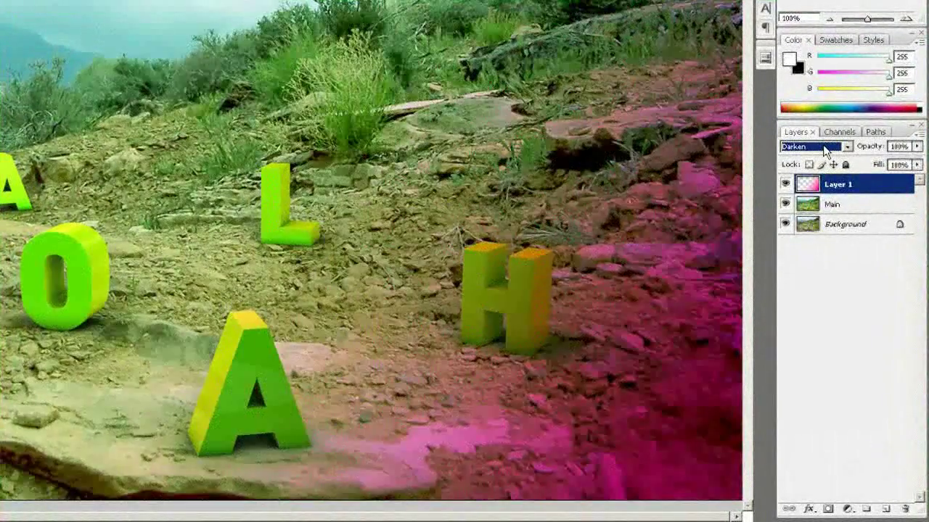
pyautogui.press('Down')
pyautogui.press('Down')
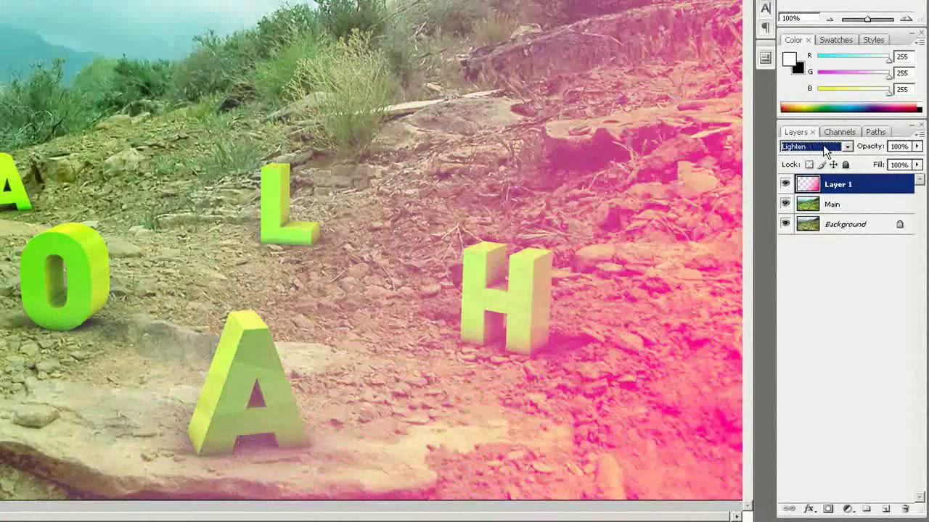
pyautogui.press('Down')
pyautogui.press('Down')
pyautogui.press('Up')
pyautogui.press('Up')
pyautogui.press('Up')
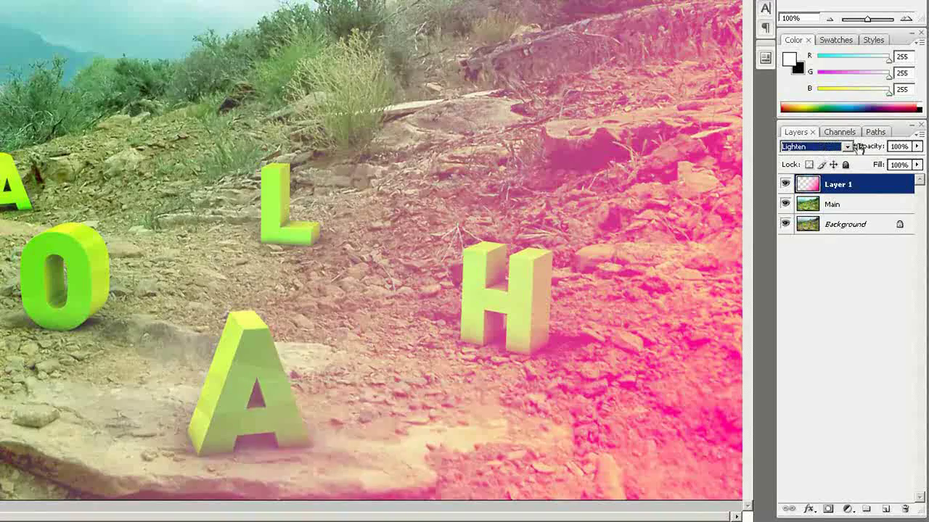
pyautogui.moveTo(919, 145); pyautogui.dragTo(890, 165)
# Duplicate the pink gradient layer and flip the copy both vertically and horizontally
pyautogui.rightClick(852, 187)
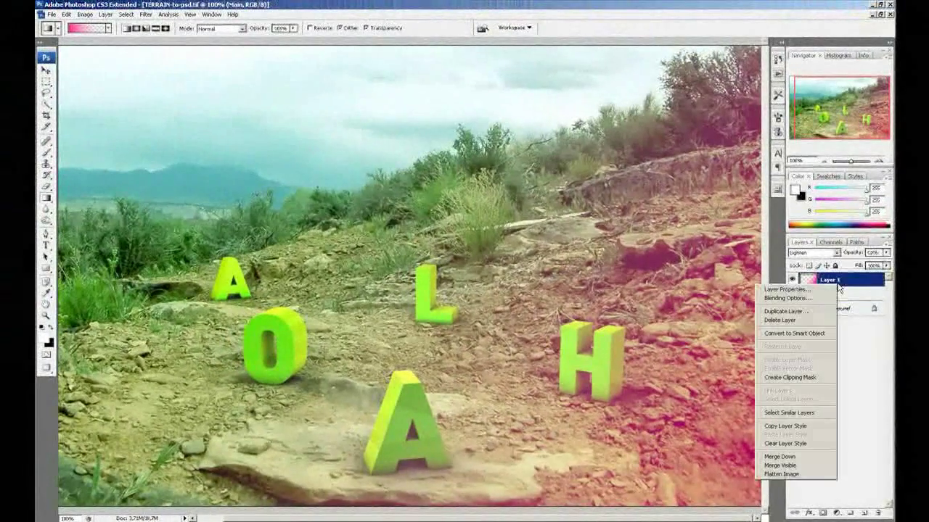
pyautogui.click(840, 289)
pyautogui.rightClick(839, 290)
pyautogui.click(786, 311)
pyautogui.press('Return')
pyautogui.hotkey('ctrl', 't')
pyautogui.rightClick(475, 279)
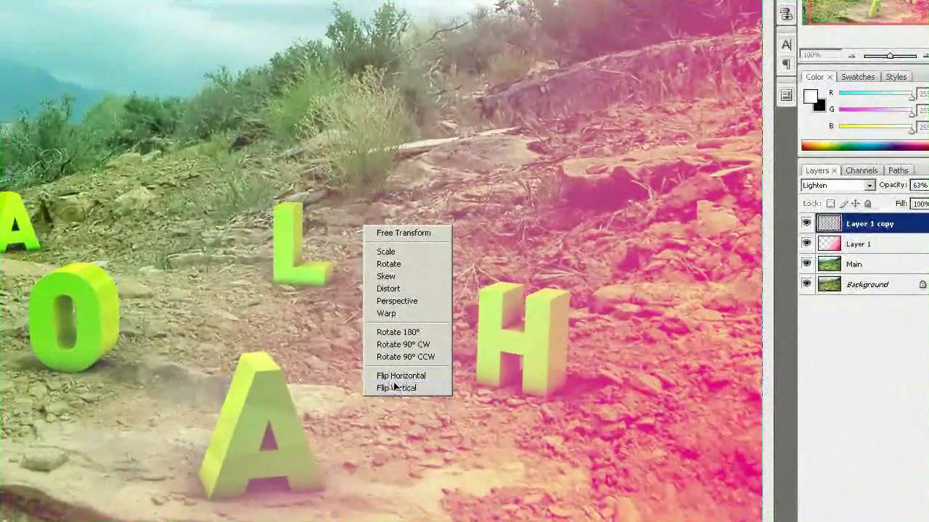
pyautogui.click(394, 386)
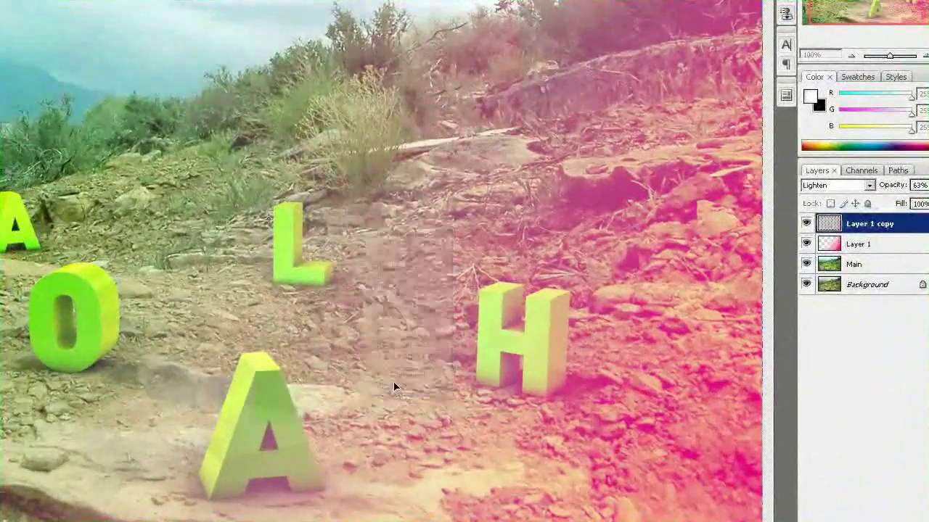
pyautogui.rightClick(502, 322)
pyautogui.click(541, 475)
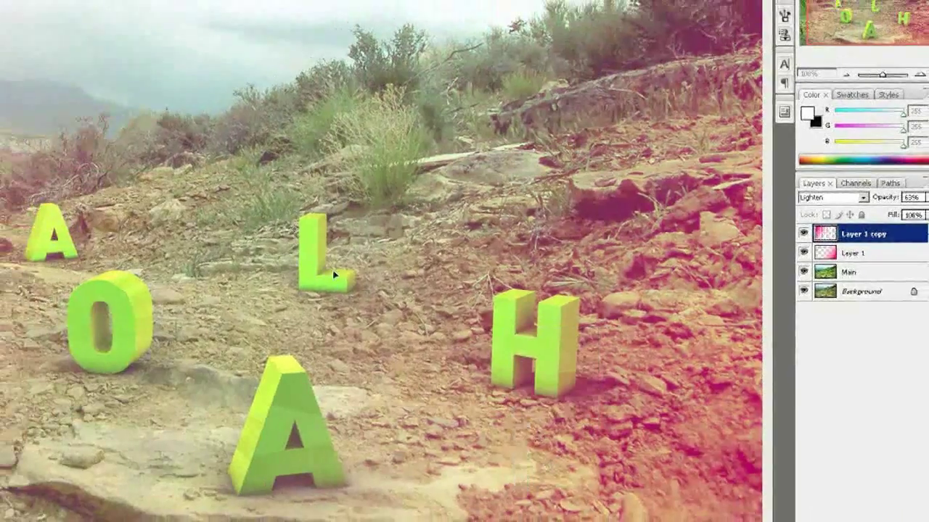
pyautogui.press('Return')
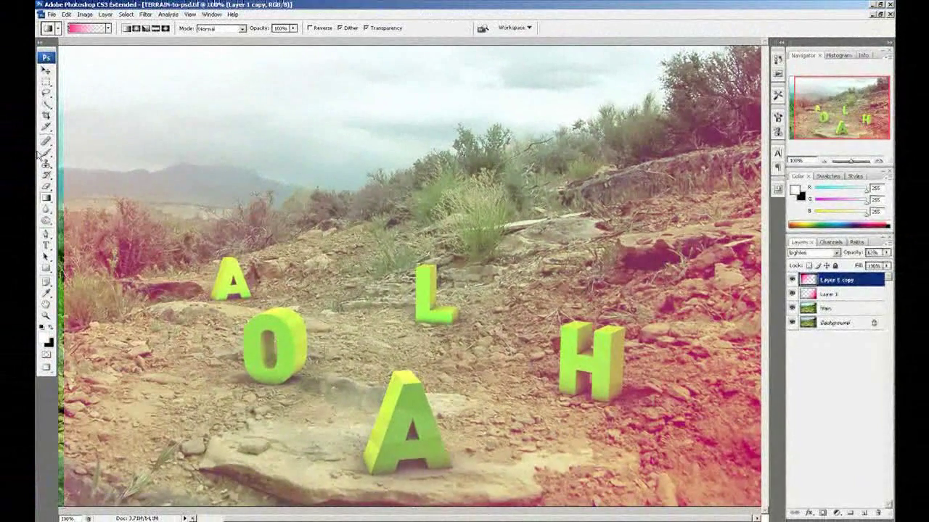
# Move the flipped gradient copy slightly right and down from the image's upper-left corner
pyautogui.click(45, 70)
pyautogui.moveTo(151, 148); pyautogui.dragTo(227, 204)
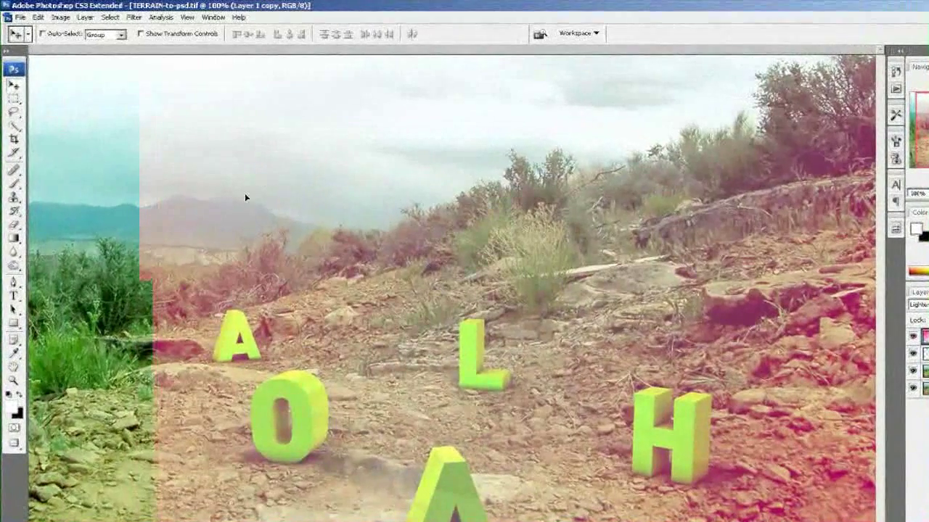
pyautogui.moveTo(232, 249); pyautogui.dragTo(176, 255)
# Try flipping the gradient copy vertically, and flip it back to its previous orientation
pyautogui.hotkey('ctrl', 't')
pyautogui.rightClick(174, 291)
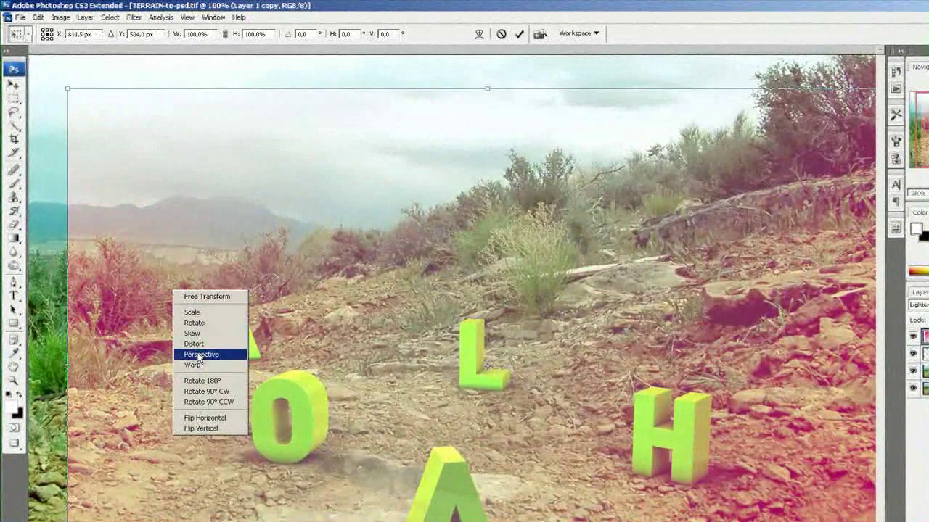
pyautogui.click(218, 428)
pyautogui.rightClick(137, 350)
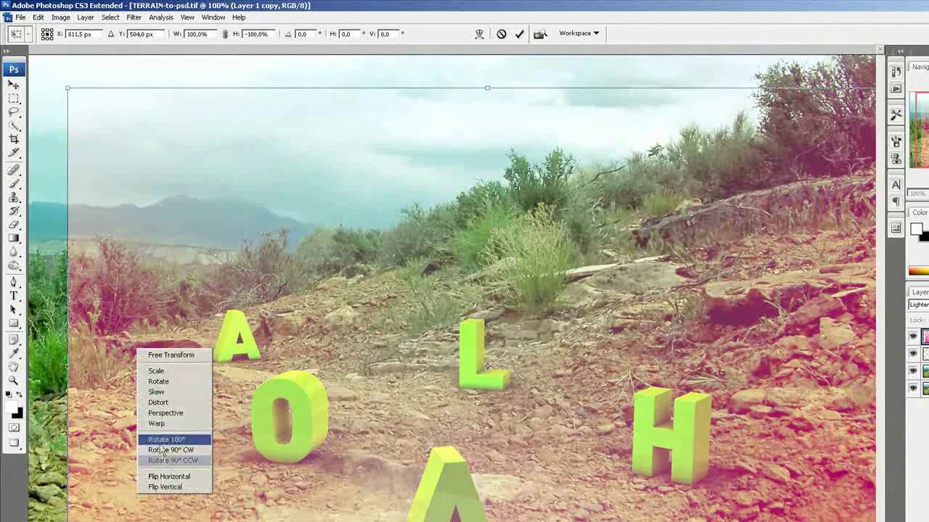
pyautogui.click(167, 486)
pyautogui.press('Return')
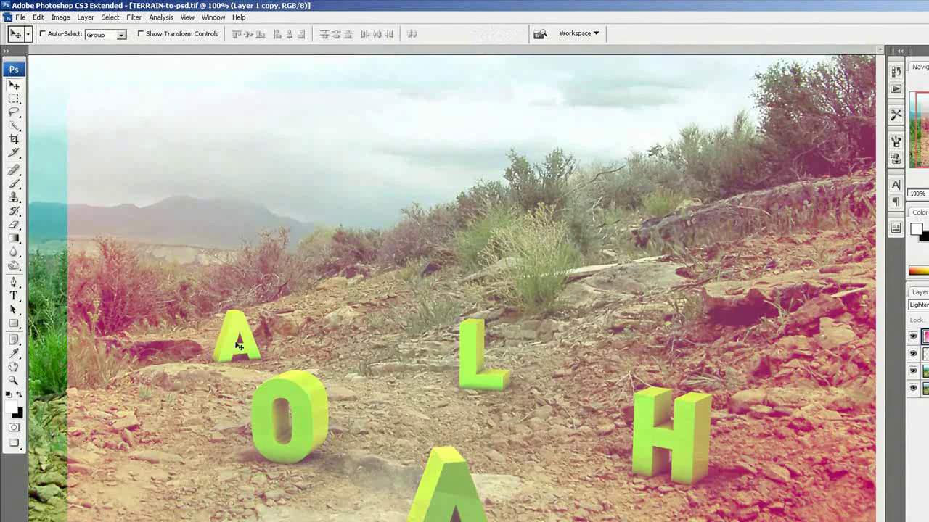
# Colorize the gradient copy with Hue/Saturation at Hue 158, Saturation 81 and Lightness -9
pyautogui.hotkey('ctrl', 'u')
pyautogui.click(669, 312)
pyautogui.moveTo(525, 262); pyautogui.dragTo(592, 262)
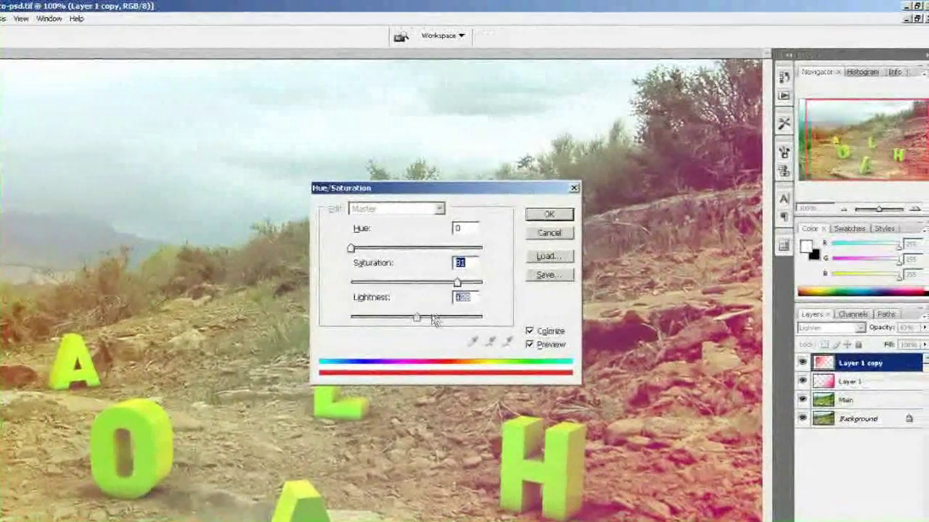
pyautogui.moveTo(433, 320); pyautogui.dragTo(413, 317)
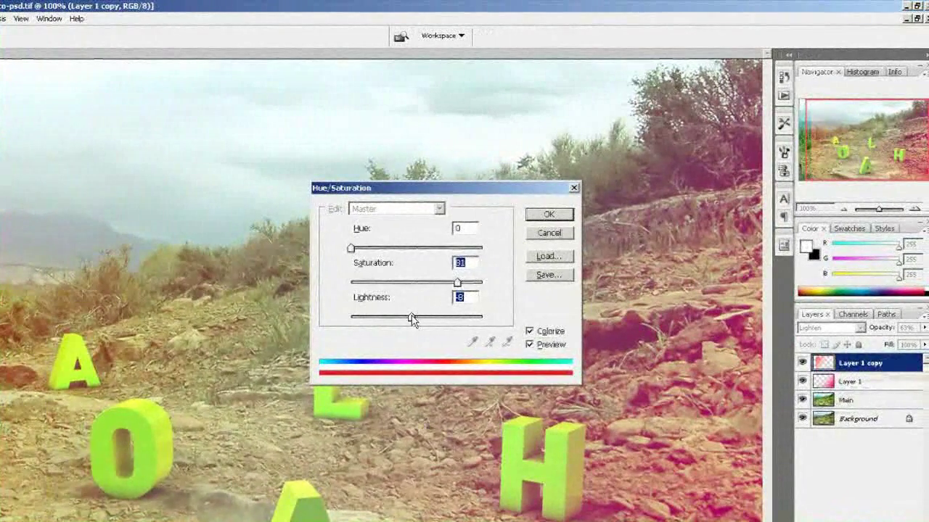
pyautogui.moveTo(352, 248); pyautogui.dragTo(411, 249)
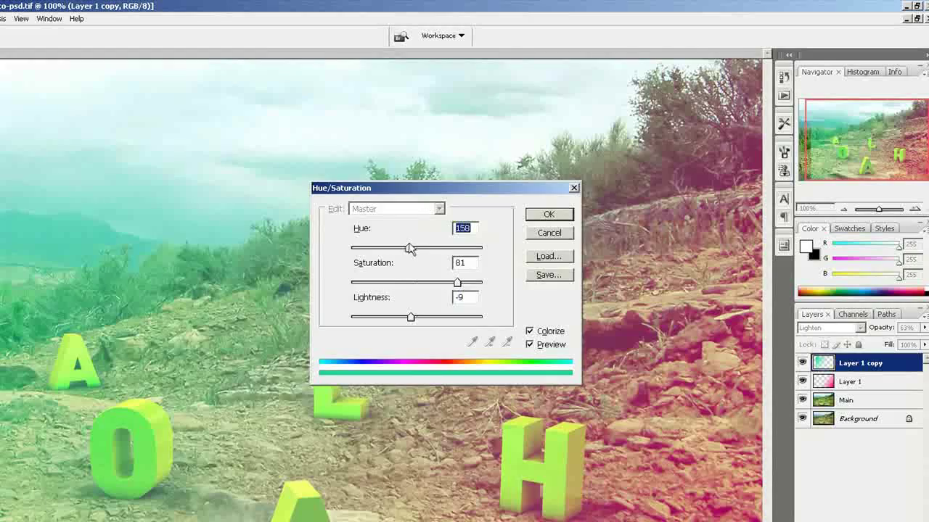
pyautogui.press('Return')
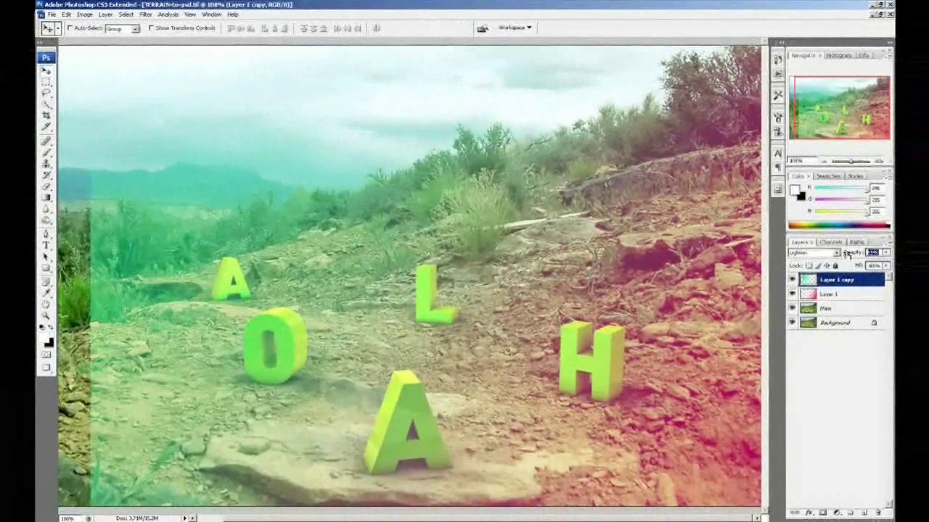
# Try different blend modes on the green gradient copy and settle on Soft Light
pyautogui.click(829, 327)
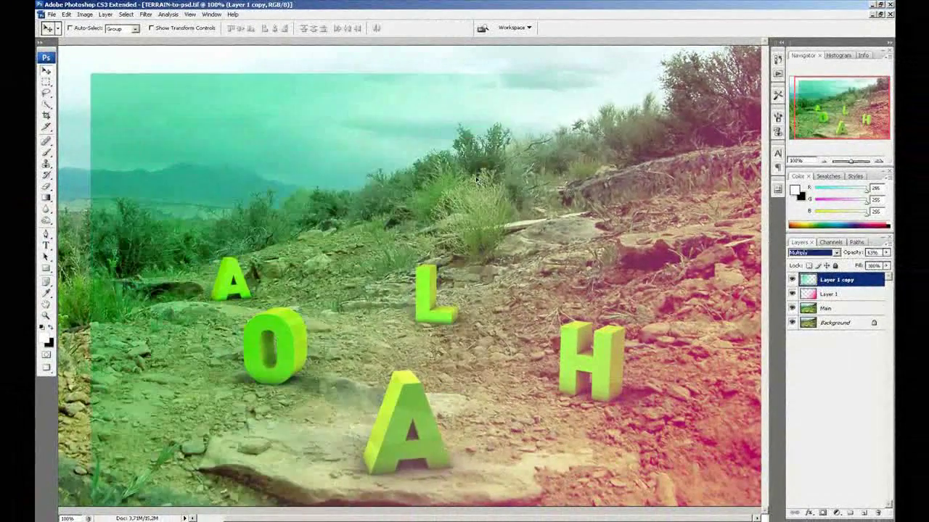
pyautogui.click(476, 183)
pyautogui.press('Down')
pyautogui.press('Down')
pyautogui.press('Down')
pyautogui.press('Down')
pyautogui.press('Down')
pyautogui.press('Down')
pyautogui.press('Down')
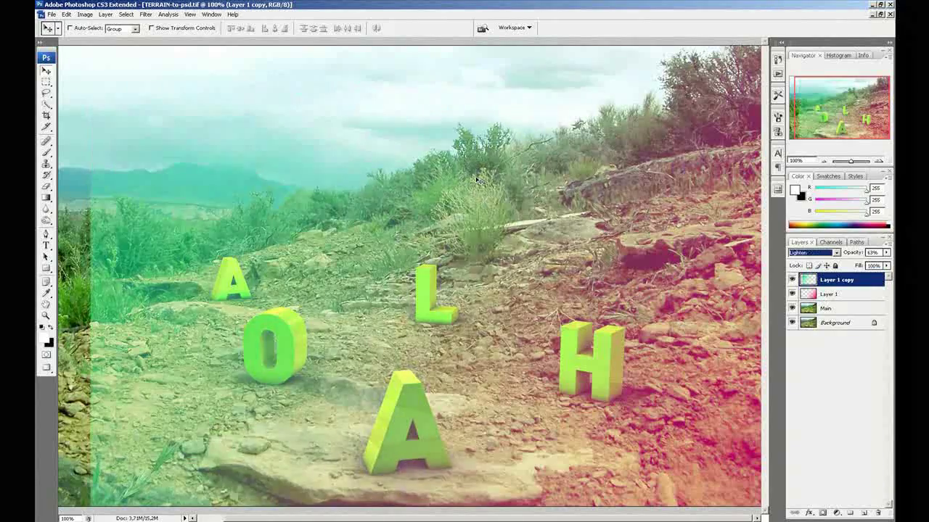
pyautogui.press('Down')
pyautogui.press('Down')
pyautogui.press('Down')
pyautogui.press('Down')
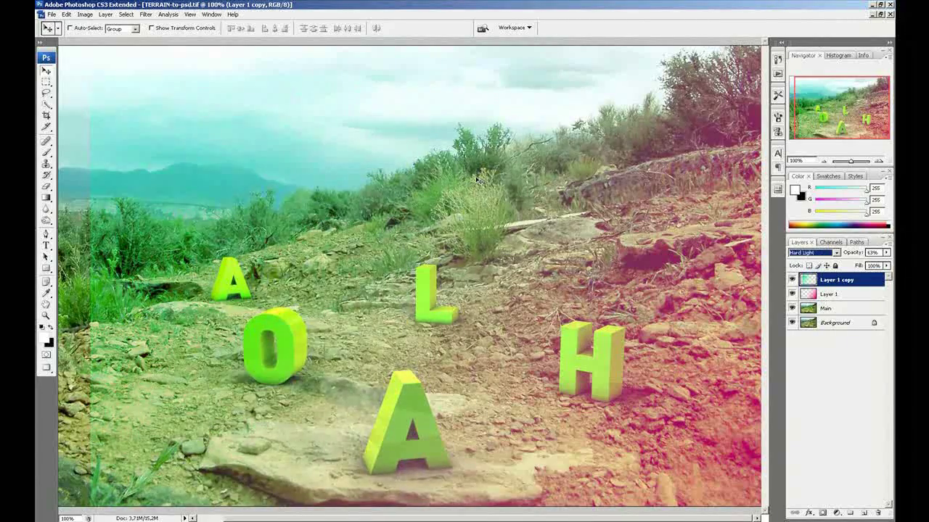
pyautogui.press('Up')
pyautogui.press('Up')
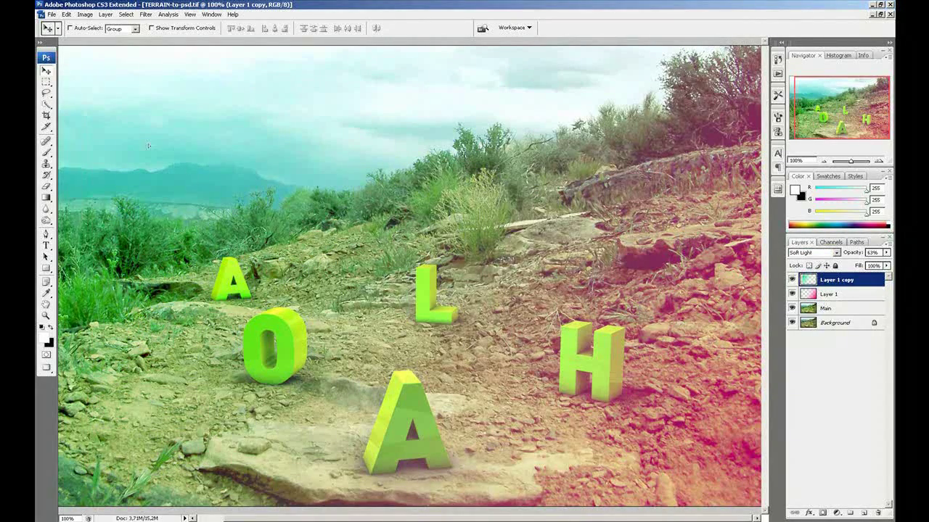
# Lower the pink gradient layer's opacity, and set the merged gradient layer's opacity to 77%
pyautogui.click(842, 294)
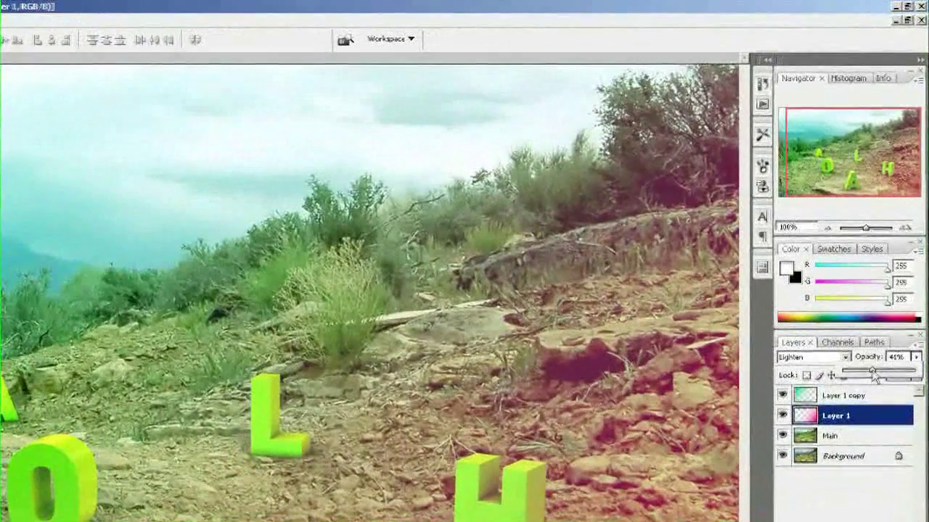
pyautogui.moveTo(862, 265); pyautogui.dragTo(855, 265)
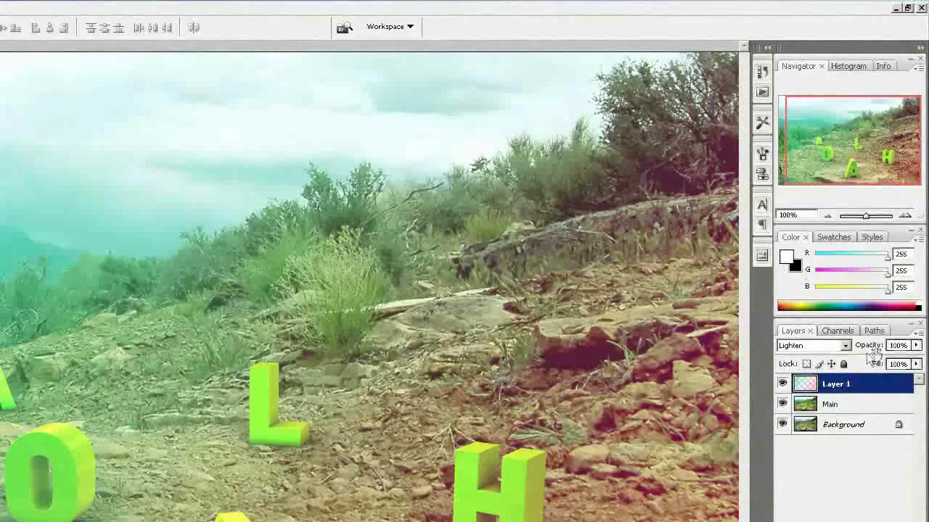
pyautogui.click(916, 345)
pyautogui.moveTo(913, 361); pyautogui.dragTo(900, 364)
pyautogui.click(871, 481)
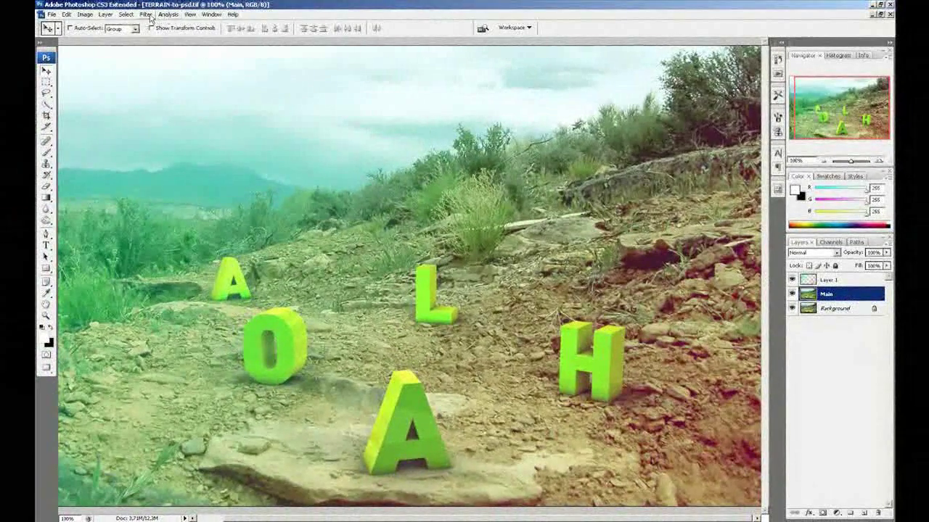
# Sharpen the Main layer with Smart Sharpen at Amount 100%, Radius 1.0 pixels, removing Gaussian Blur
pyautogui.click(147, 14)
pyautogui.moveTo(177, 119)
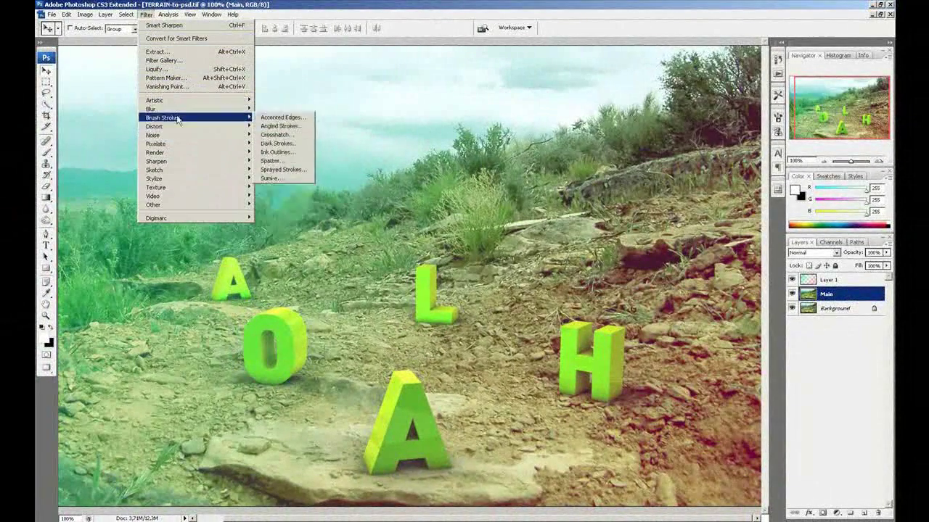
pyautogui.moveTo(180, 164)
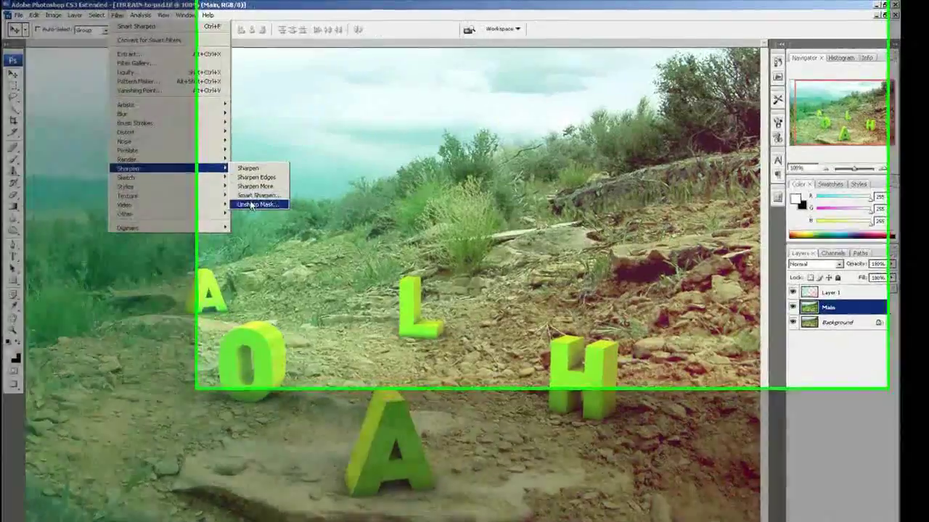
pyautogui.click(281, 186)
pyautogui.moveTo(264, 334); pyautogui.dragTo(309, 292)
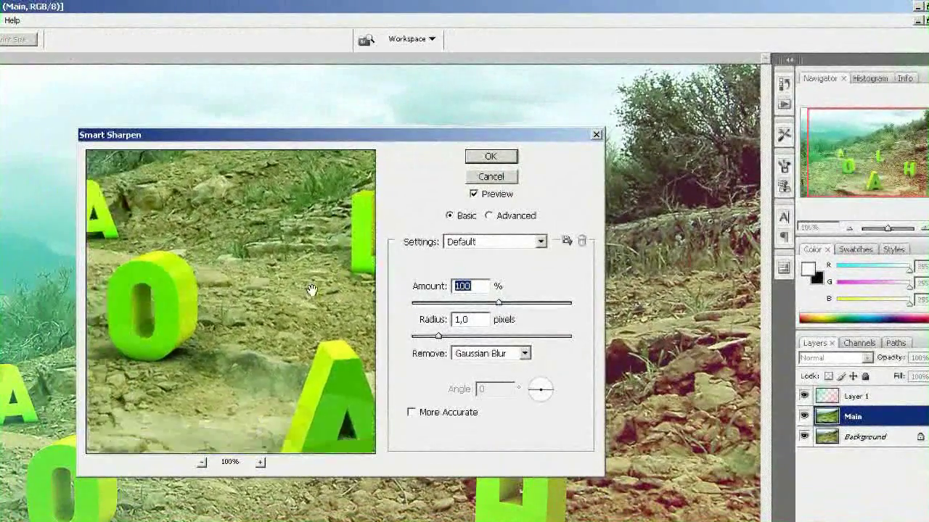
pyautogui.press('Return')
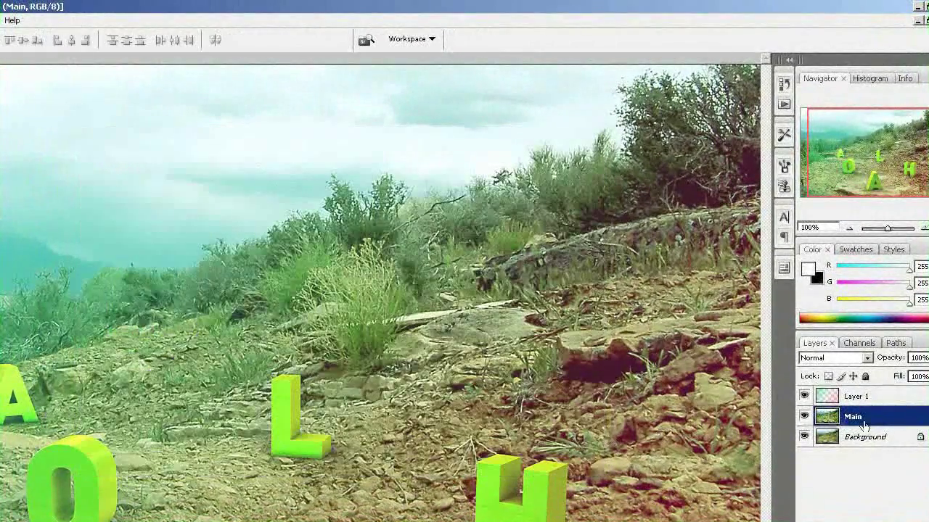
# Duplicate the Main layer and rename the copy as blur
pyautogui.rightClick(841, 421)
pyautogui.click(842, 454)
pyautogui.press('Return')
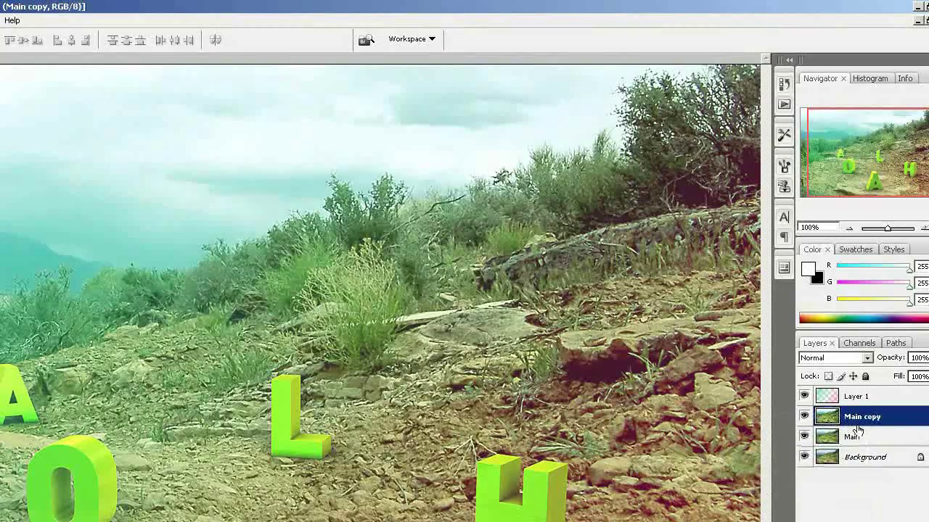
pyautogui.click(853, 439)
pyautogui.doubleClick(854, 417)
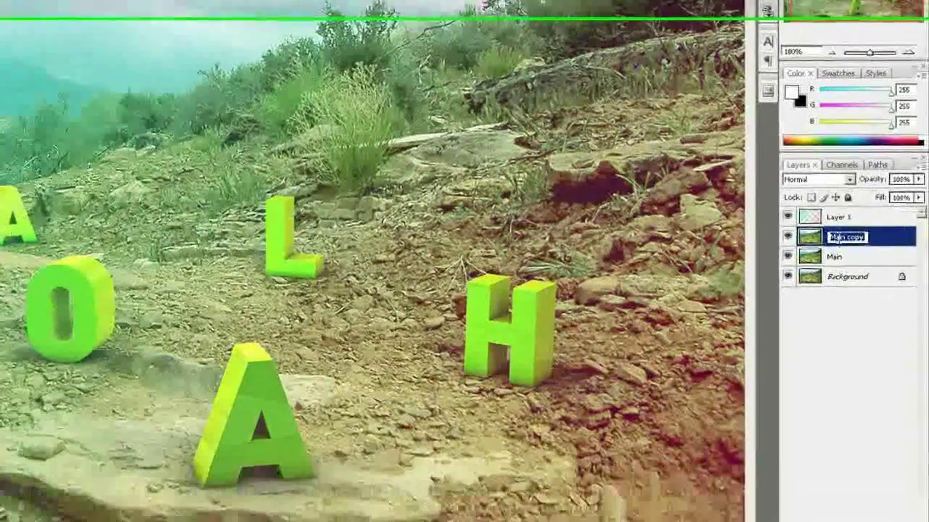
pyautogui.write('blur')
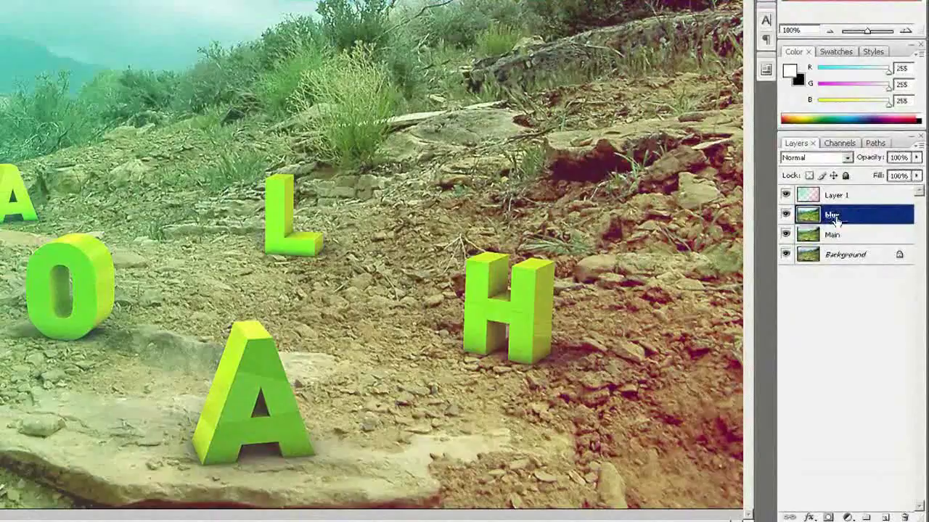
pyautogui.press('Return')
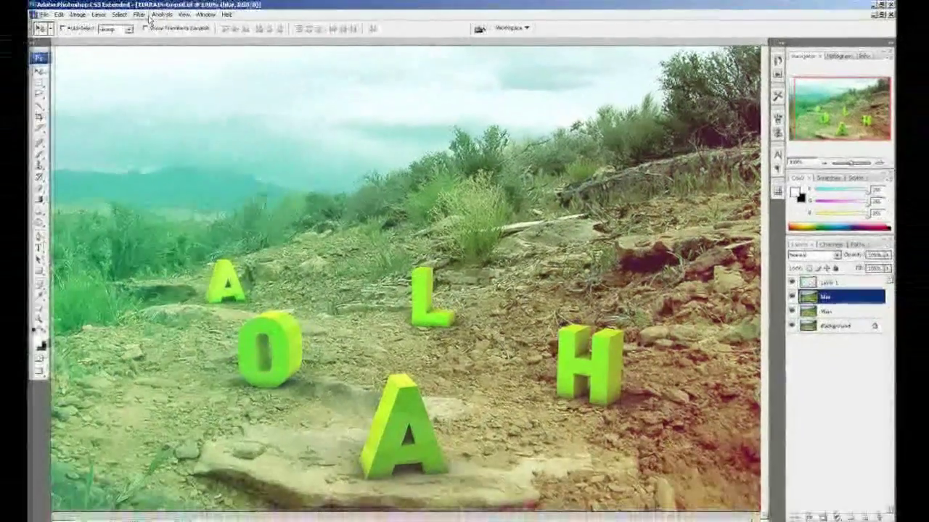
# Apply a Gaussian Blur with a 1.7-pixel radius to the blur layer
pyautogui.click(146, 15)
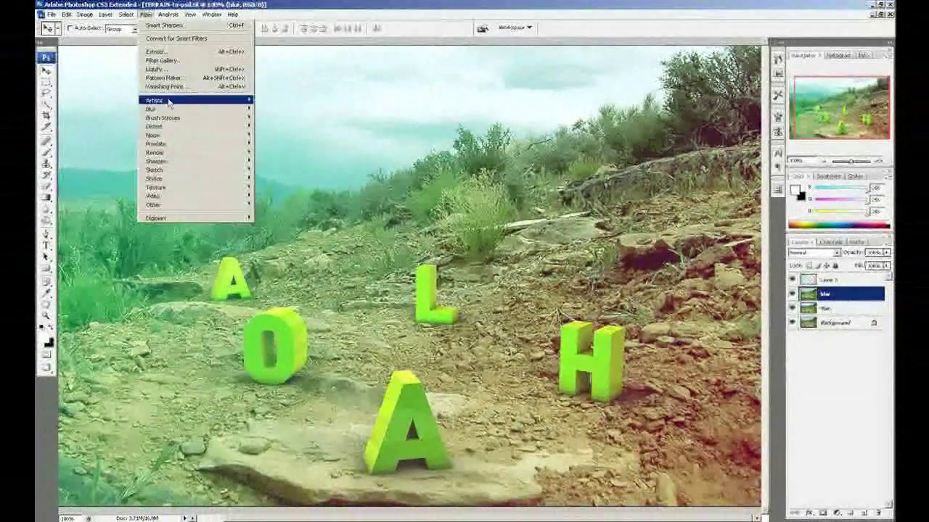
pyautogui.moveTo(180, 127)
pyautogui.moveTo(167, 109)
pyautogui.click(279, 144)
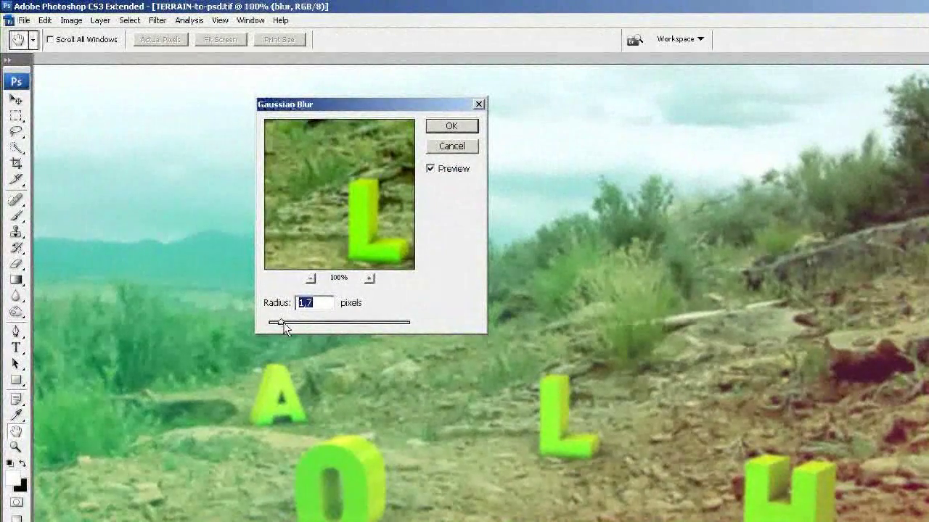
pyautogui.press('Return')
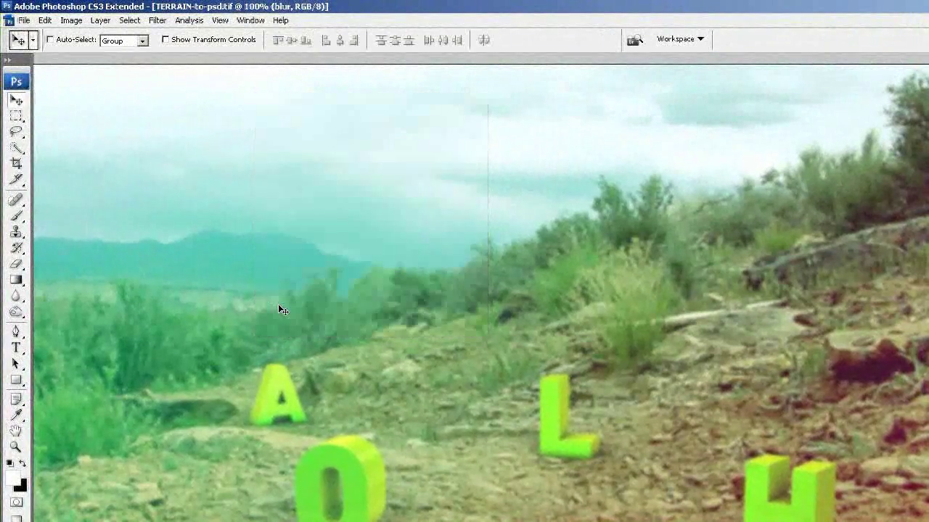
# Erase the blur layer over the foreground ground and front letters with a soft 329 px eraser at 0% hardness
pyautogui.click(16, 265)
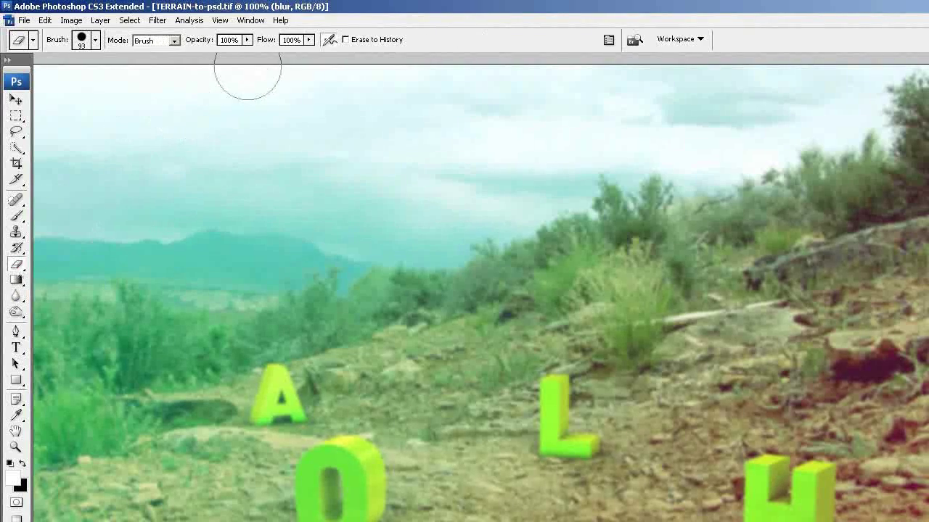
pyautogui.click(247, 40)
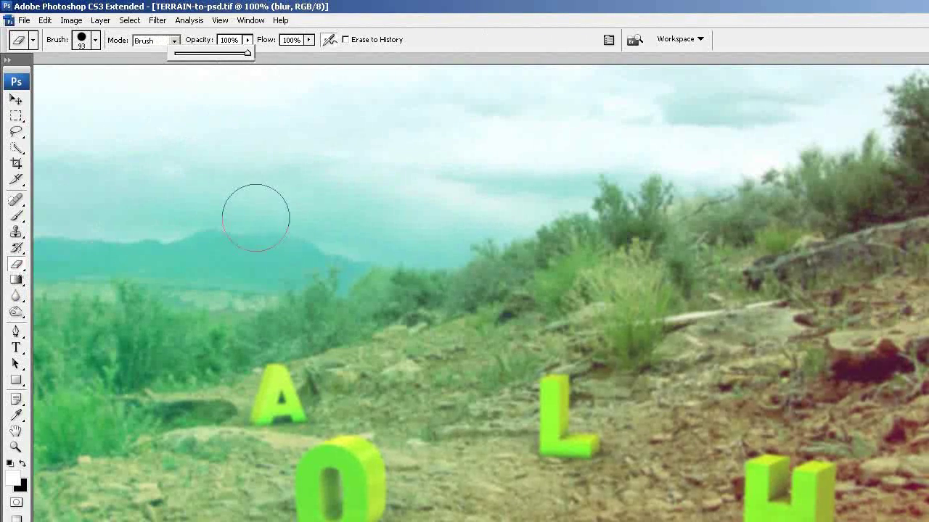
pyautogui.rightClick(298, 228)
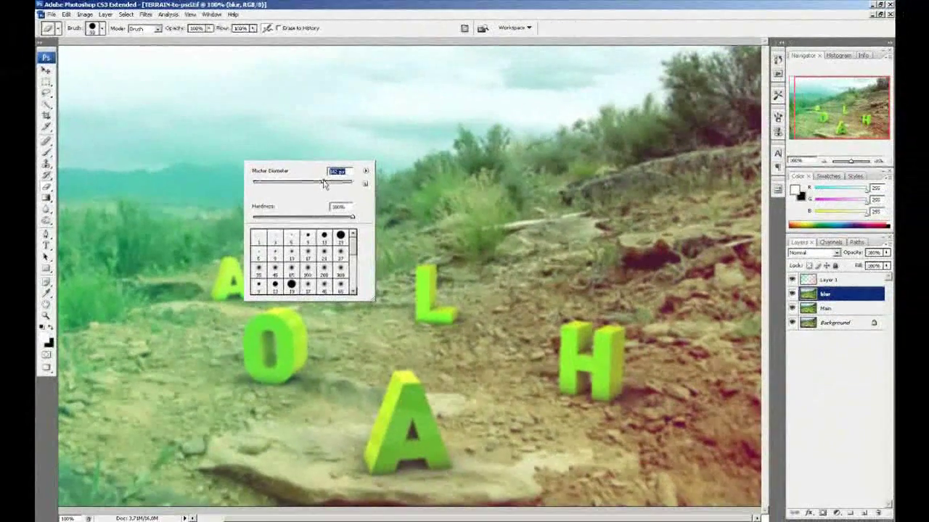
pyautogui.click(324, 254)
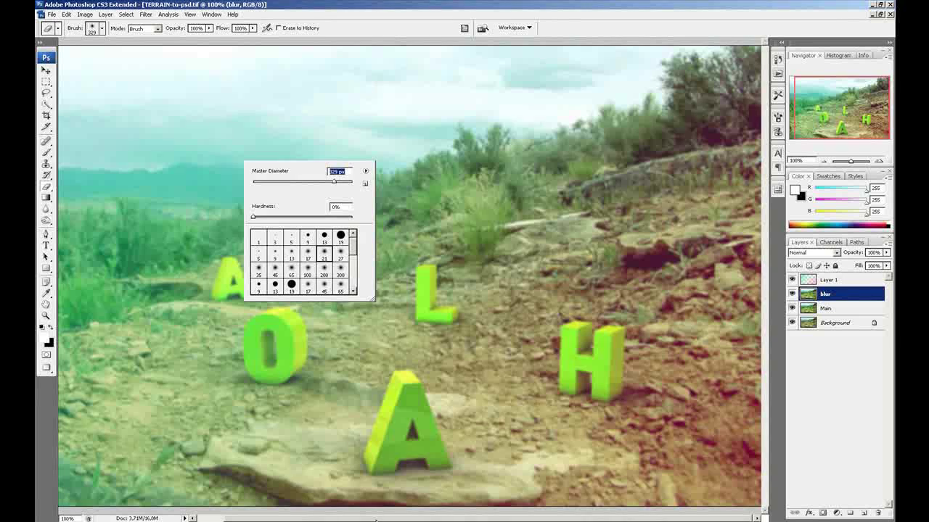
pyautogui.moveTo(379, 519); pyautogui.dragTo(273, 520)
pyautogui.moveTo(116, 471)
pyautogui.mouseDown()
pyautogui.moveTo(385, 479)
pyautogui.moveTo(818, 467)
pyautogui.mouseUp()
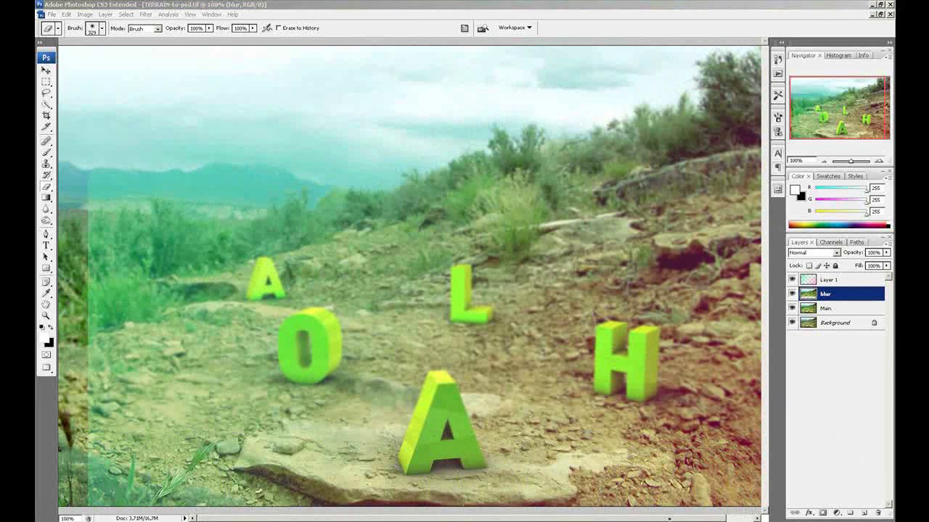
pyautogui.moveTo(690, 518); pyautogui.dragTo(729, 515)
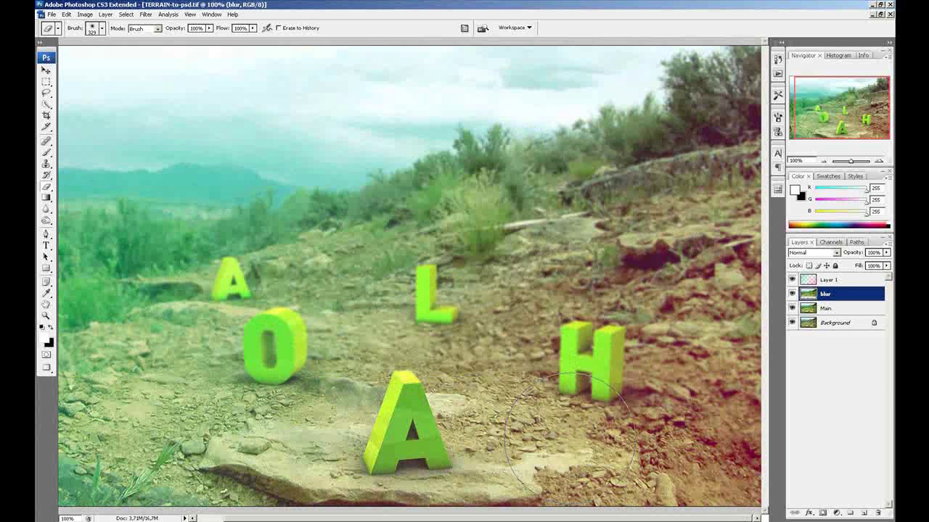
pyautogui.moveTo(630, 385)
pyautogui.mouseDown()
pyautogui.moveTo(162, 401)
pyautogui.moveTo(42, 374)
pyautogui.moveTo(633, 371)
pyautogui.mouseUp()
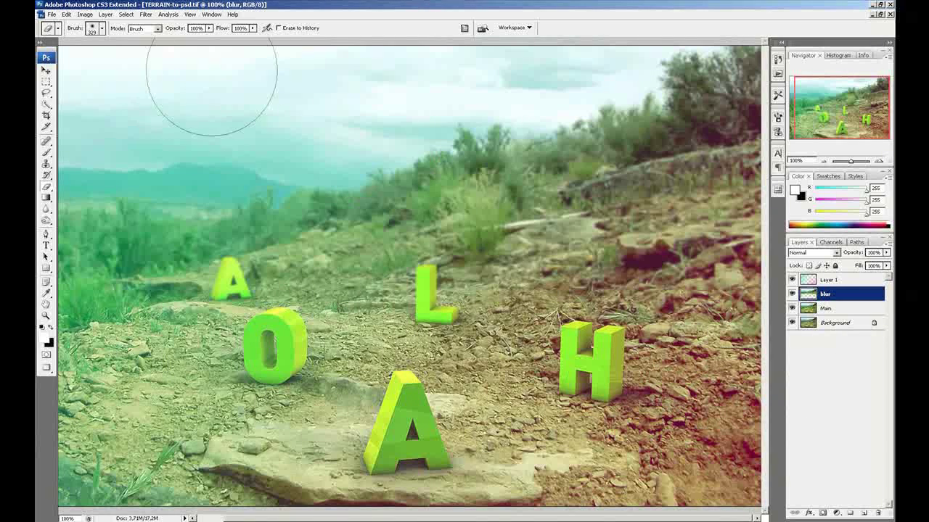
# Partially erase the blur layer across the middle ground with reduced eraser opacity, and reapply the Gaussian Blur to it
pyautogui.click(209, 27)
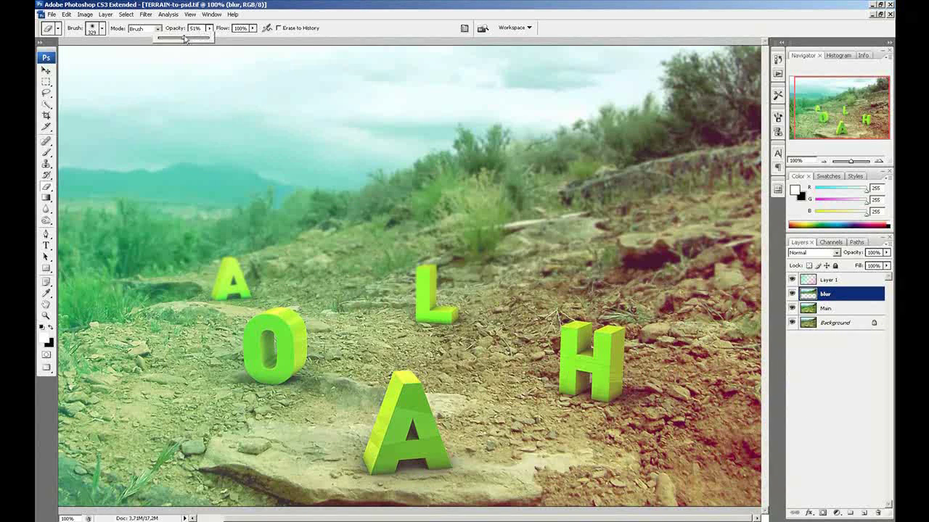
pyautogui.moveTo(99, 336); pyautogui.dragTo(724, 327)
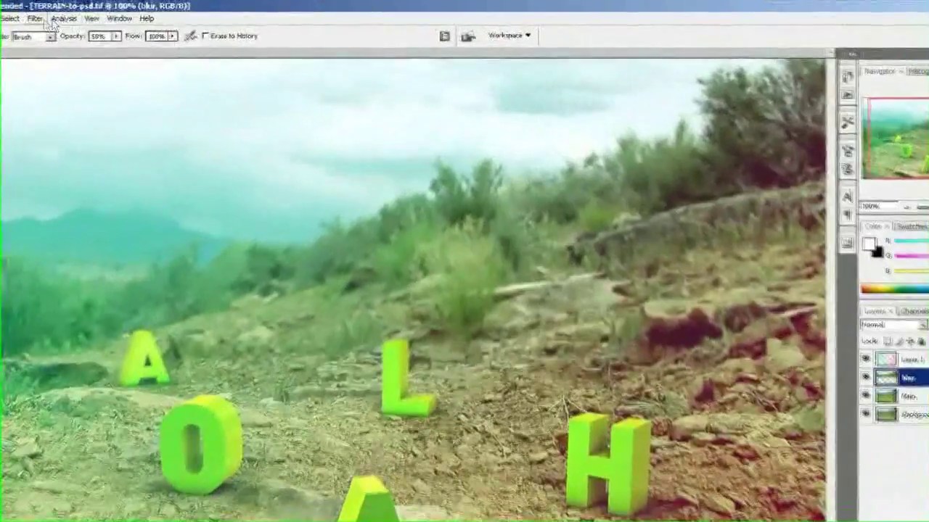
pyautogui.click(145, 14)
pyautogui.click(154, 27)
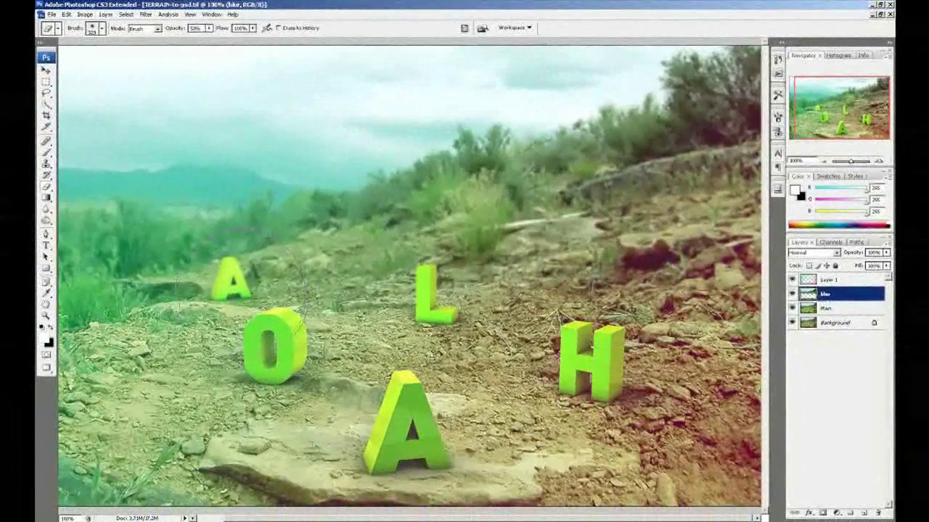
# Rename the gradient layer Layer 1 as colours, with the whole image in view
pyautogui.click(46, 316)
pyautogui.keyDown('alt'); pyautogui.click(386, 319); pyautogui.keyUp('alt')
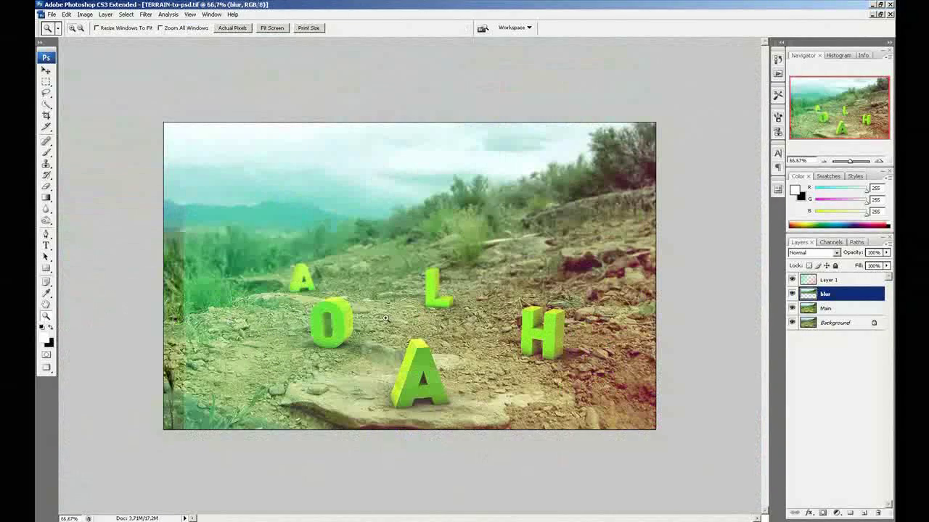
pyautogui.click(834, 282)
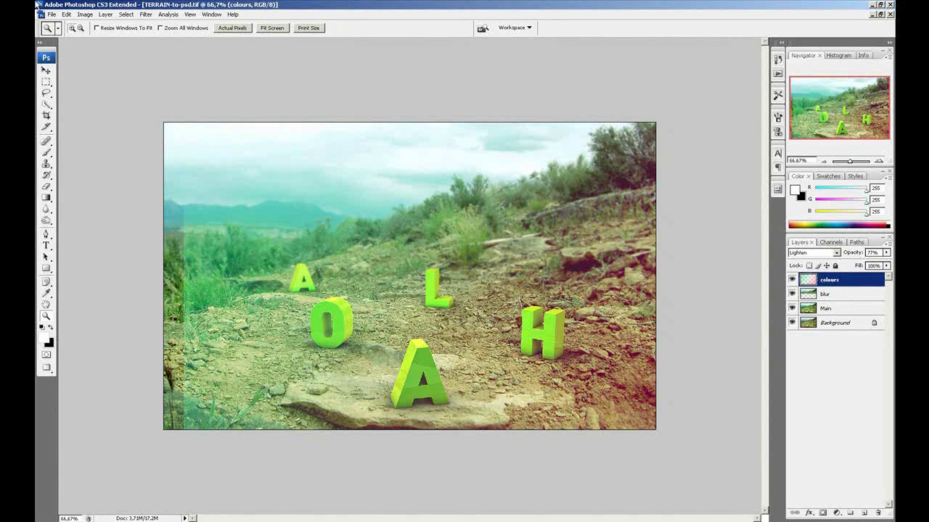
# Save the layered document as psd.psd in Photoshop format in the 3D TEXT folder
pyautogui.click(53, 15)
pyautogui.click(80, 129)
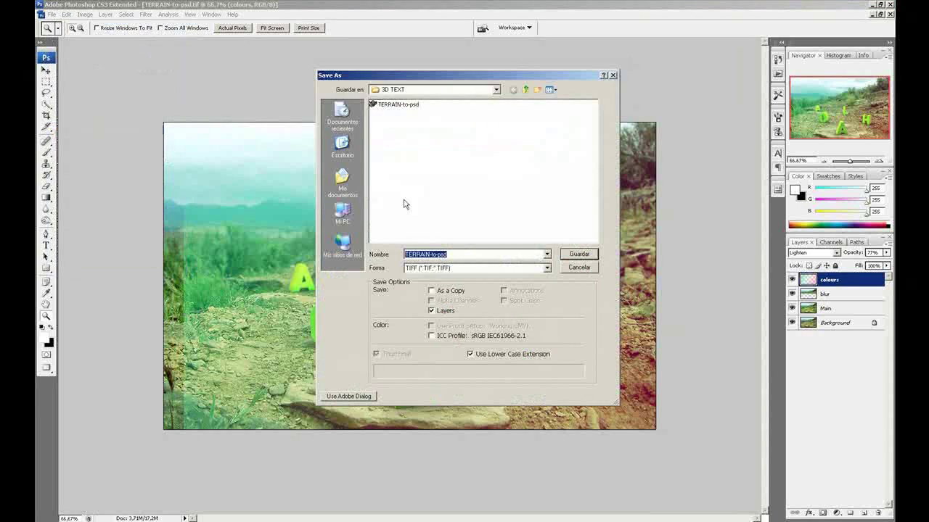
pyautogui.write('psd')
pyautogui.click(432, 268)
pyautogui.click(435, 277)
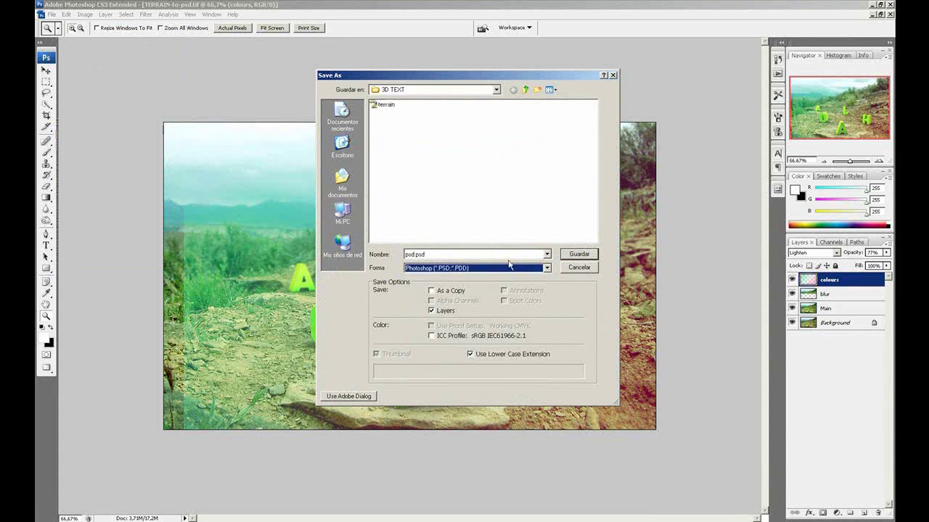
pyautogui.click(578, 254)
pyautogui.click(573, 174)
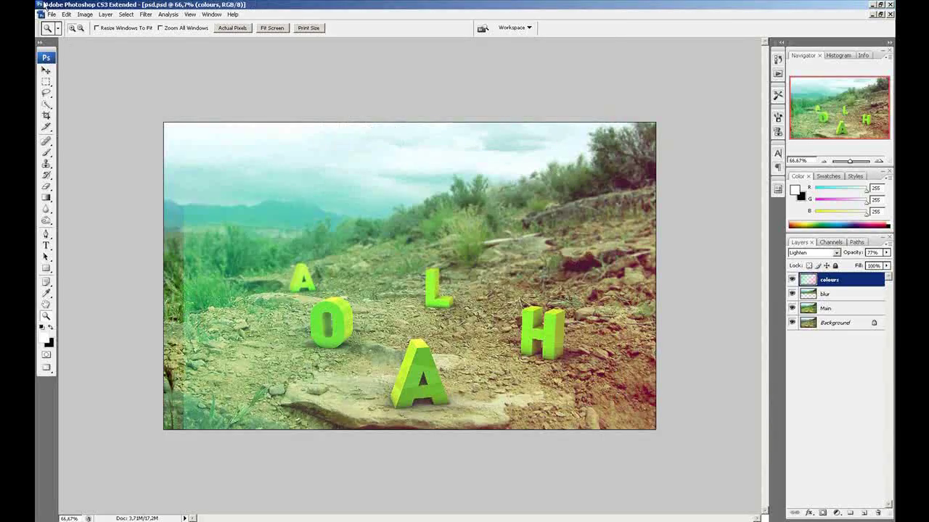
# Save a JPEG copy of the image as final_adj.jpg in the 3D TEXT folder
pyautogui.click(51, 14)
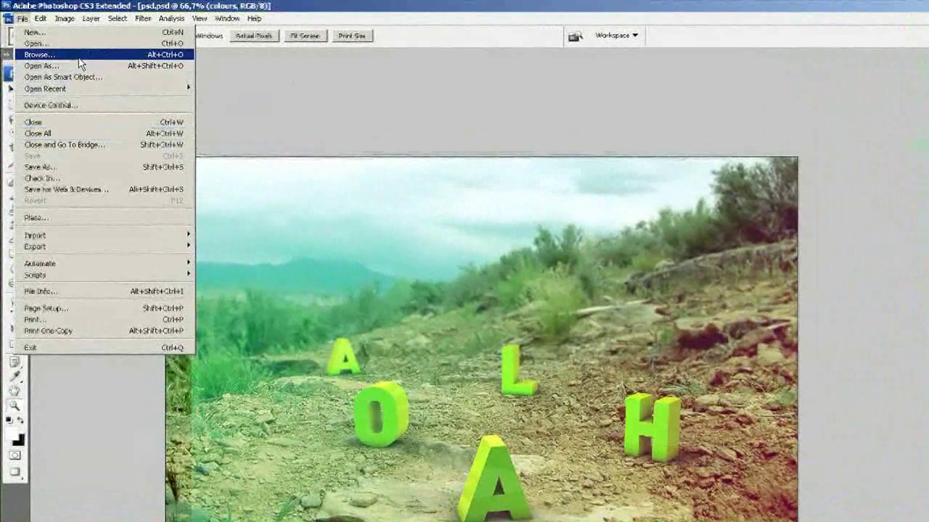
pyautogui.click(95, 167)
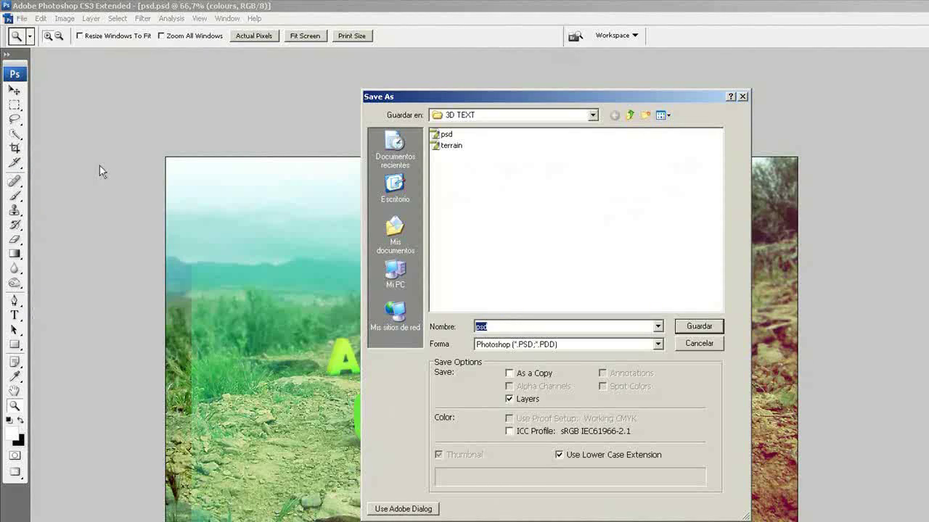
pyautogui.write('final_adj')
pyautogui.click(657, 343)
pyautogui.click(581, 407)
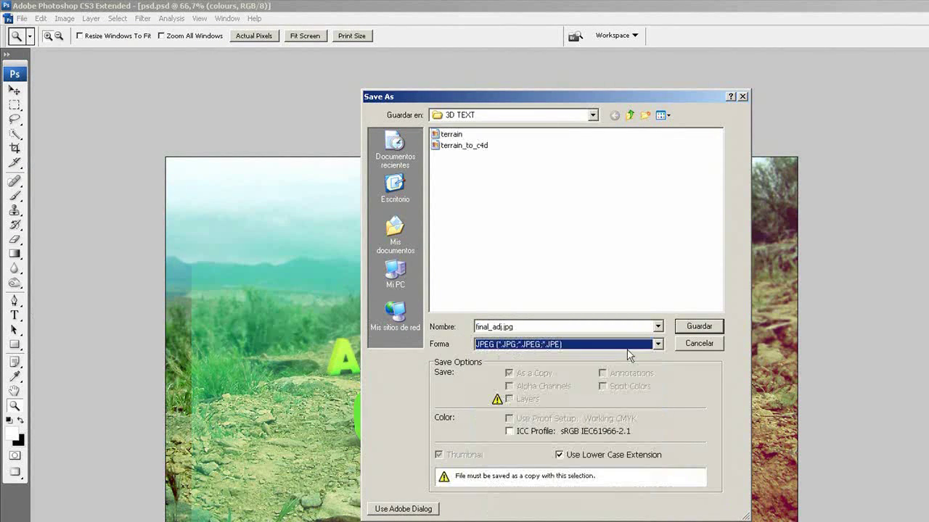
pyautogui.click(698, 332)
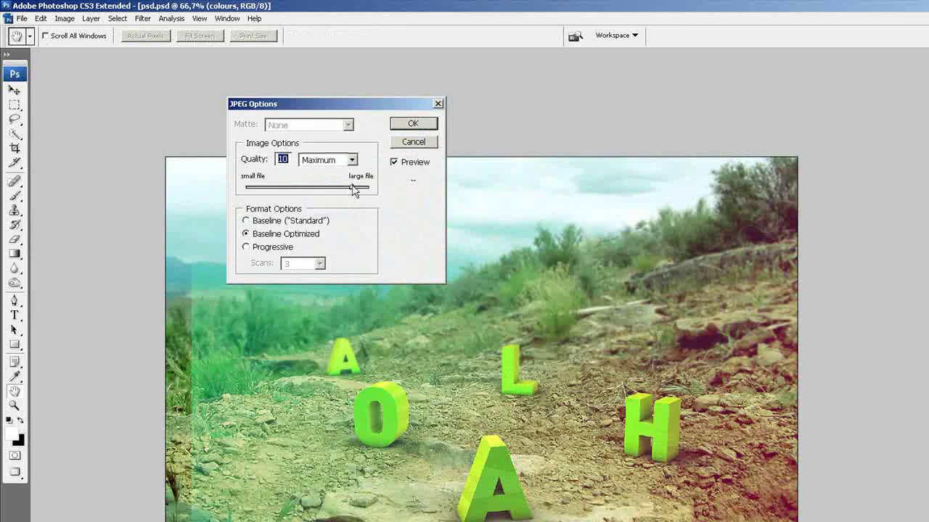